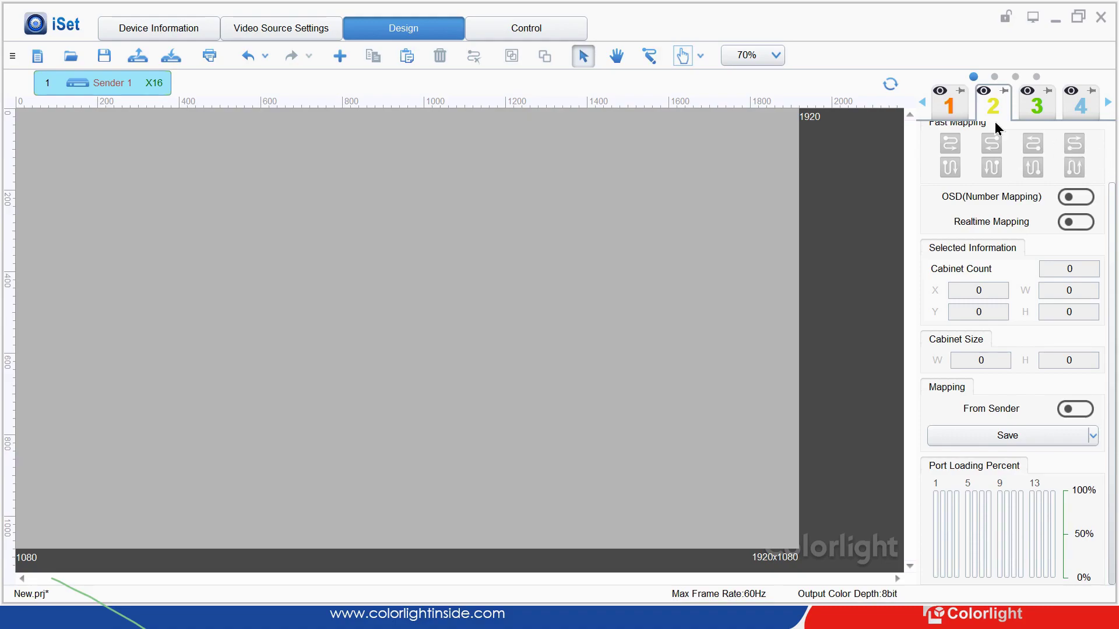
Step: Reset the cable status of all ports from the receiver list in the device information
left_click(169, 29)
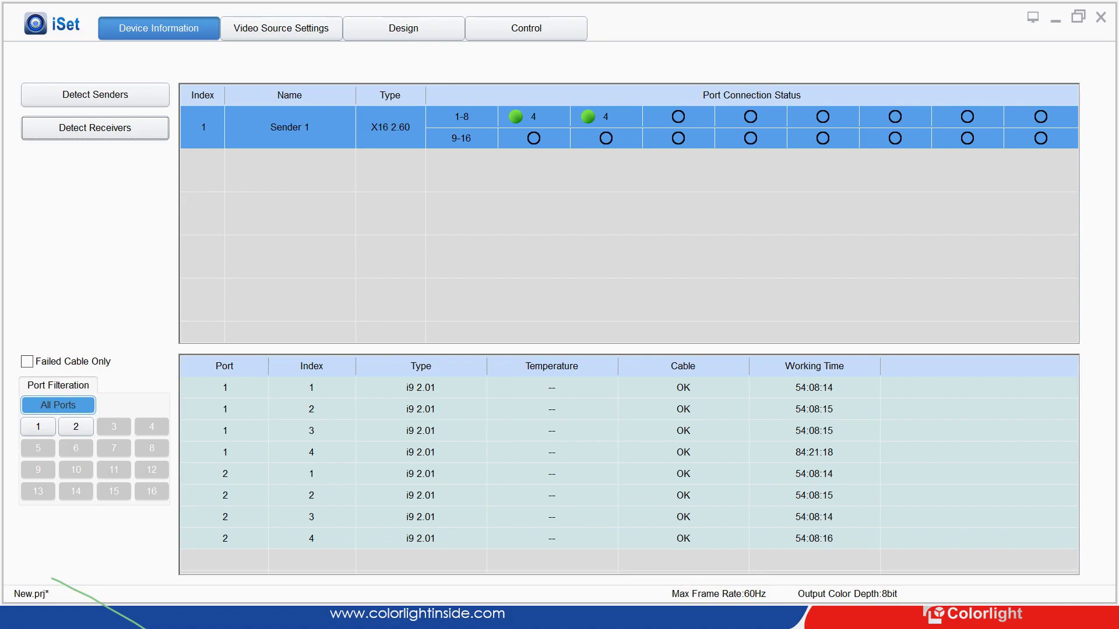
right_click(677, 386)
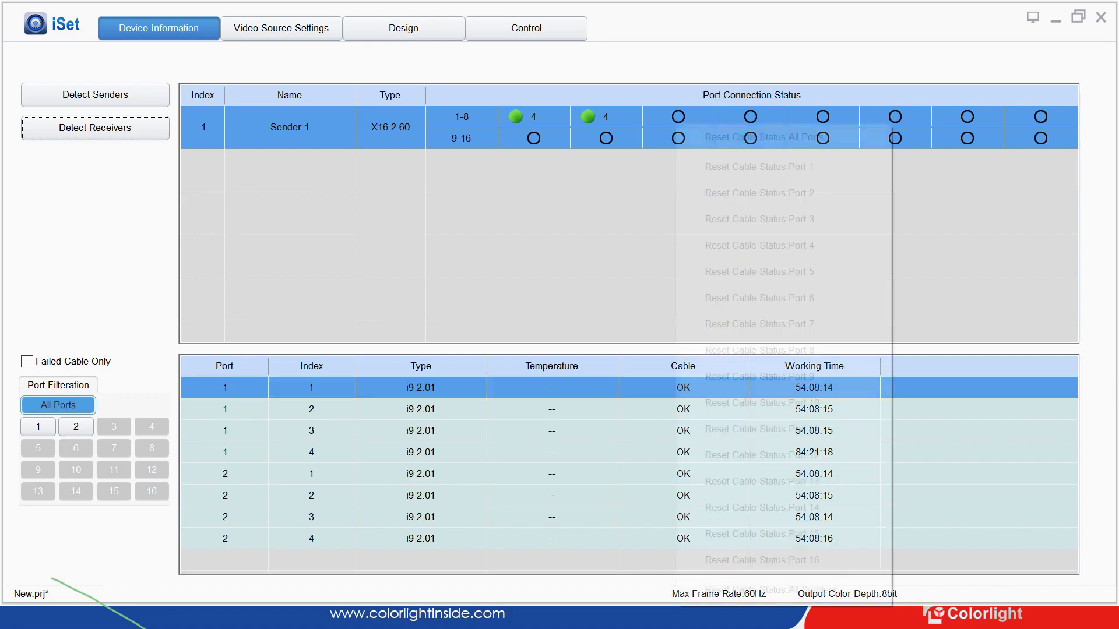
left_click(764, 137)
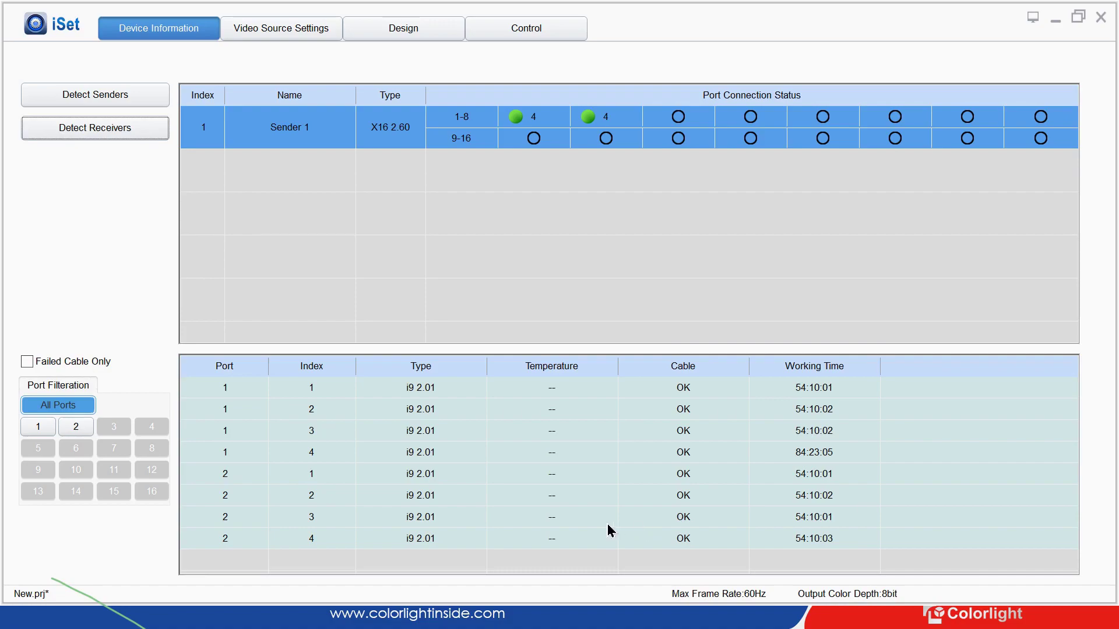
Step: Filter the receiver list to failed cables only, and restore the unfiltered list
key("Tab")
key("space")
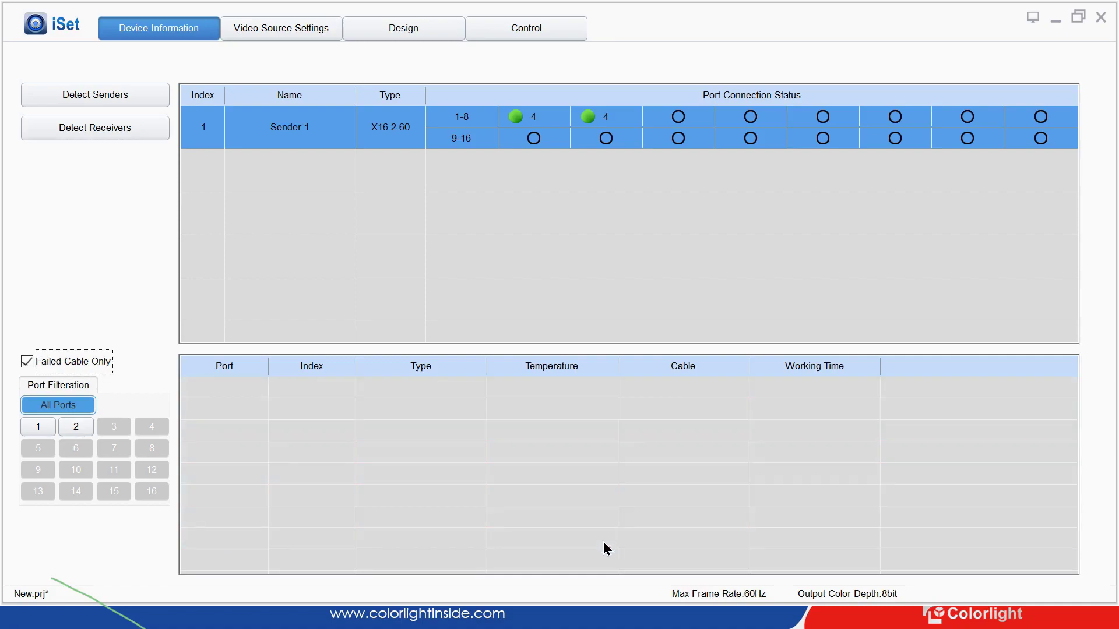
key("space")
key("space")
key("space")
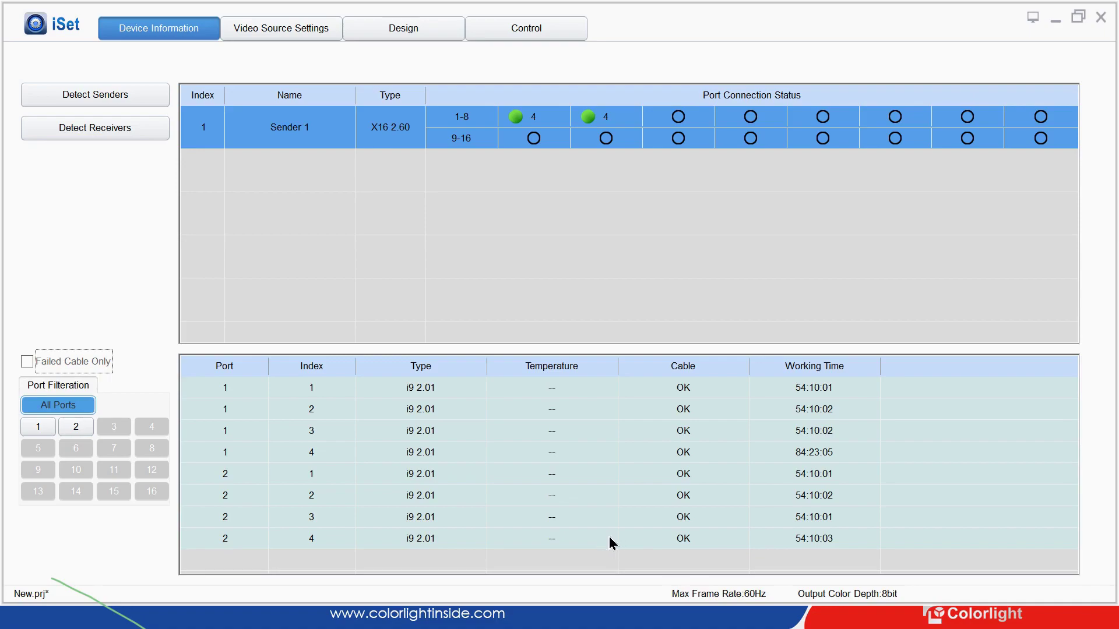
key("space")
key("space")
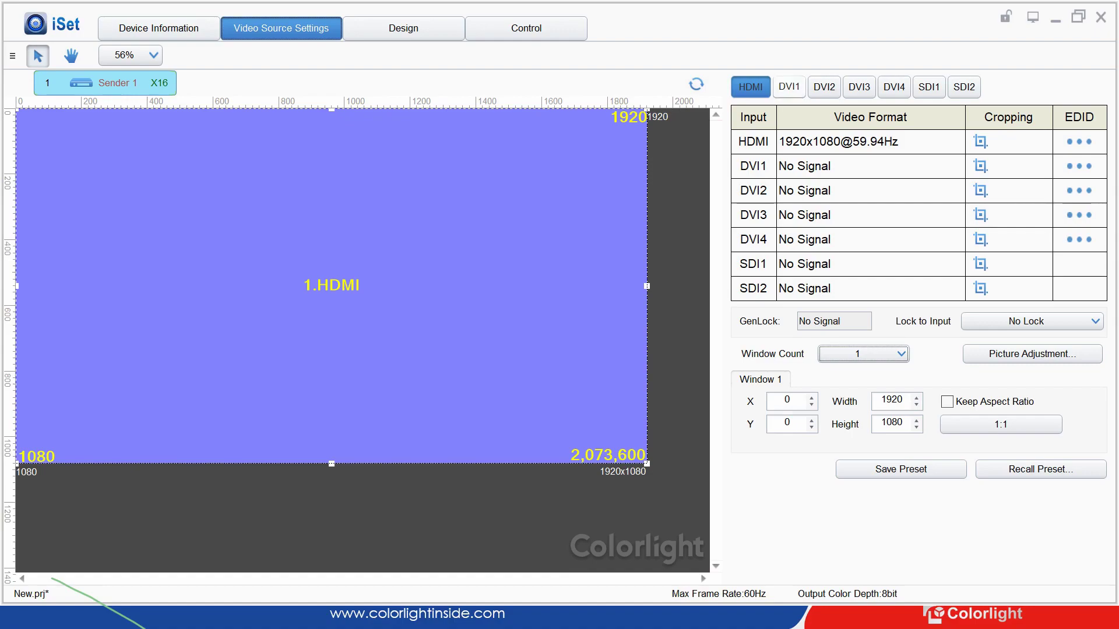
Step: Try DVI1, DVI2 and DVI3 as the window's input source, and return it to HDMI
left_click(789, 87)
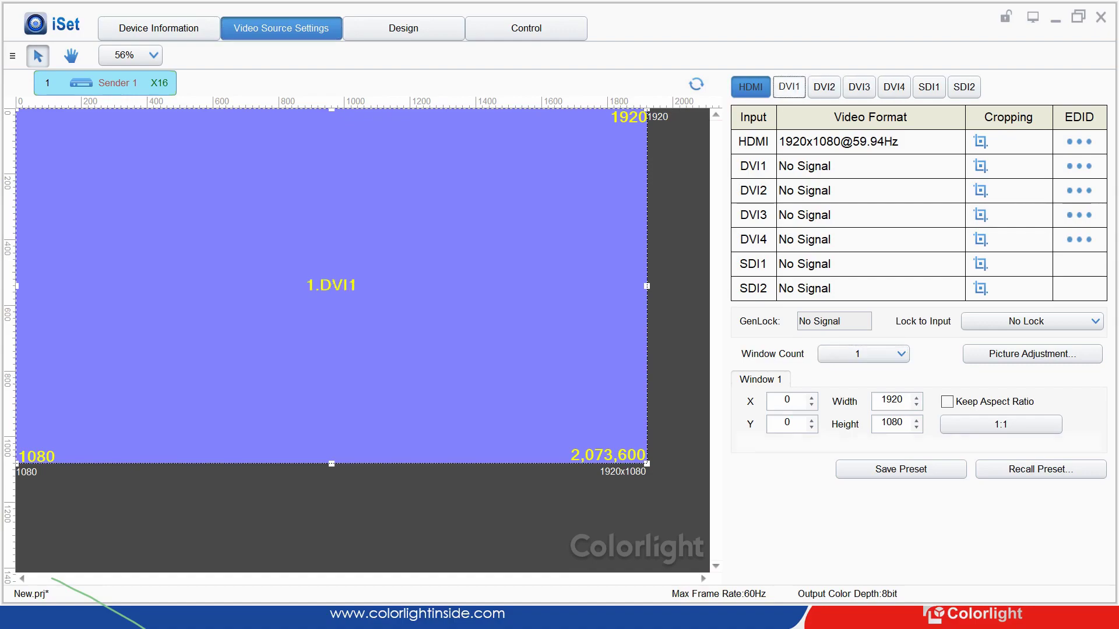
left_click(750, 87)
left_click(788, 87)
left_click(824, 87)
left_click(858, 87)
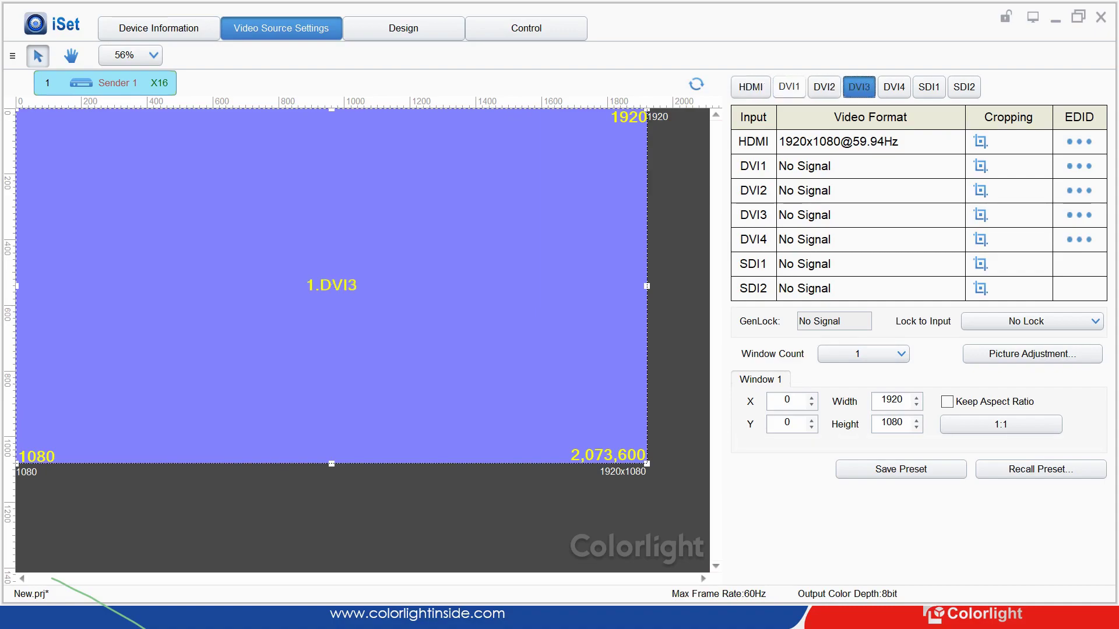
left_click(751, 87)
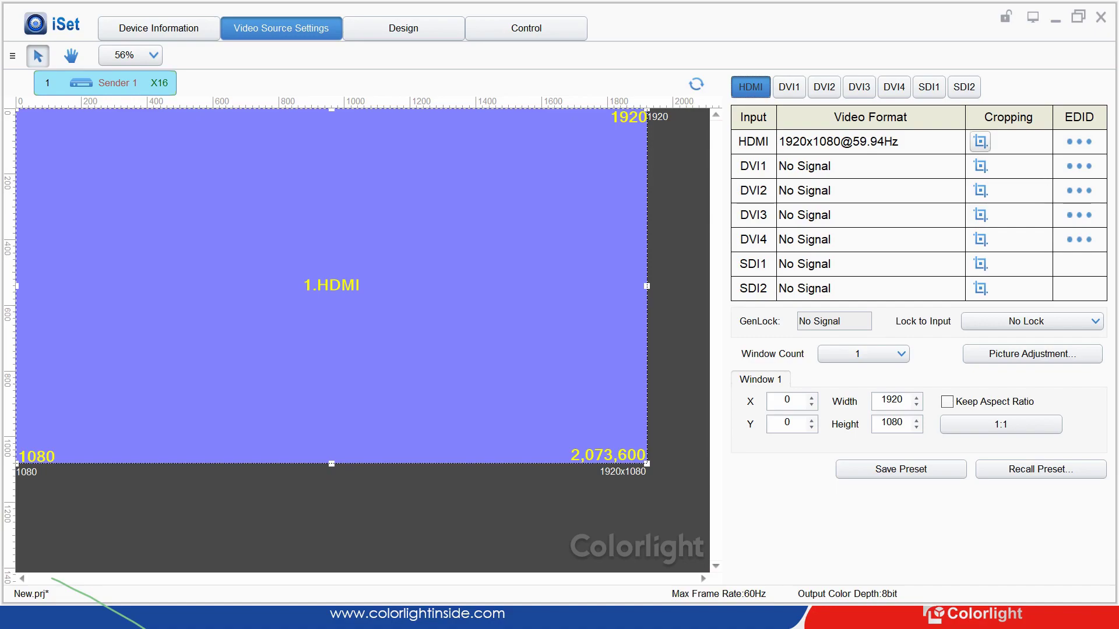
Step: Enable cropping for the HDMI input and place a crop region of about 909 by 558 at X 608, Y 256
left_click(981, 141)
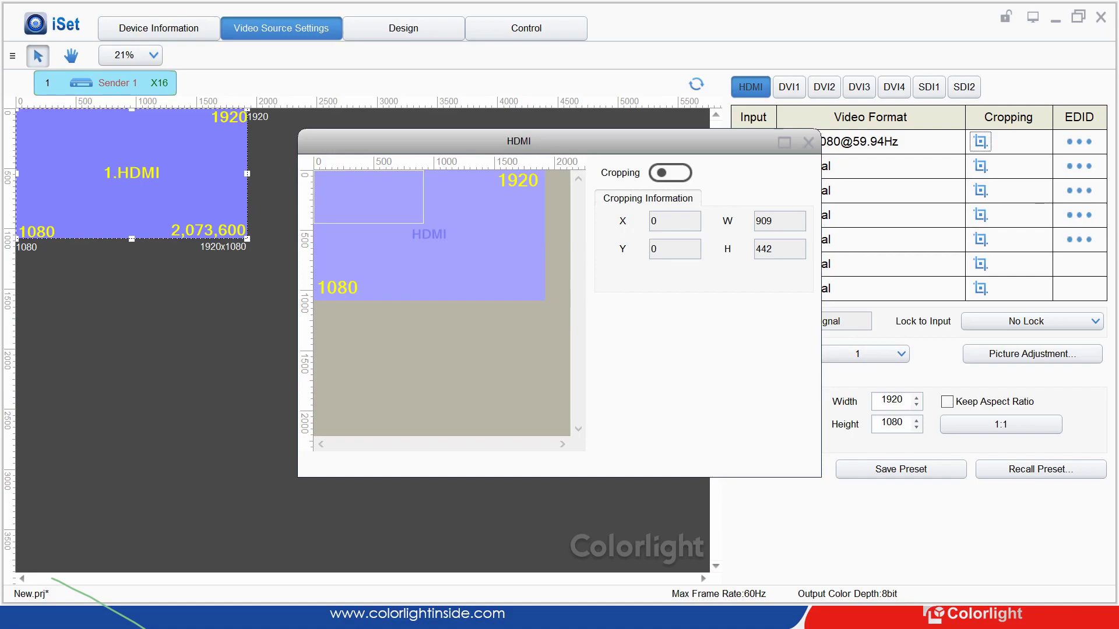
left_click(670, 173)
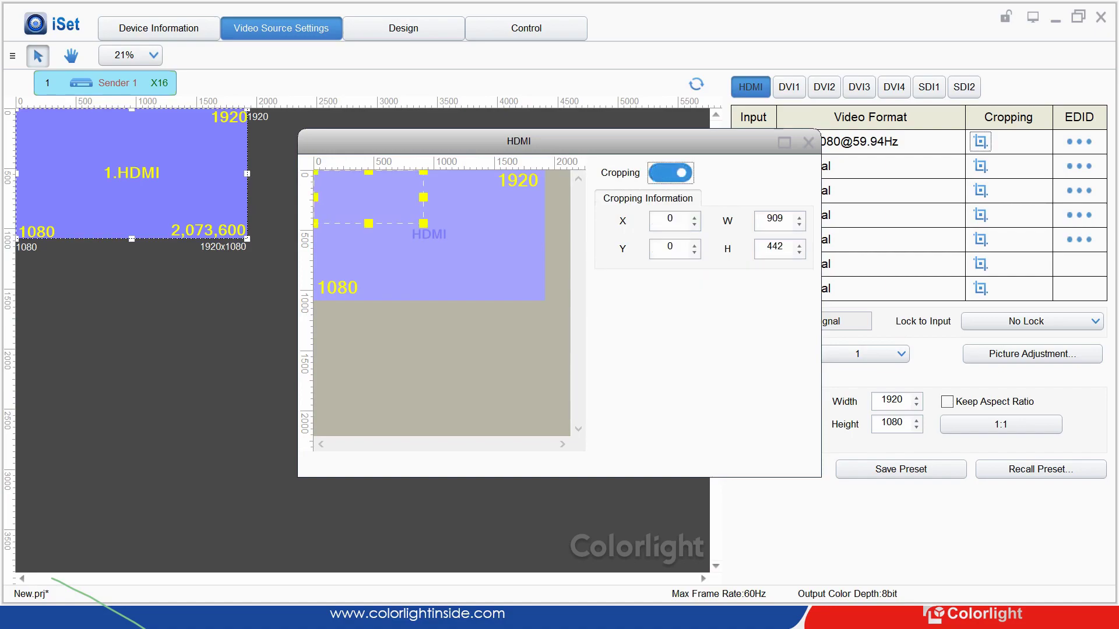
mouse_move(423, 223)
left_mouse_down()
mouse_move(476, 260)
mouse_move(413, 229)
left_mouse_up()
left_click_drag(333, 183, 386, 201)
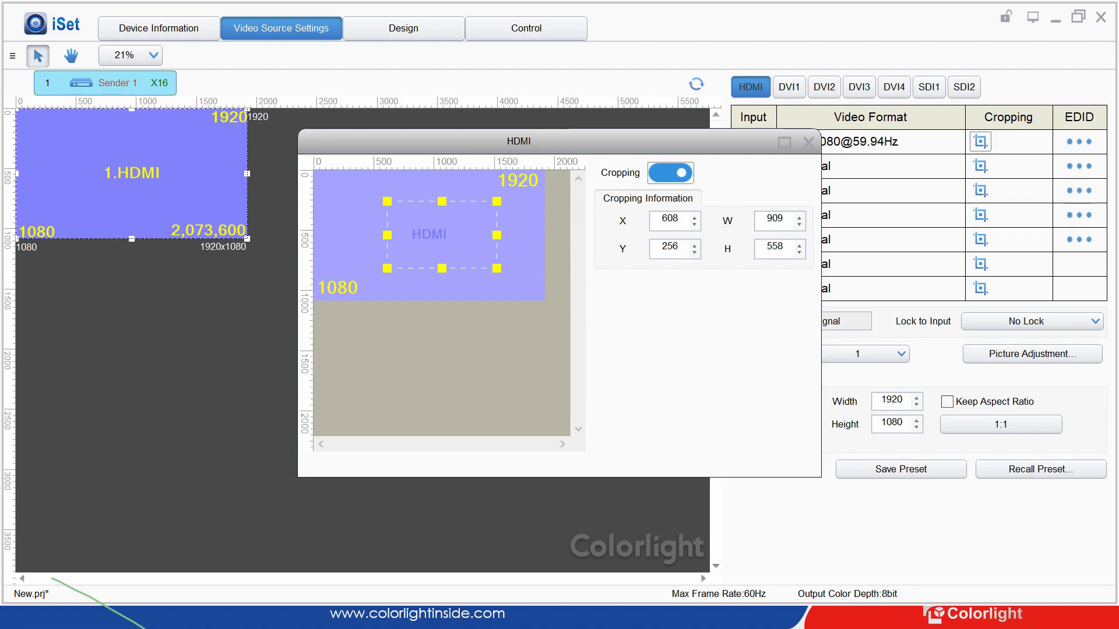
Step: Disable cropping for the HDMI input and close its cropping settings
key("space")
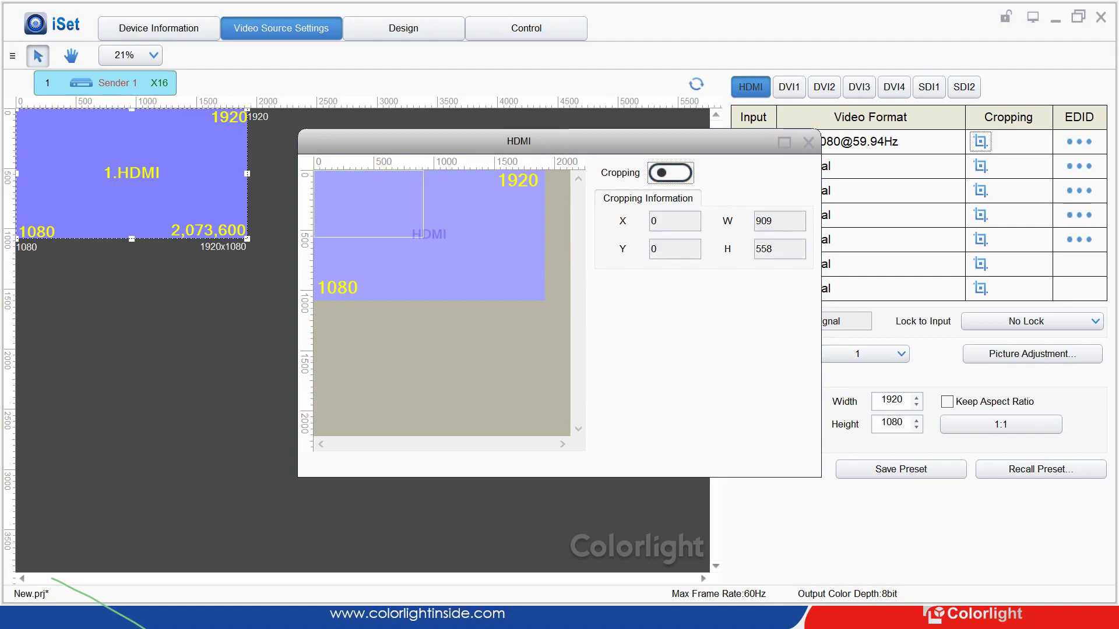
key("space")
key("space")
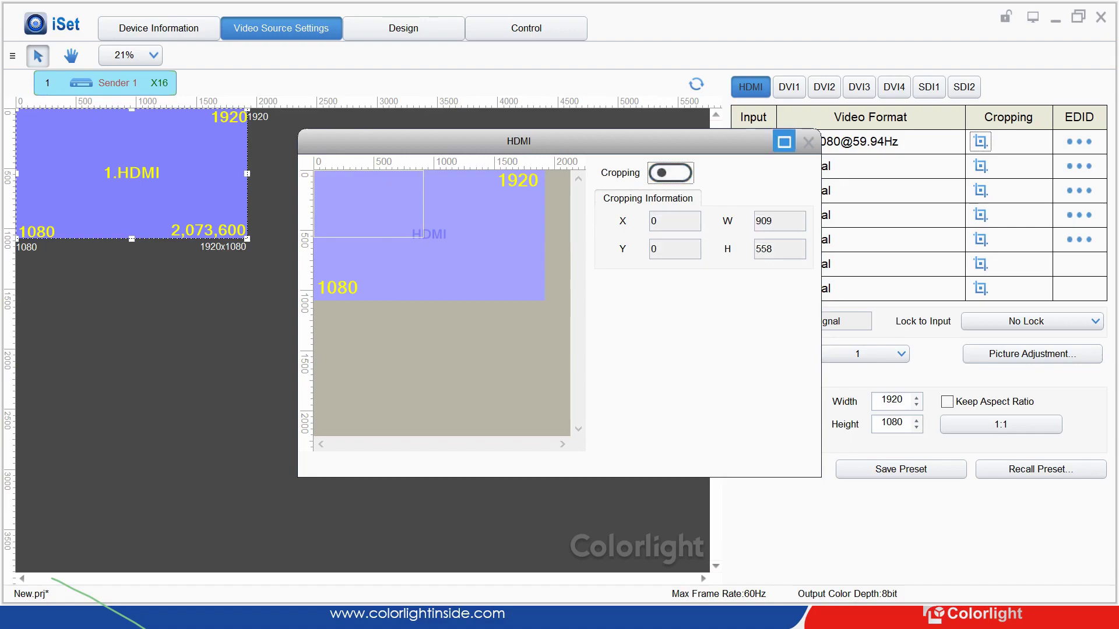
key("Escape")
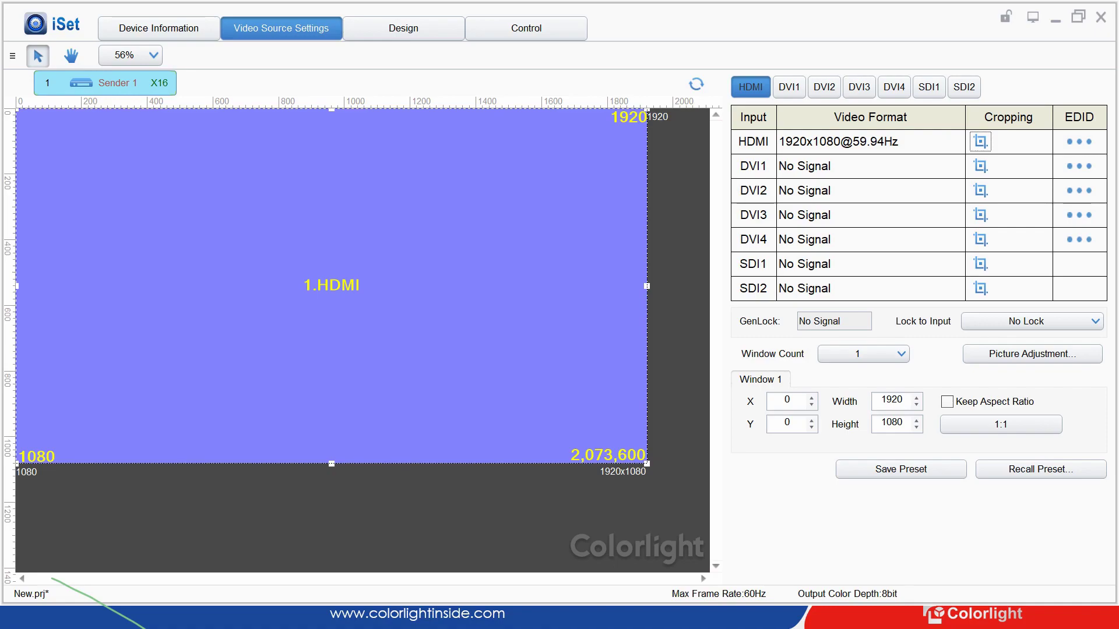
Step: View the sources available for locking the sender to an input
left_click(1031, 322)
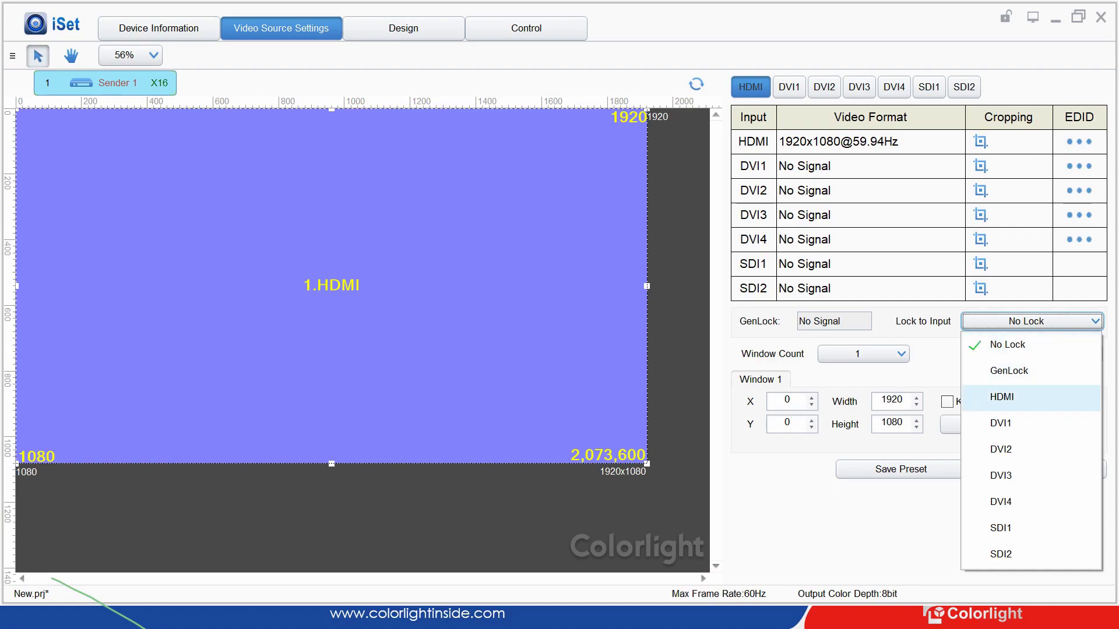
key("Escape")
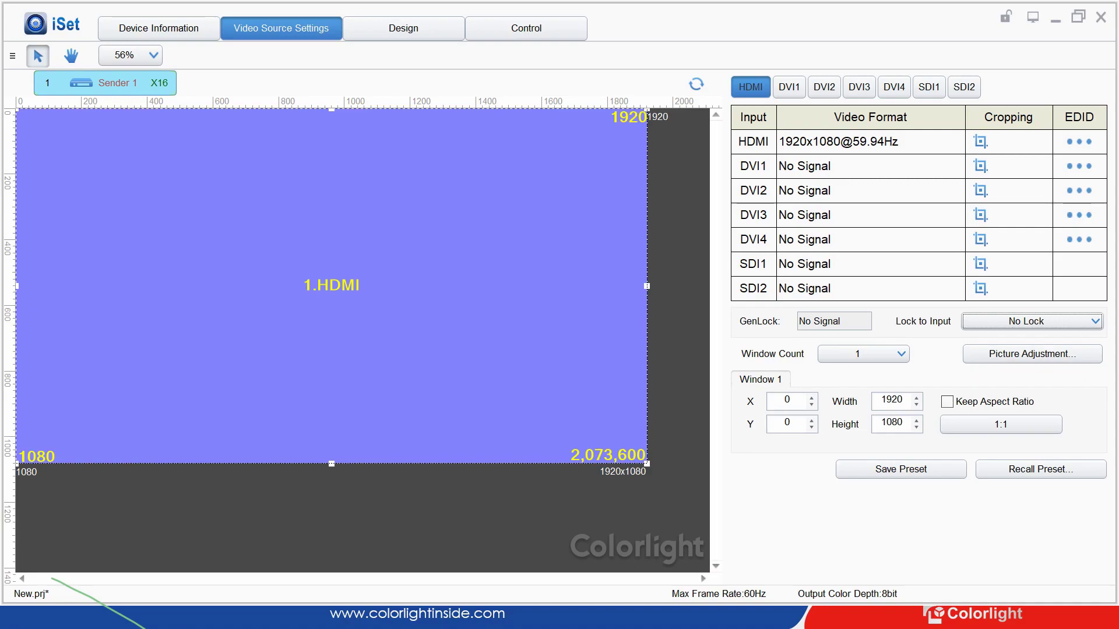
Step: Set the window count to 2 to start the window setup wizard
left_click(863, 354)
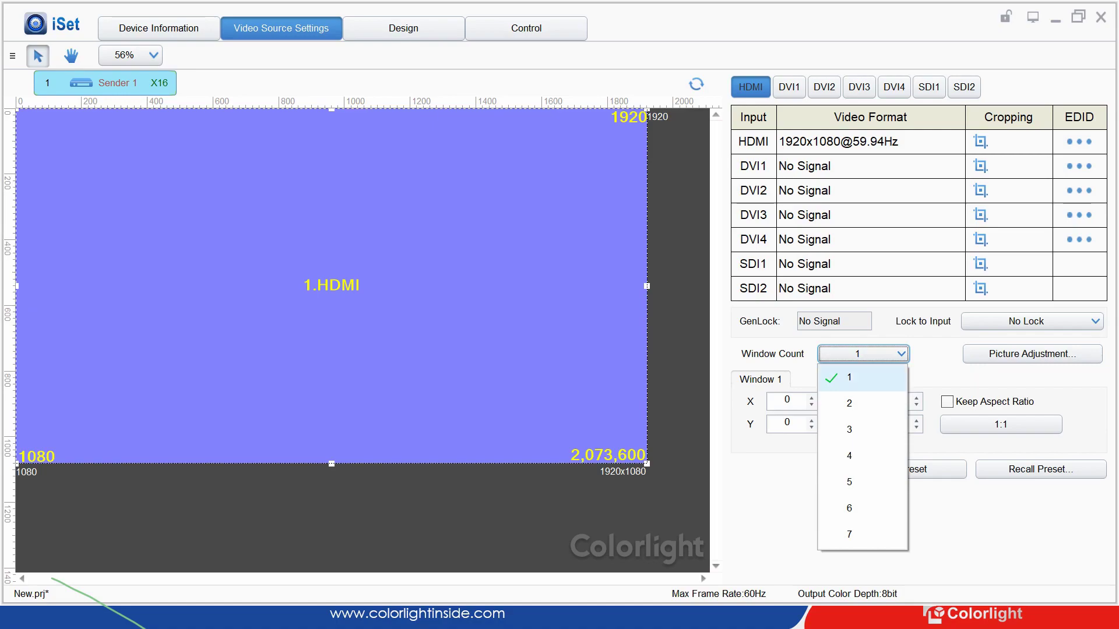
left_click(849, 377)
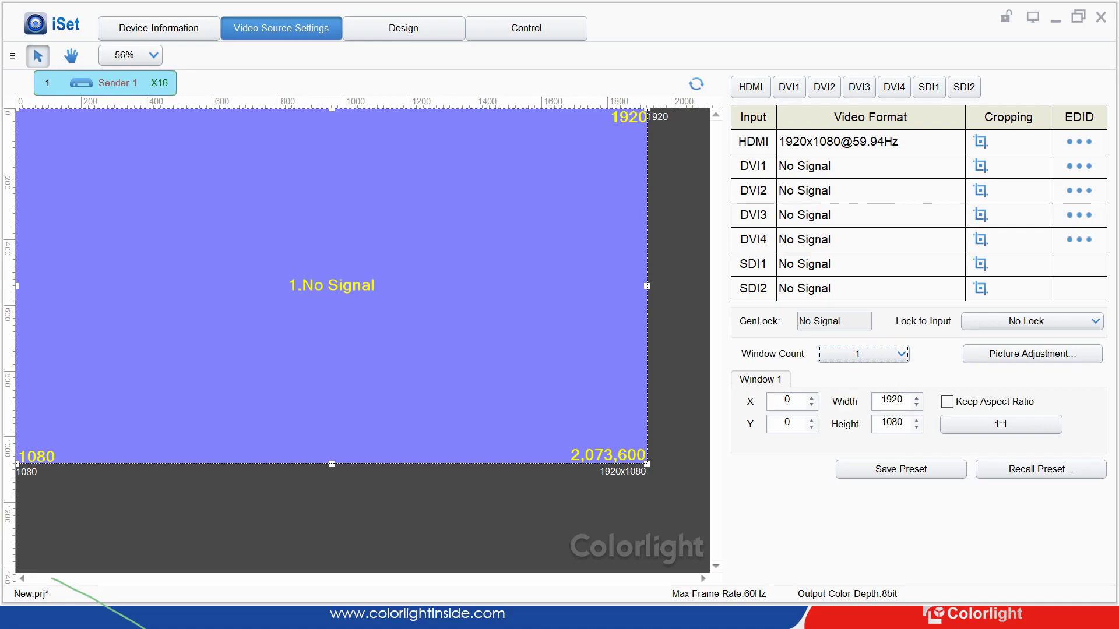
left_click(863, 354)
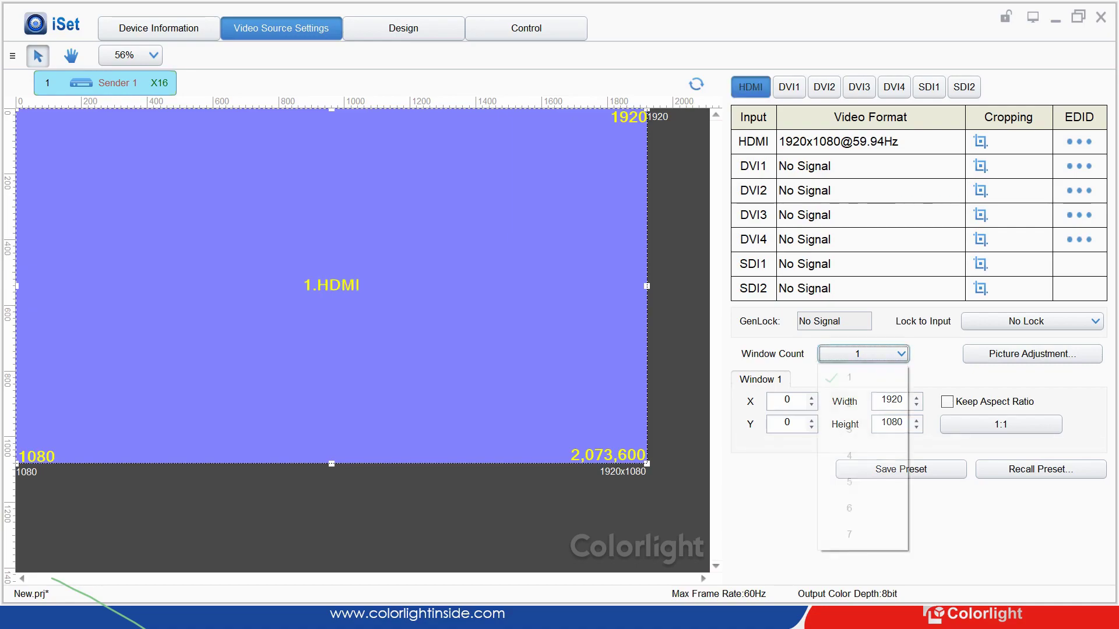
left_click(852, 401)
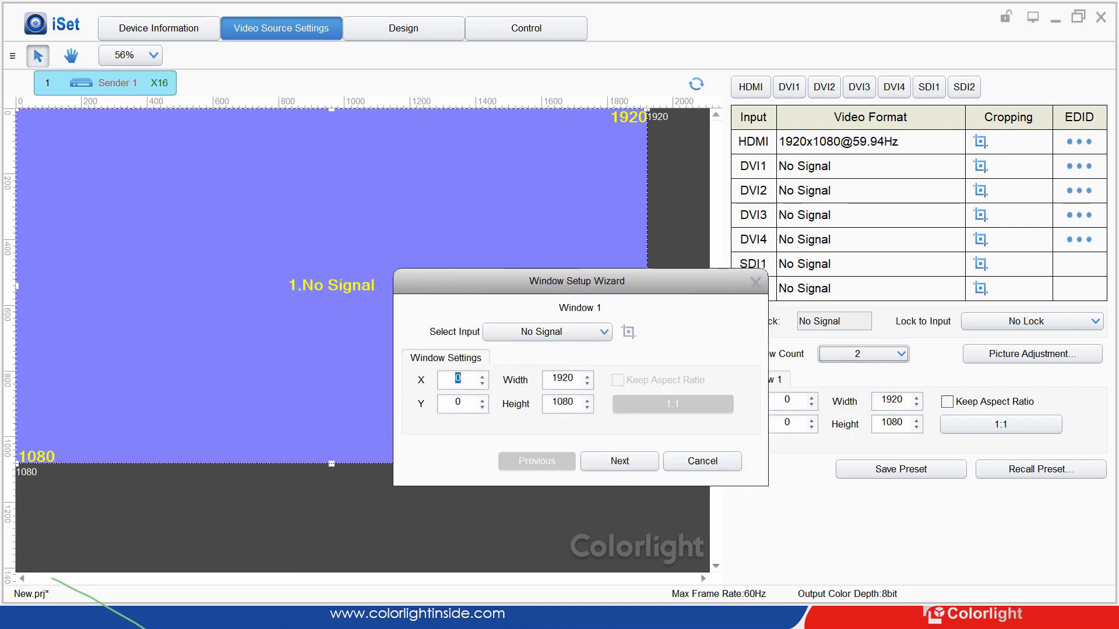
Step: Assign the HDMI input to window 1 at full 1920 by 1080 size and proceed to window 2
left_click(545, 327)
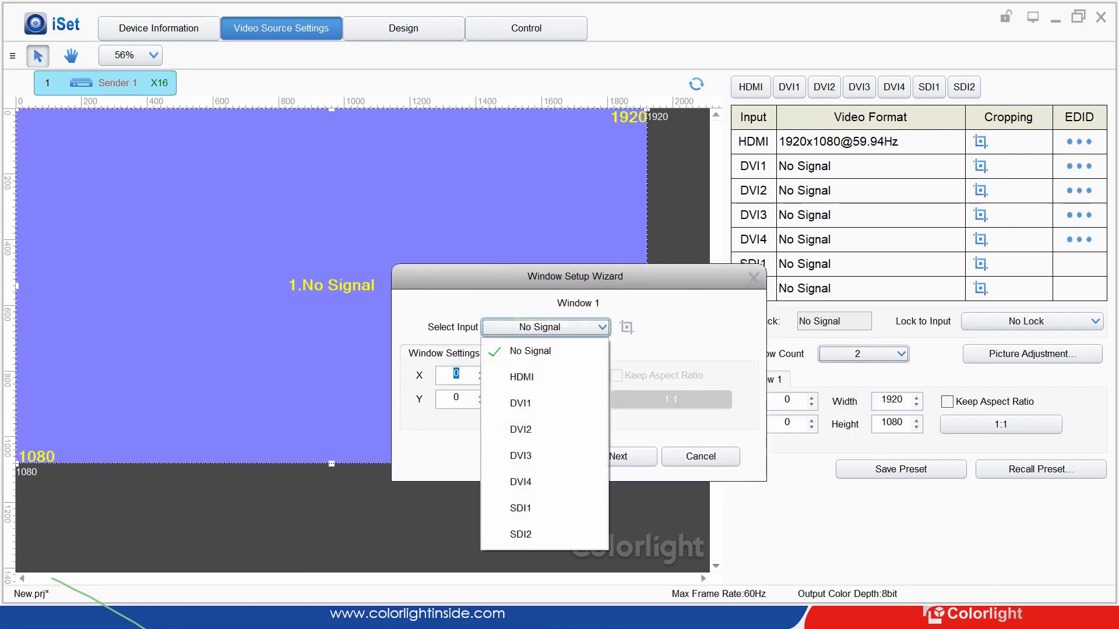
left_click(542, 378)
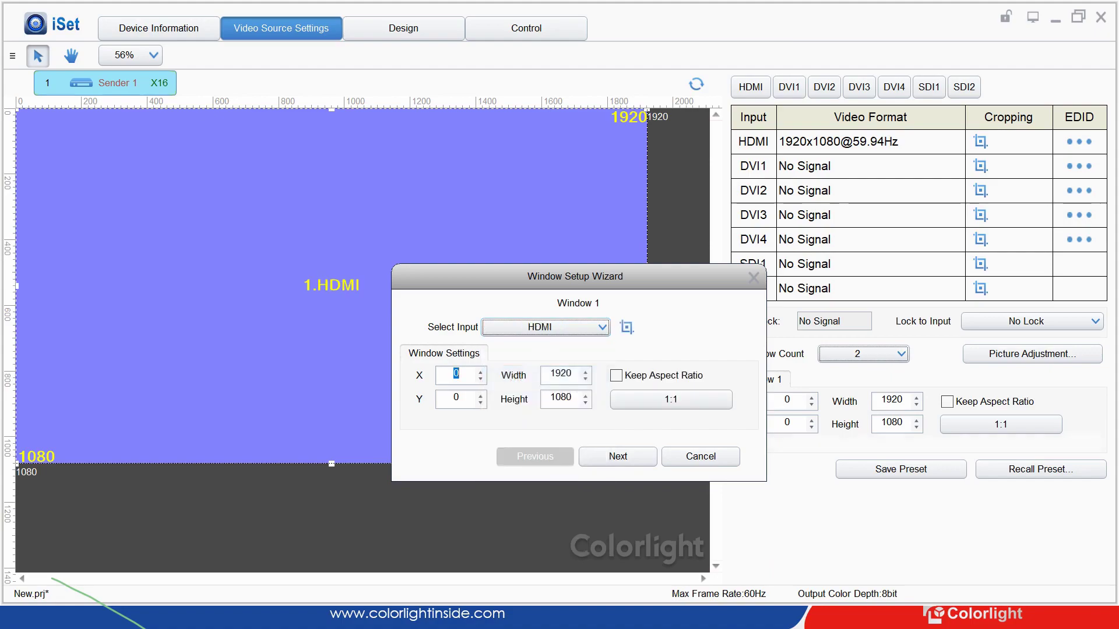
double_click(561, 374)
double_click(561, 398)
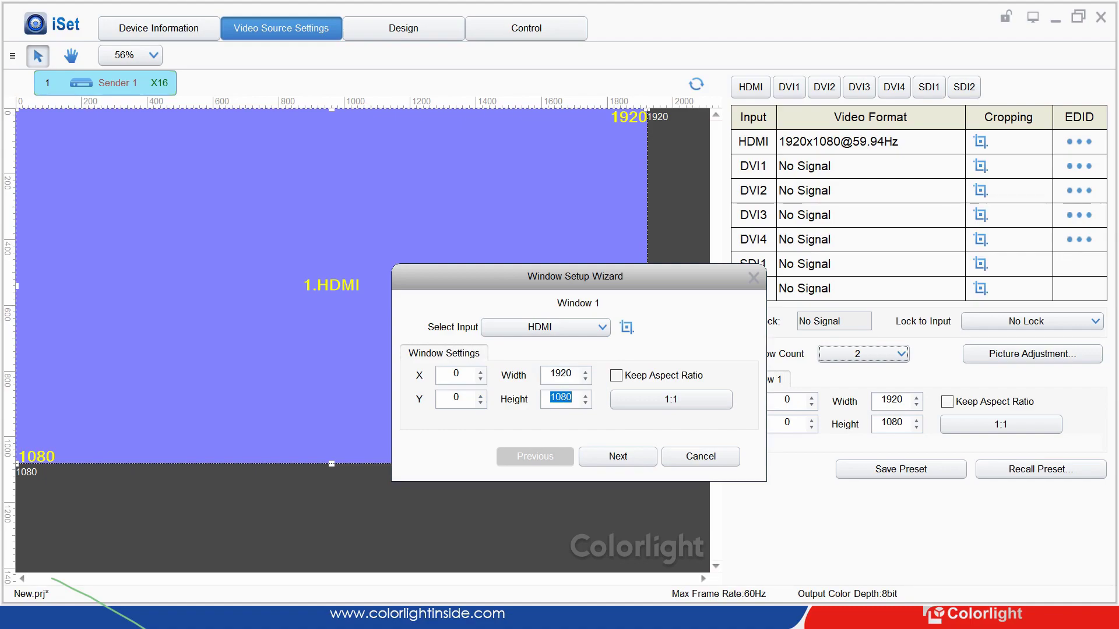
double_click(457, 374)
double_click(561, 397)
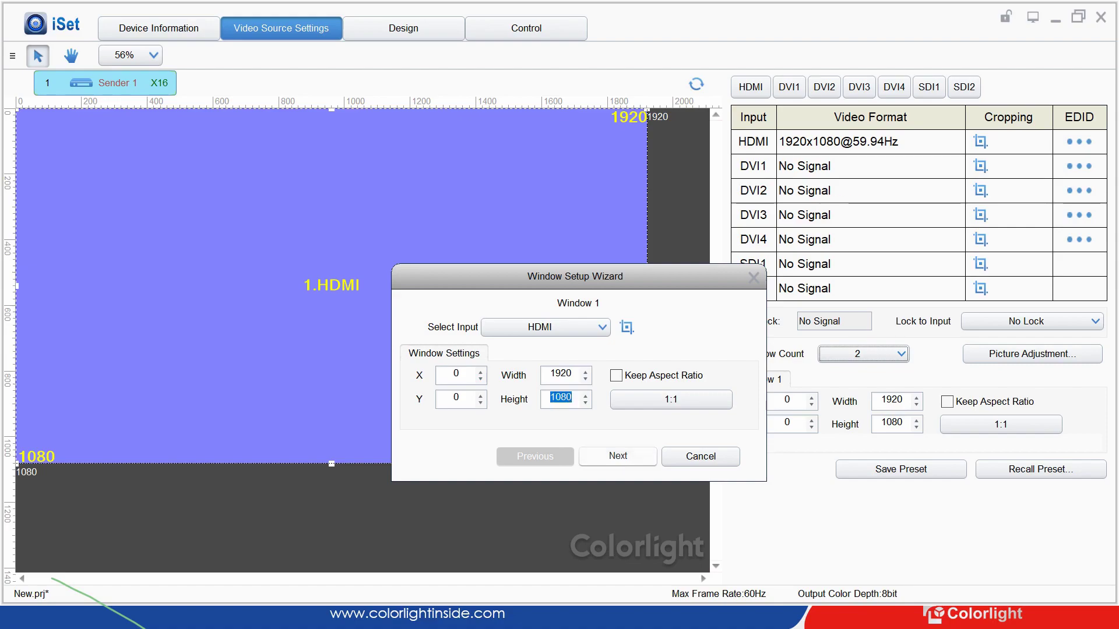
left_click(618, 456)
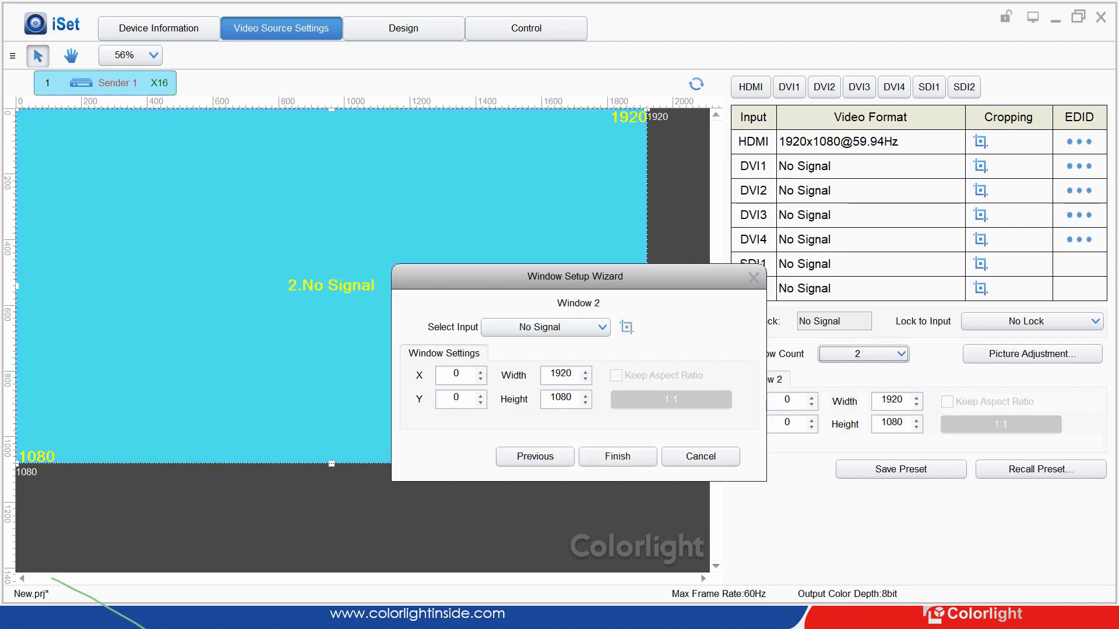
Step: Assign the DVI1 input to window 2, set its width and height to 512, and finish the wizard
left_click(545, 326)
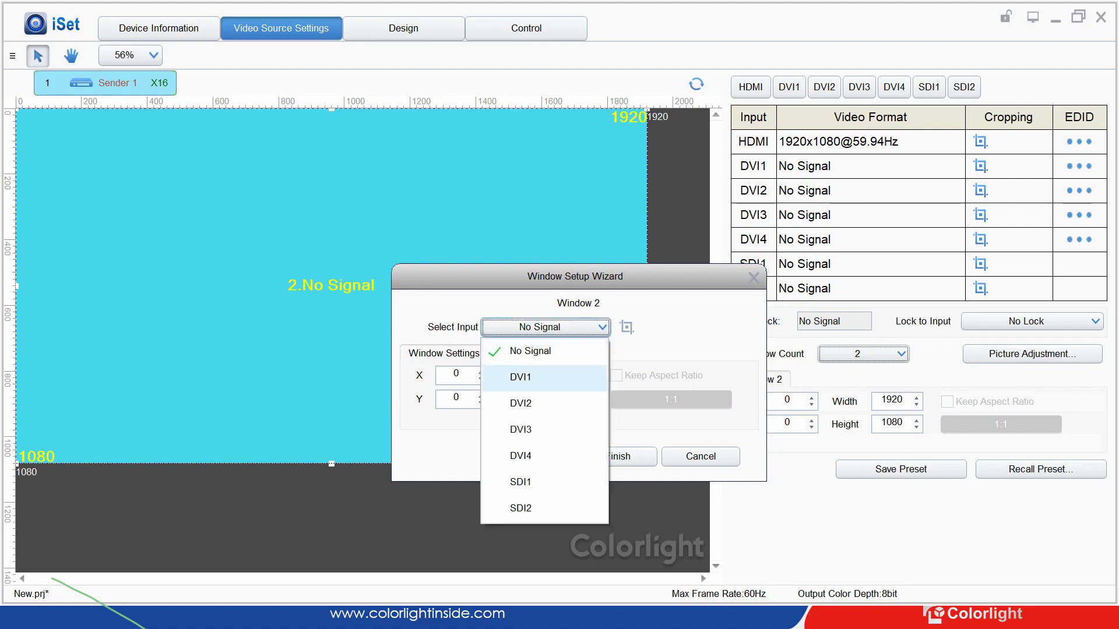
left_click(520, 377)
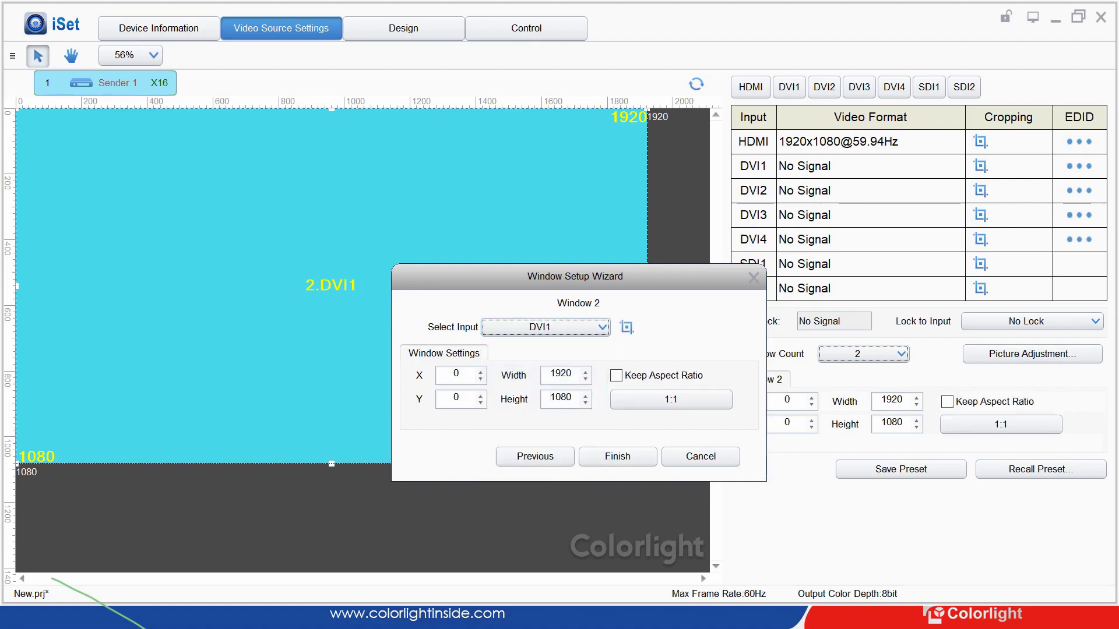
left_click_drag(554, 374, 572, 373)
type("512")
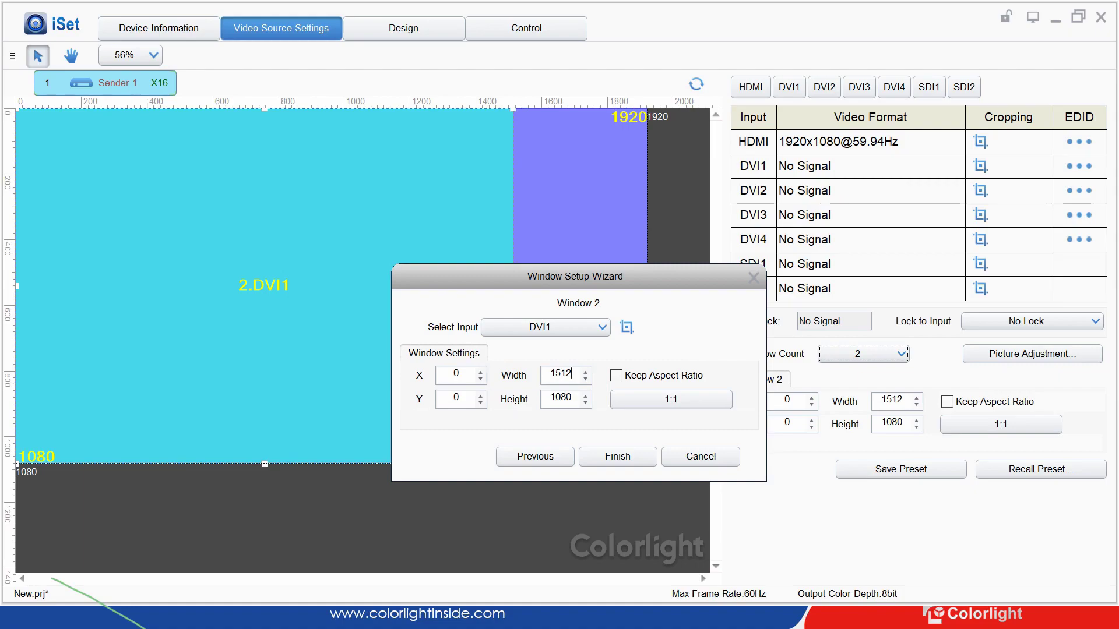
key("ctrl+a")
type("512")
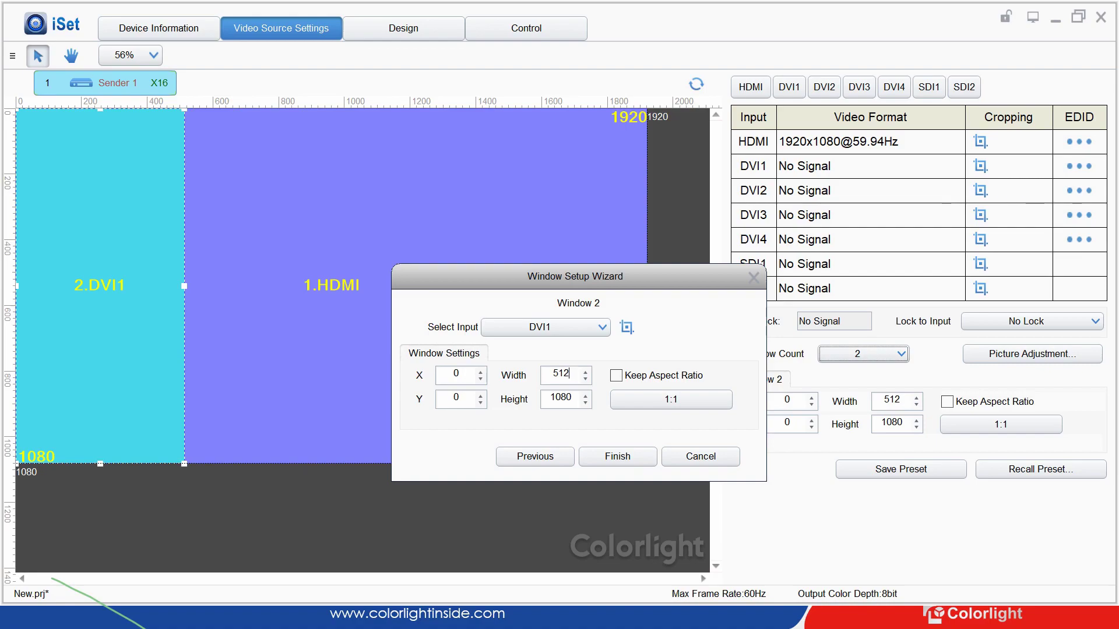
key("ctrl+a")
type("512")
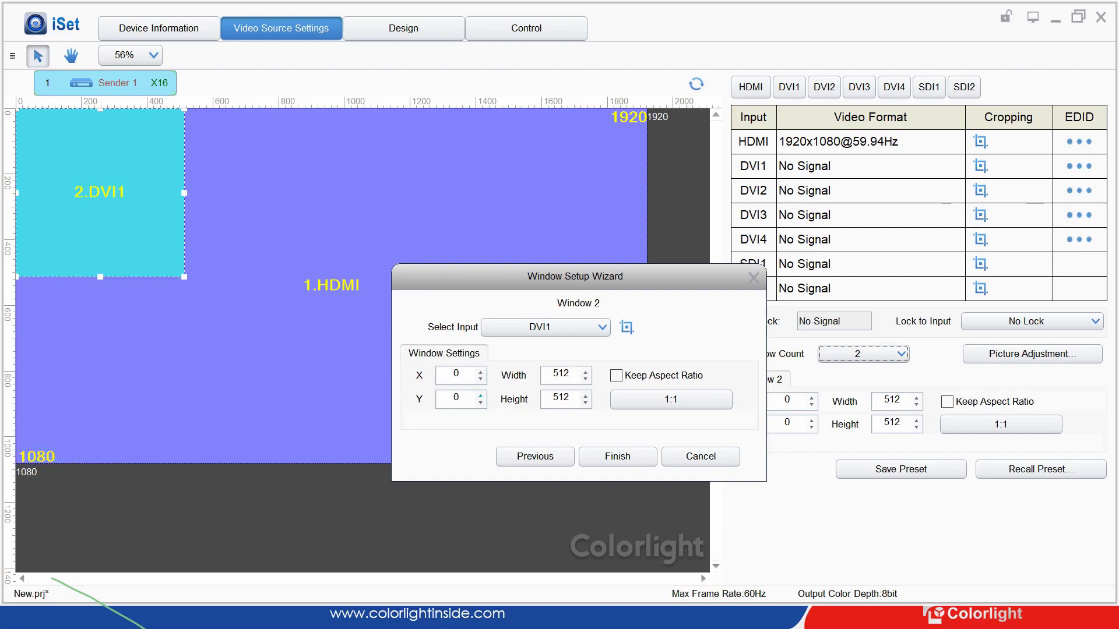
left_click(618, 456)
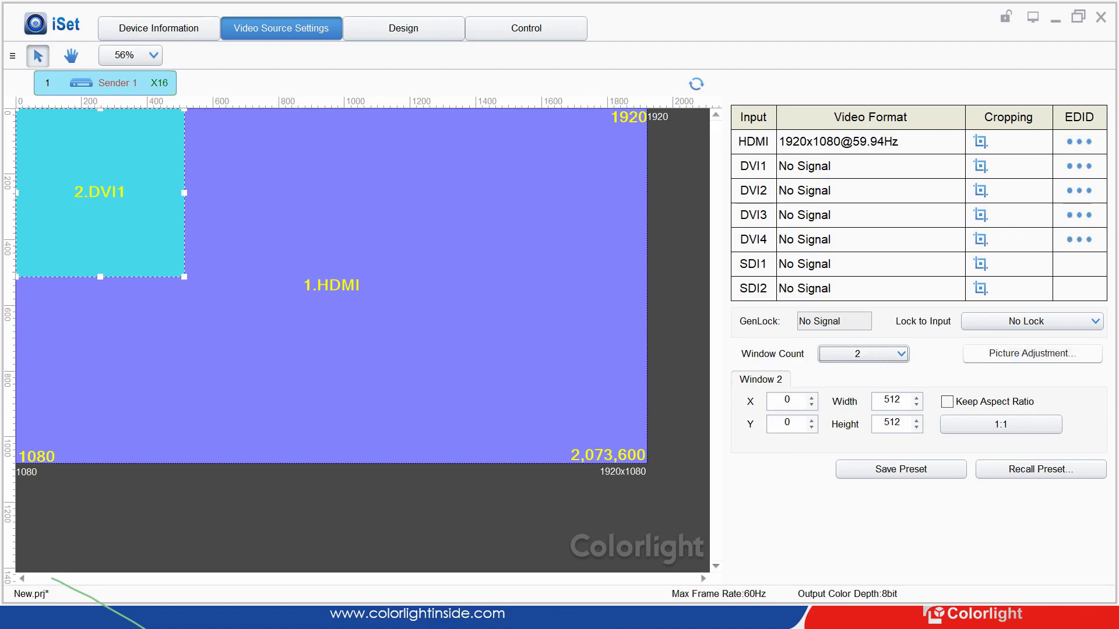
Step: View the picture adjustment settings and close them without saving
left_click(1032, 353)
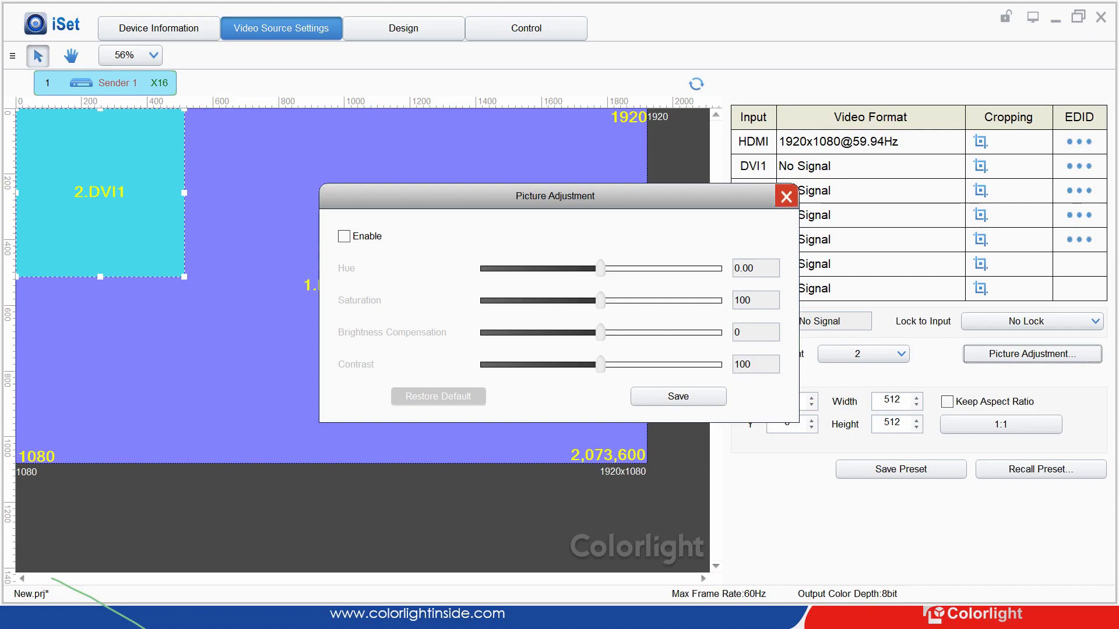
left_click(786, 197)
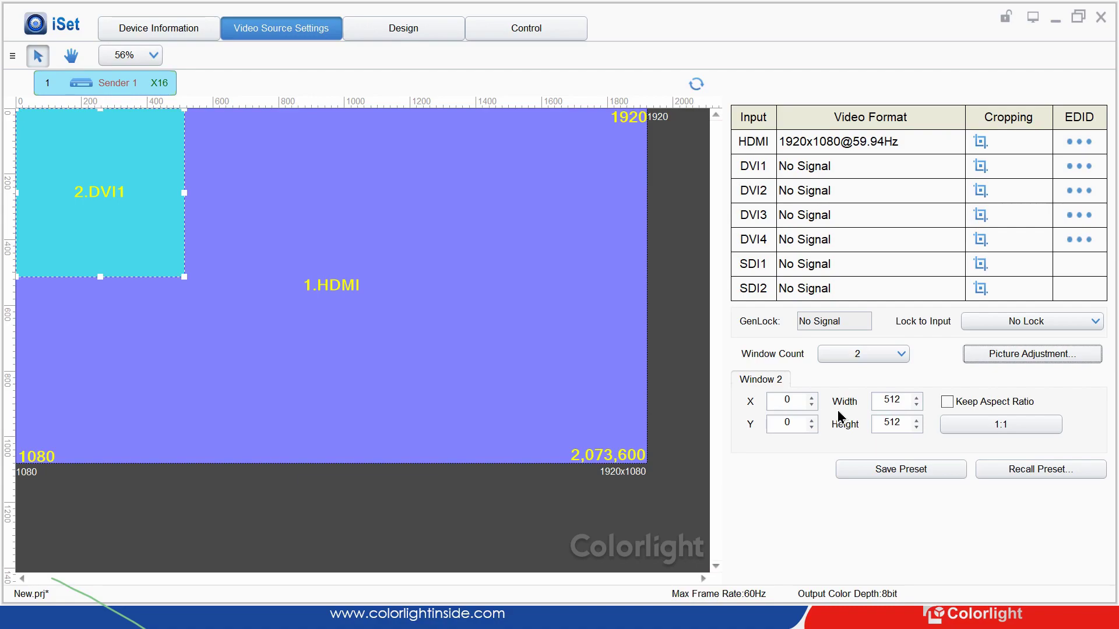
Step: Enlarge window 2 on the canvas to about 1083 by 712
left_click_drag(840, 415, 987, 445)
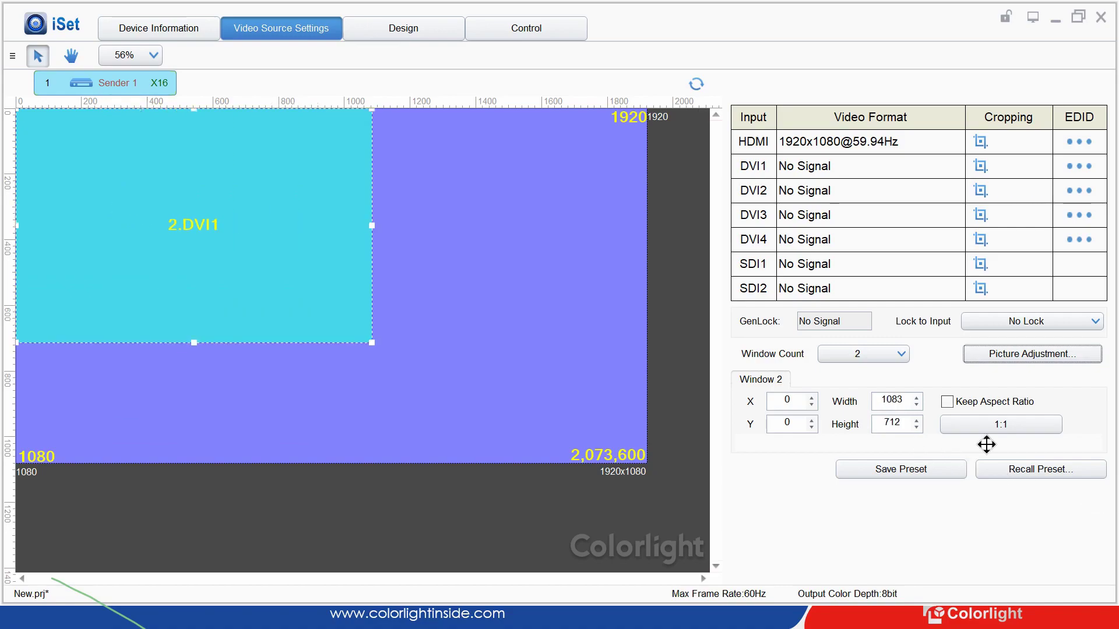
Step: Shrink window 2 to about 337 by 295 and move it to about X 211, Y 0 on the canvas
left_click_drag(907, 402, 1063, 410)
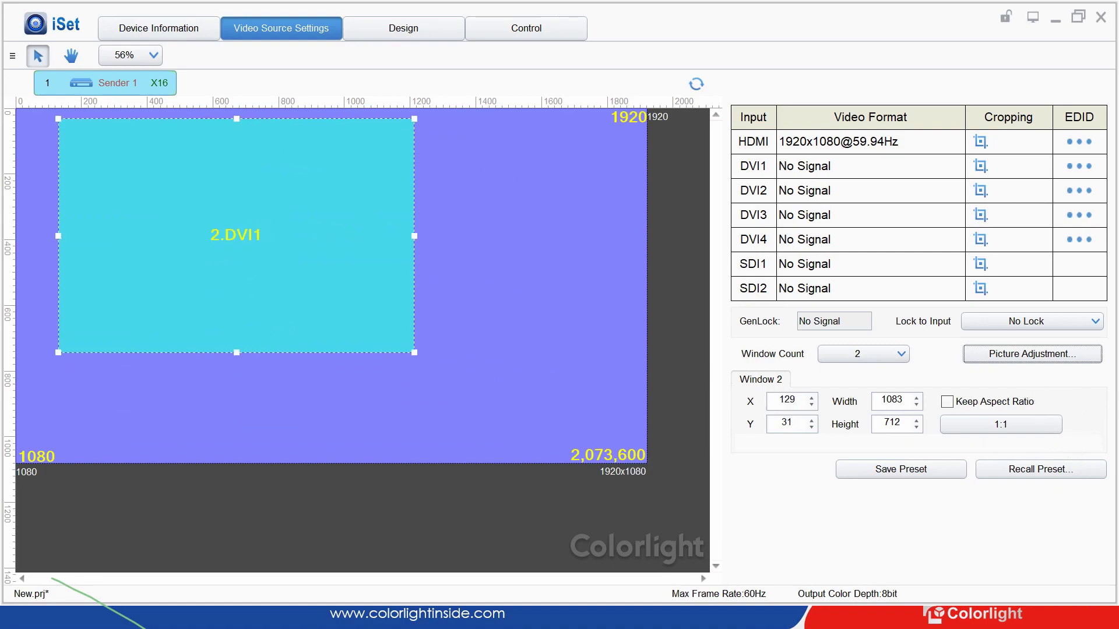
left_click(530, 280)
left_click(236, 236)
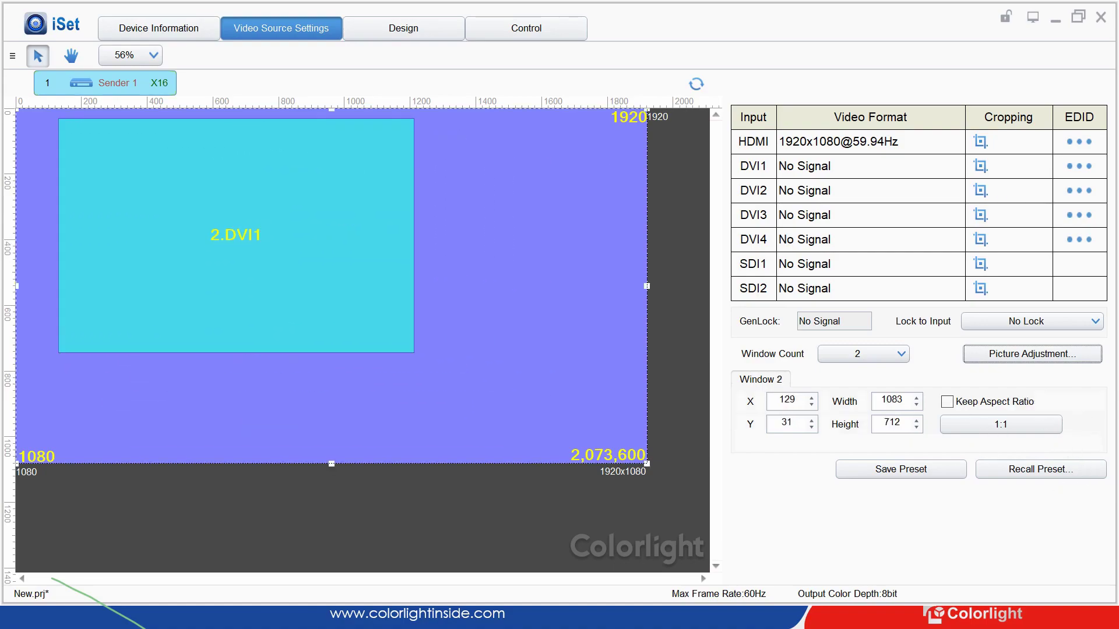
left_click_drag(414, 353, 169, 216)
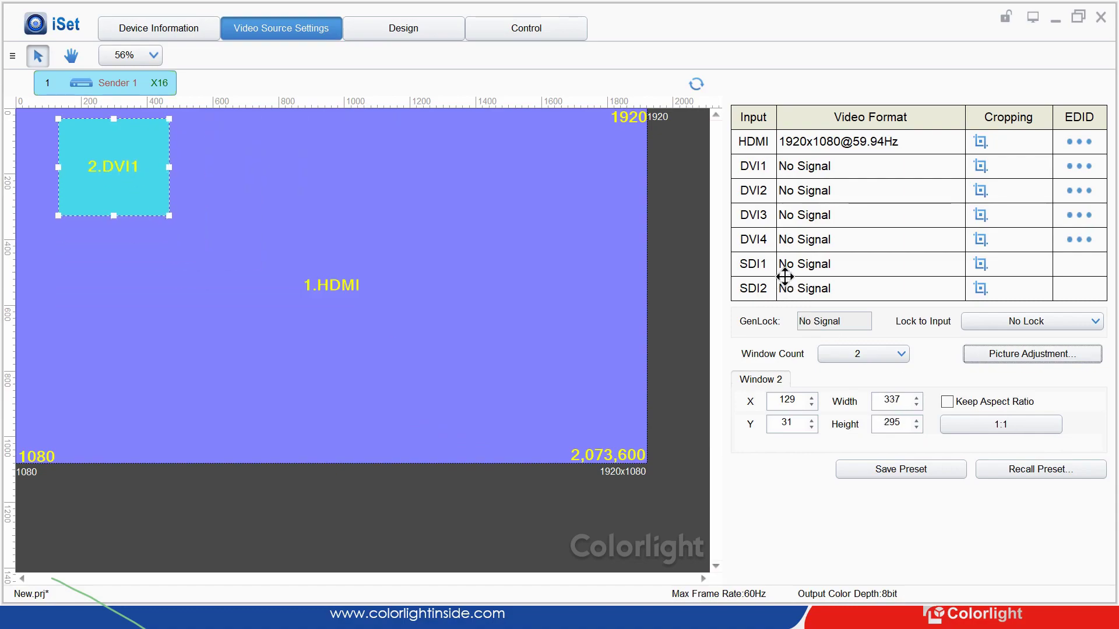
left_click_drag(113, 168, 135, 190)
left_click_drag(796, 293, 799, 239)
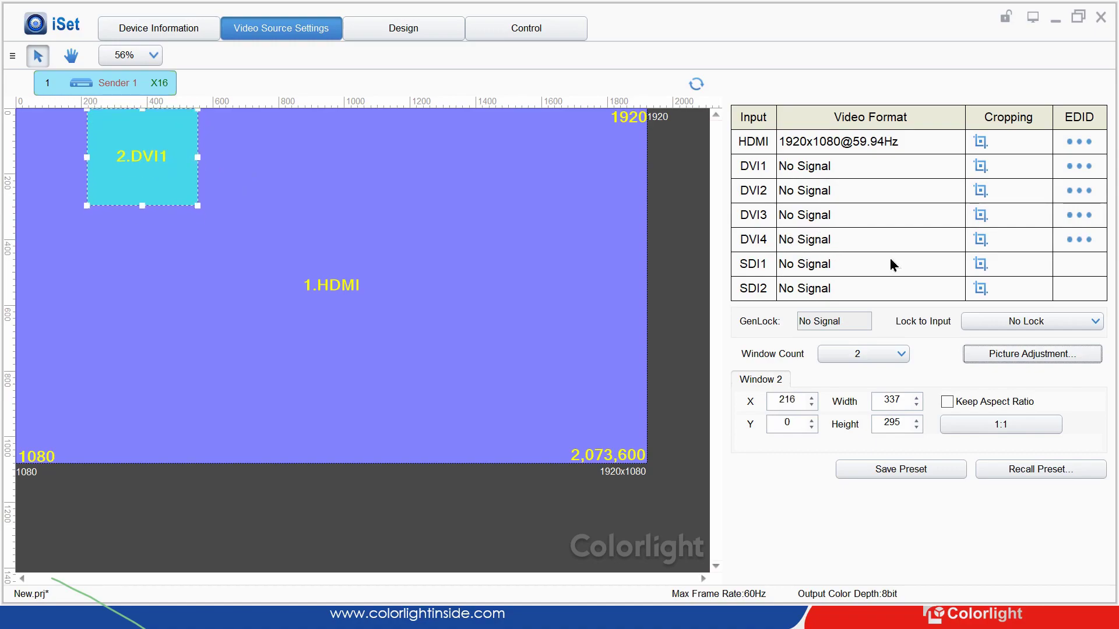
left_click_drag(789, 244, 883, 290)
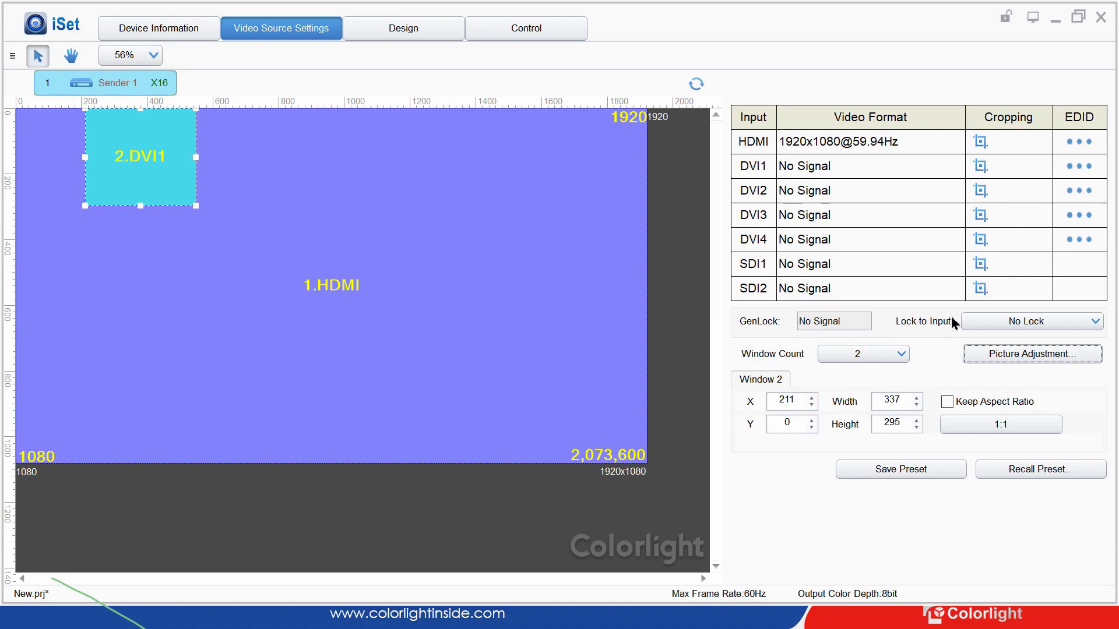
Step: Reduce the window count to 1, and enable OSD number mapping in the screen design
left_click(863, 354)
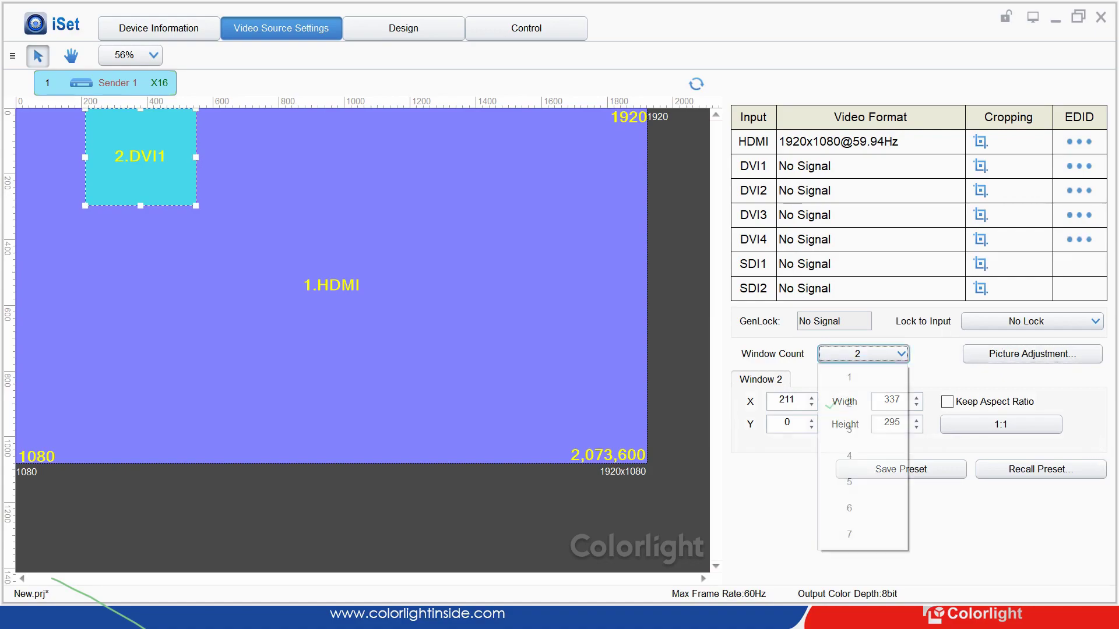
left_click(852, 373)
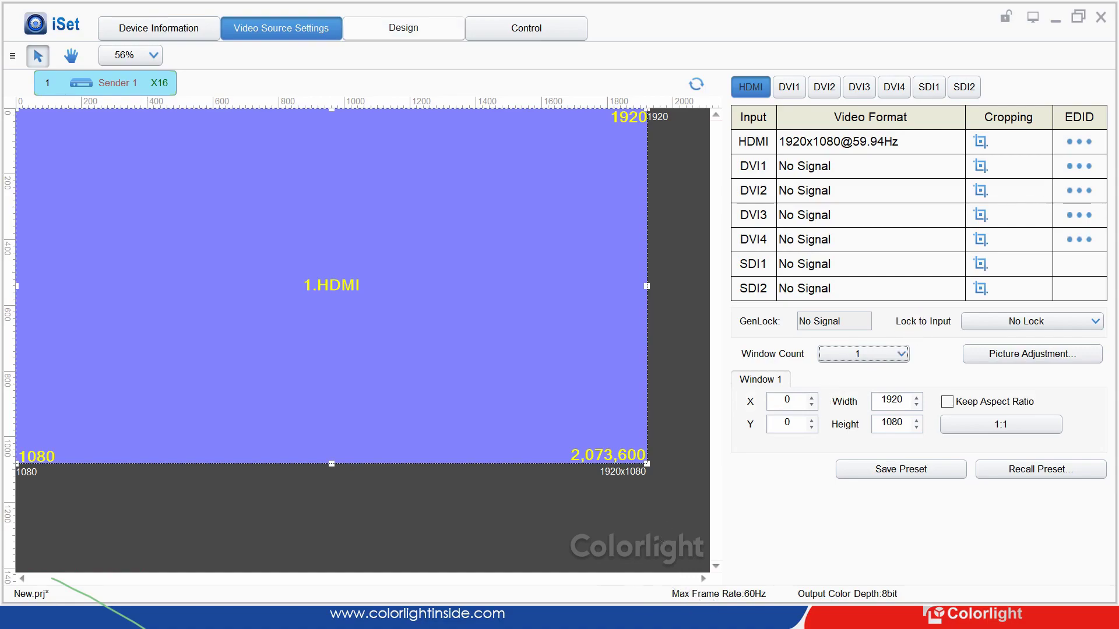
left_click(403, 28)
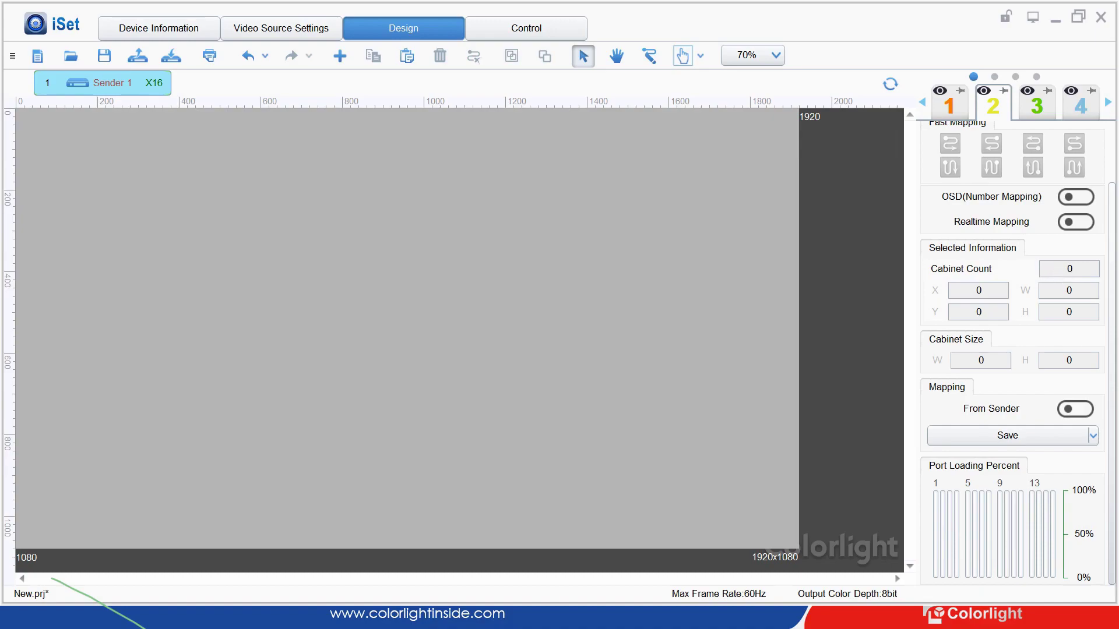
left_click(1075, 197)
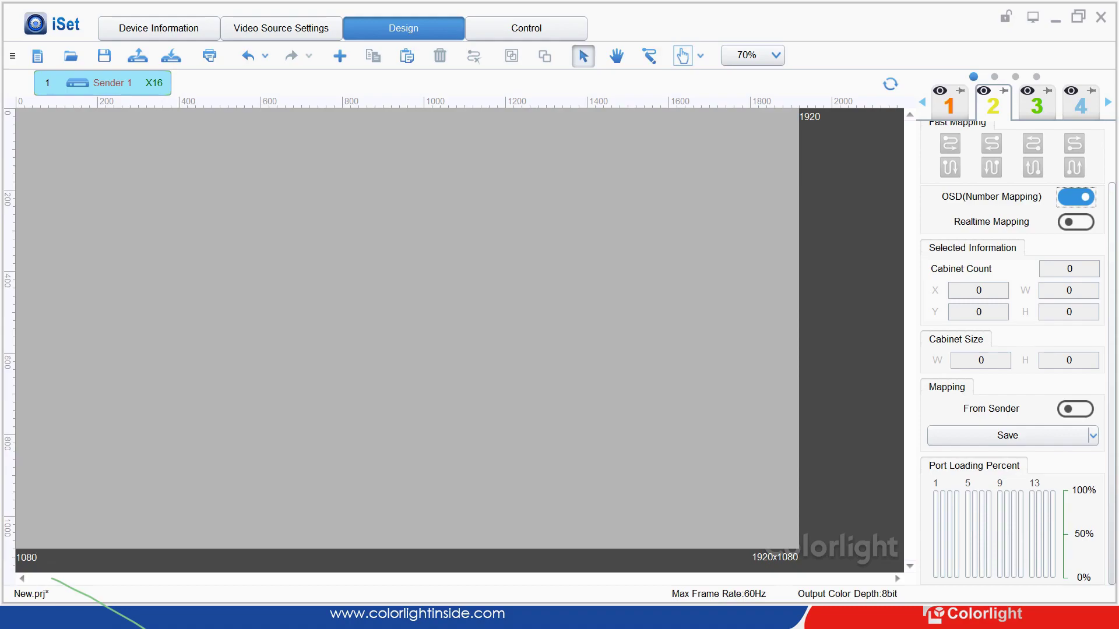
Step: Add custom cabinets sized 176 by 176 on port 2 as a 4x1 row mapped right to left, at about X 76, Y 214
scroll(1014, 350, "up", 2)
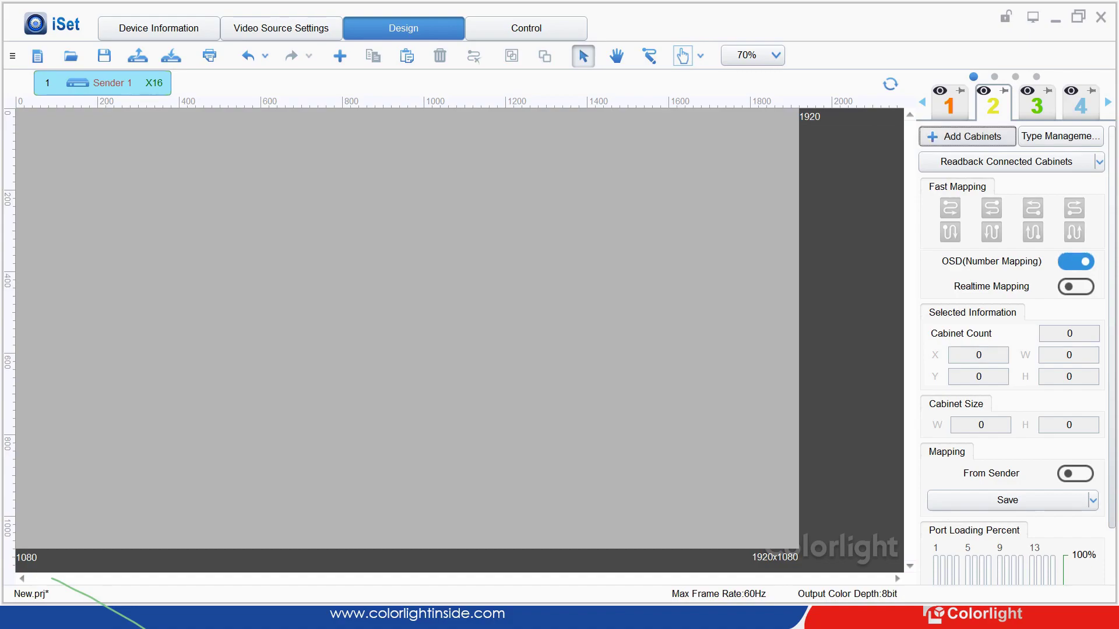
left_click(967, 135)
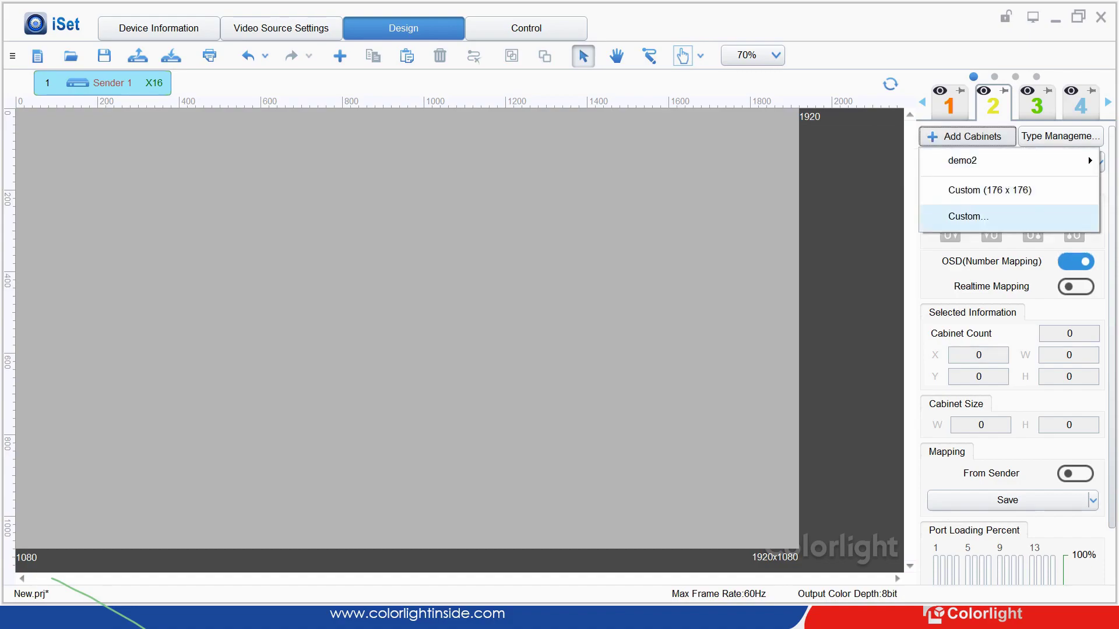
left_click(968, 217)
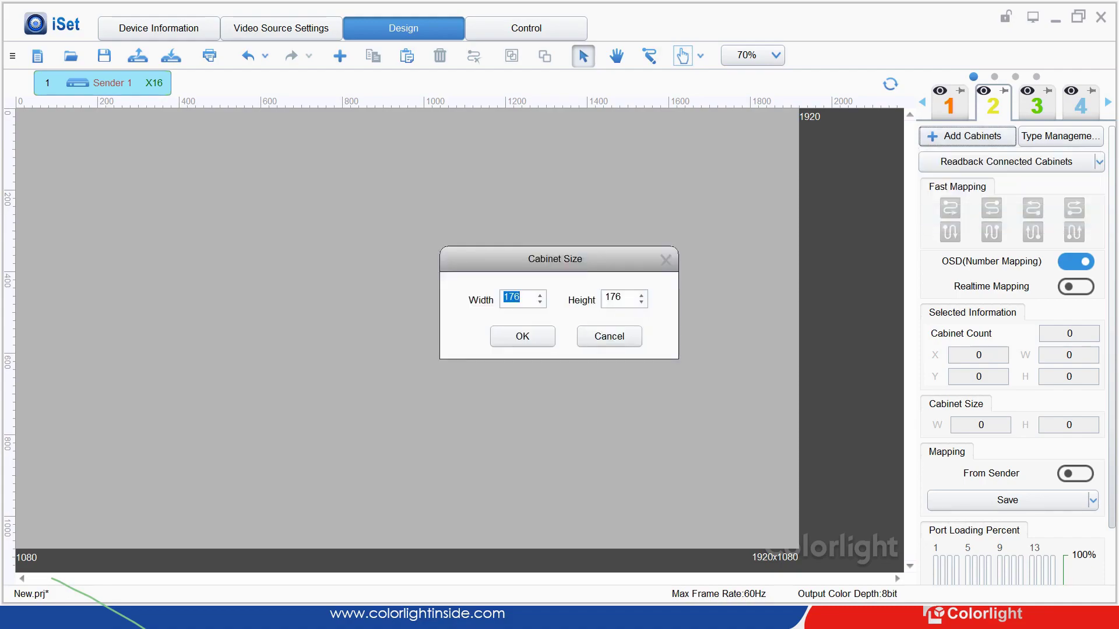
type("176")
left_click_drag(623, 298, 605, 297)
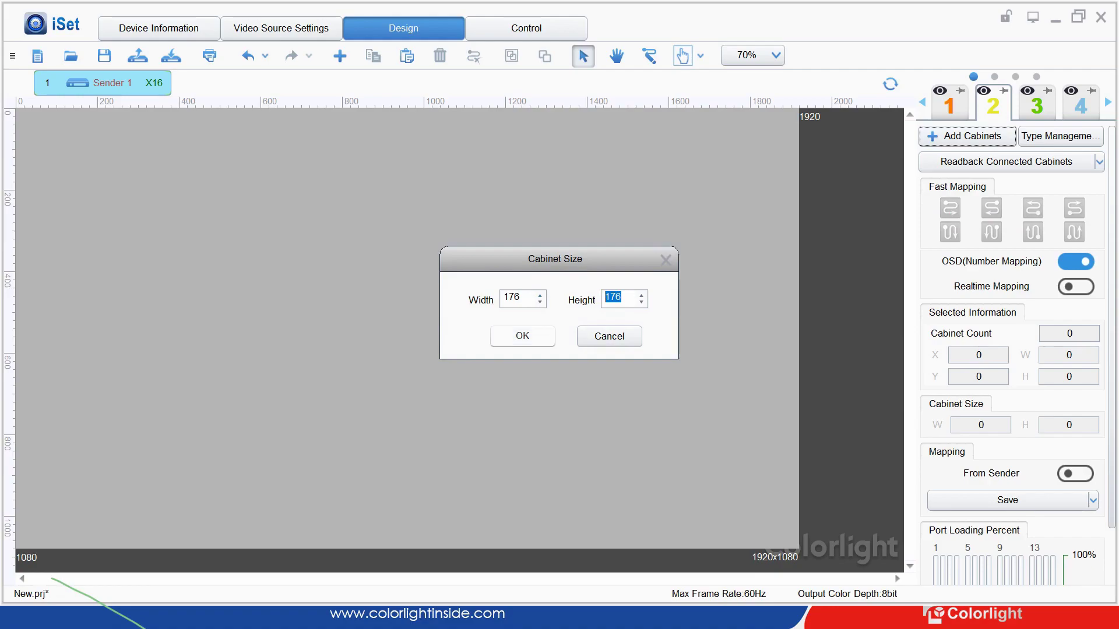
left_click(522, 336)
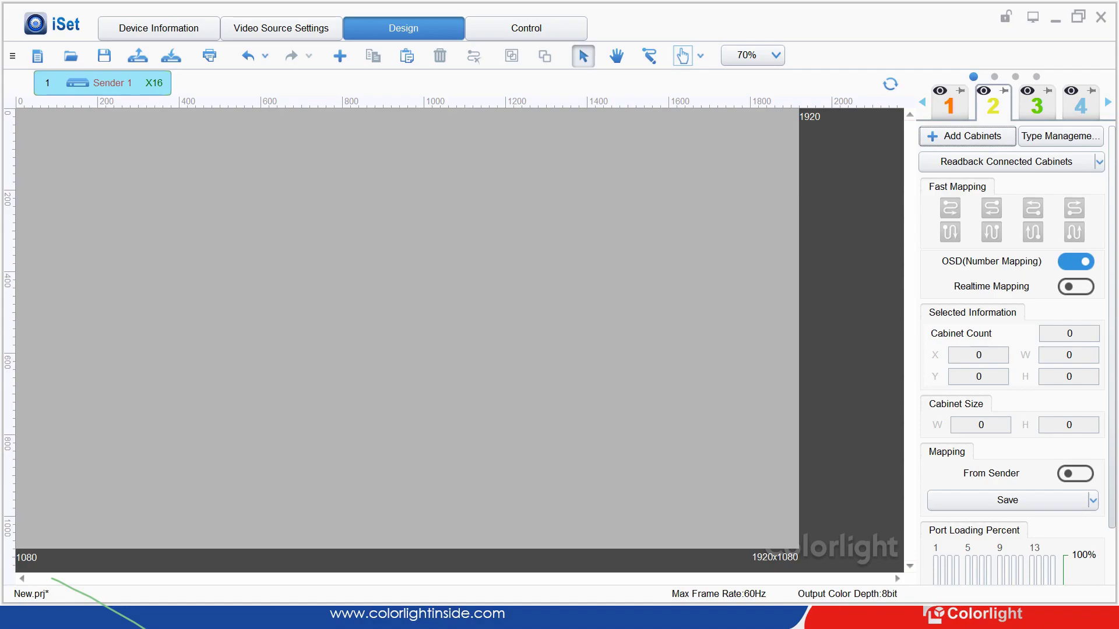
left_click_drag(262, 196, 52, 204)
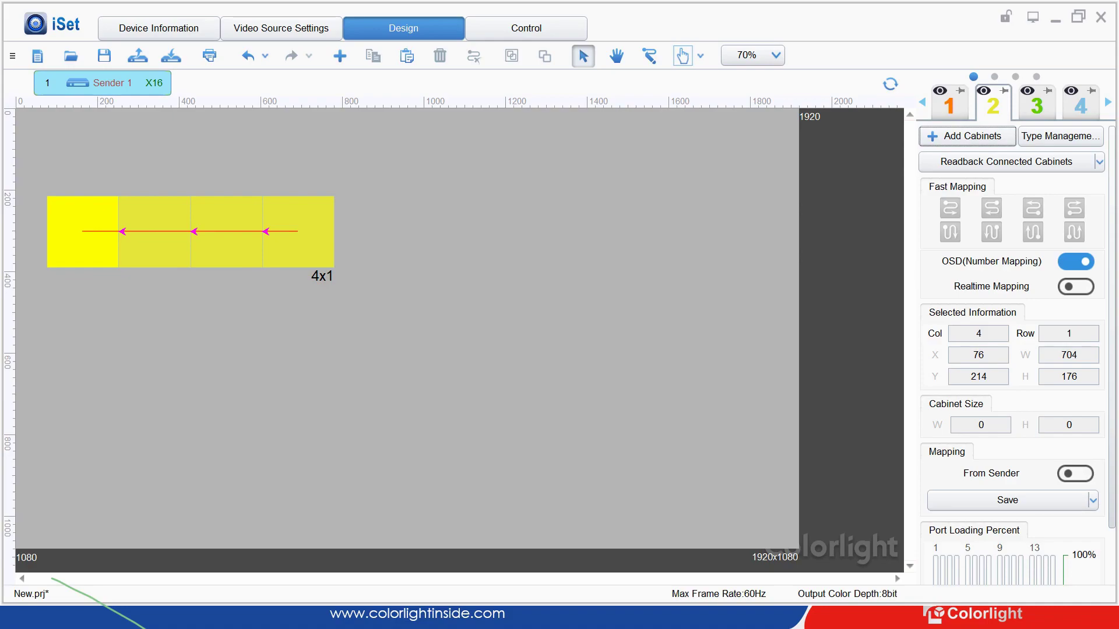
left_click_drag(52, 203, 82, 232)
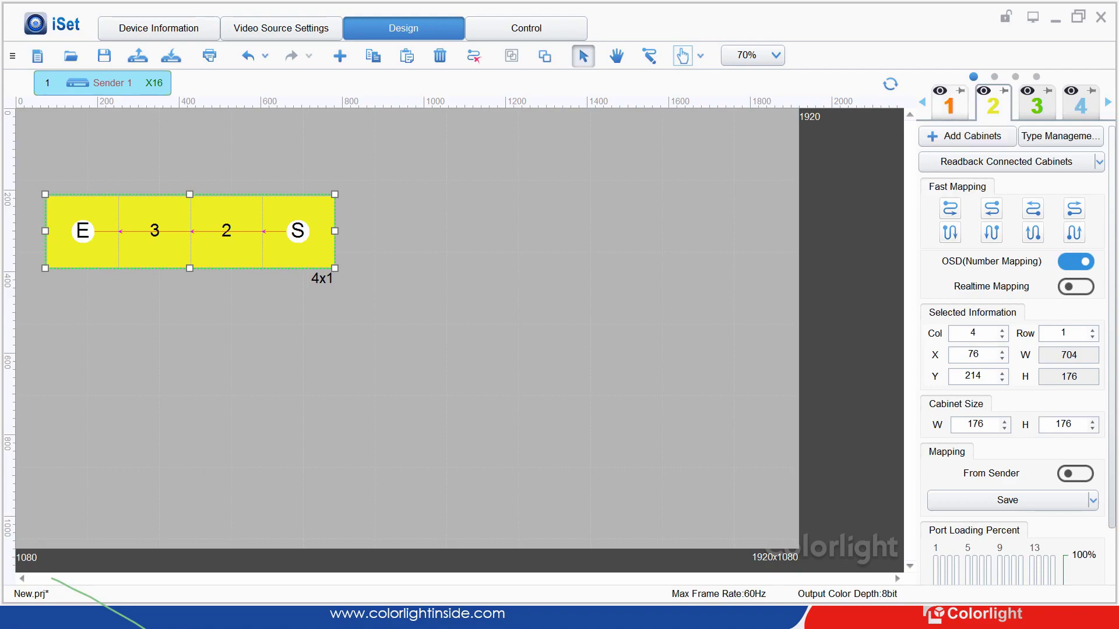
Step: Add a 4x1 row of custom 176 x 176 cabinets on port 1, mapped right to left, above the port 2 row
left_click(948, 104)
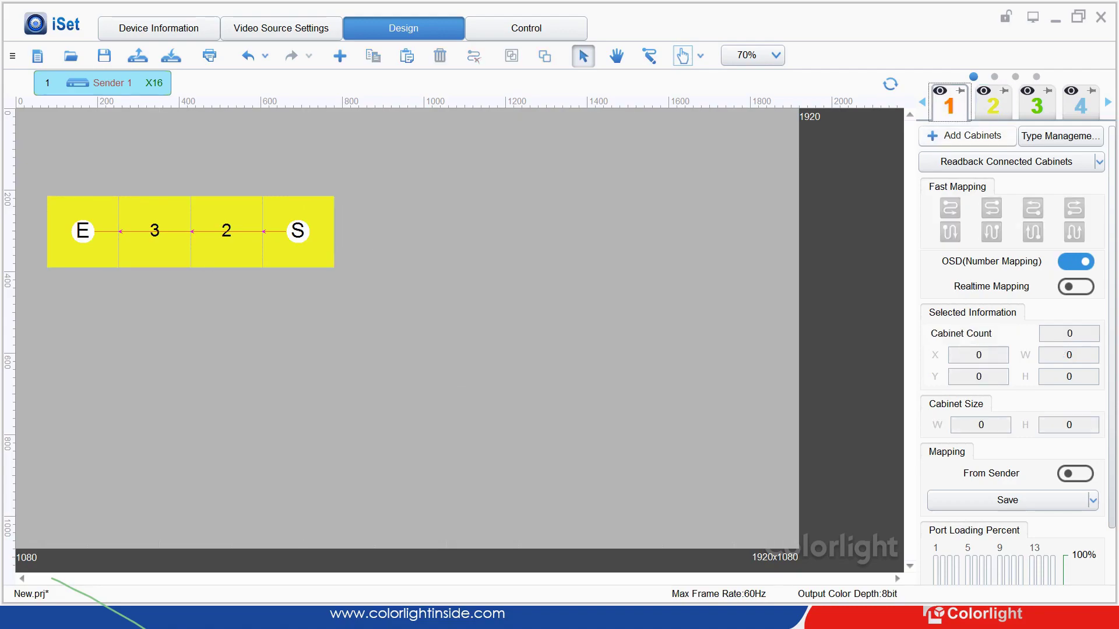
left_click(967, 136)
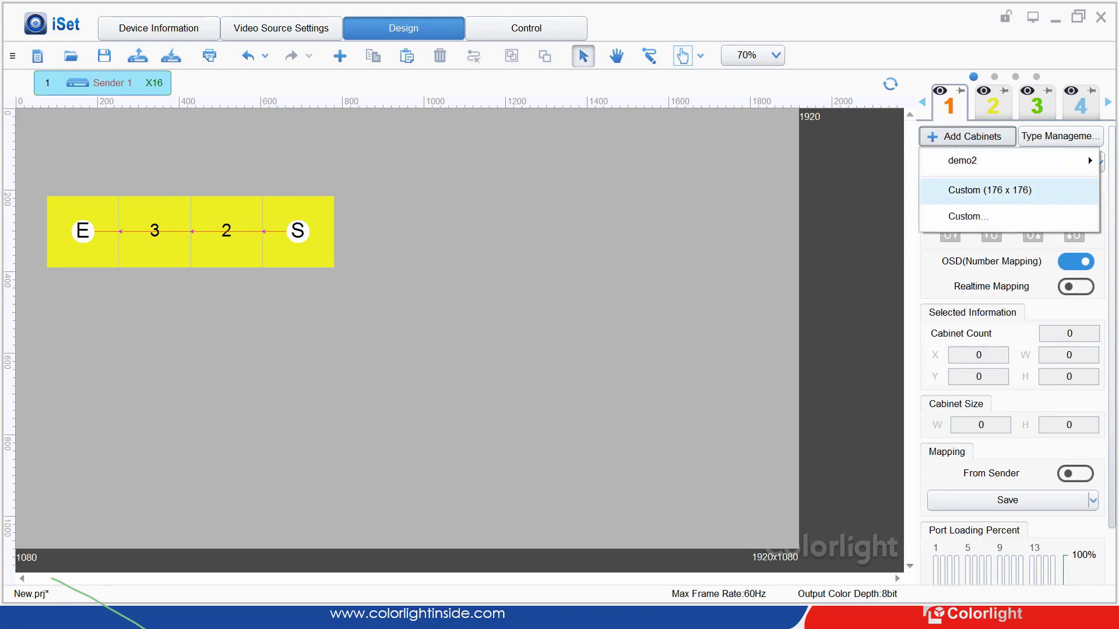
left_click(989, 190)
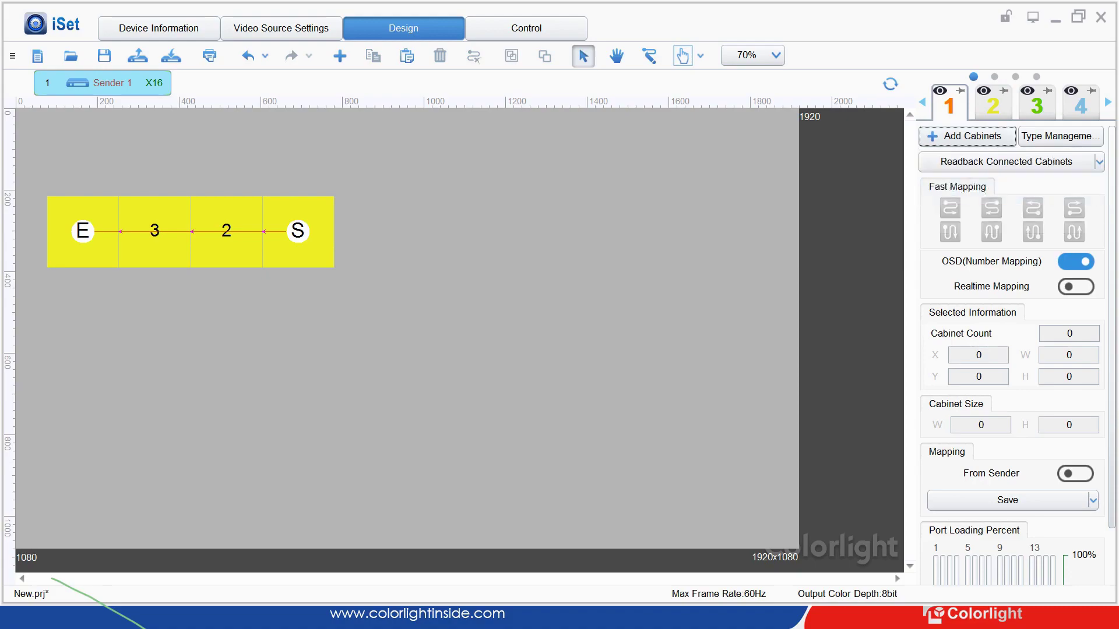
left_click_drag(297, 159, 83, 160)
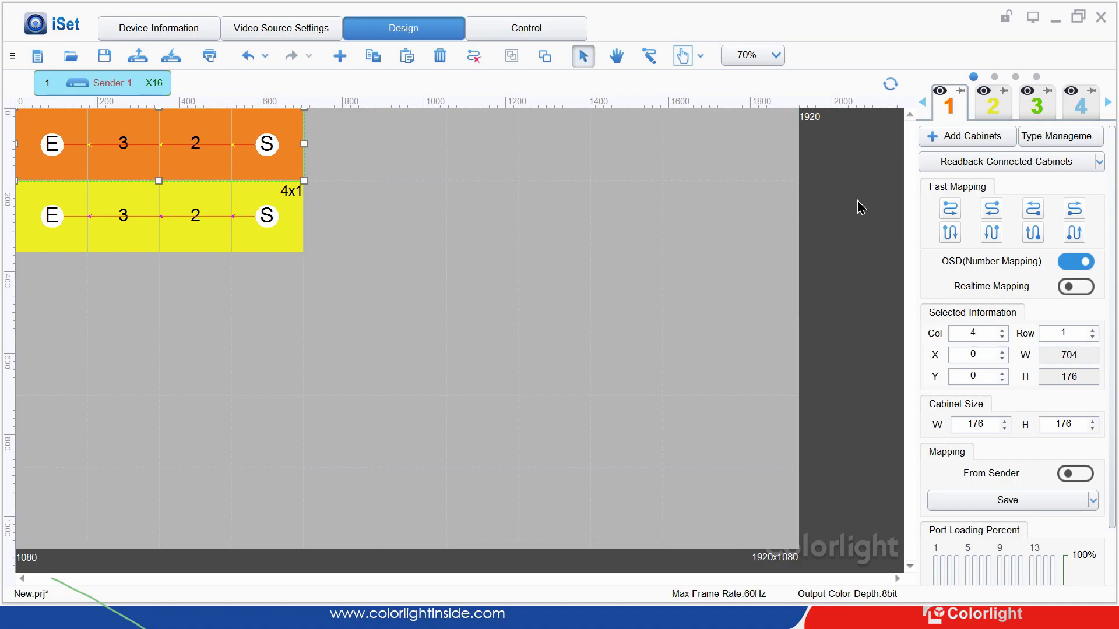
Step: Swap the two cabinet rows so port 2 sits at X 0, Y 0 and port 1 directly below at Y 176
left_click_drag(862, 210, 725, 378)
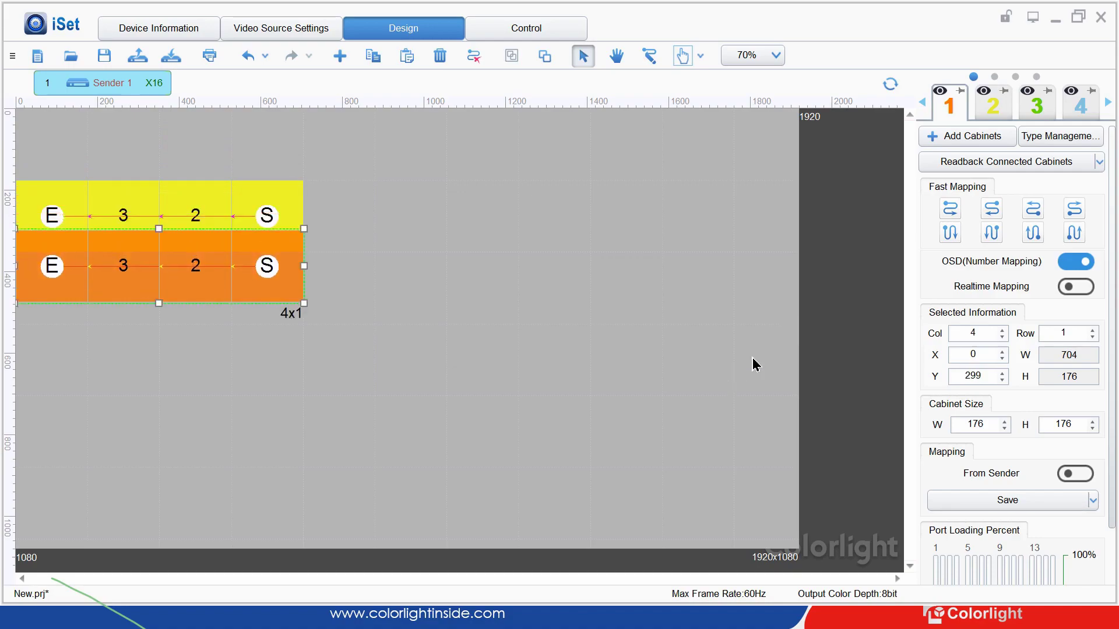
left_click(841, 293)
left_click_drag(844, 305, 810, 196)
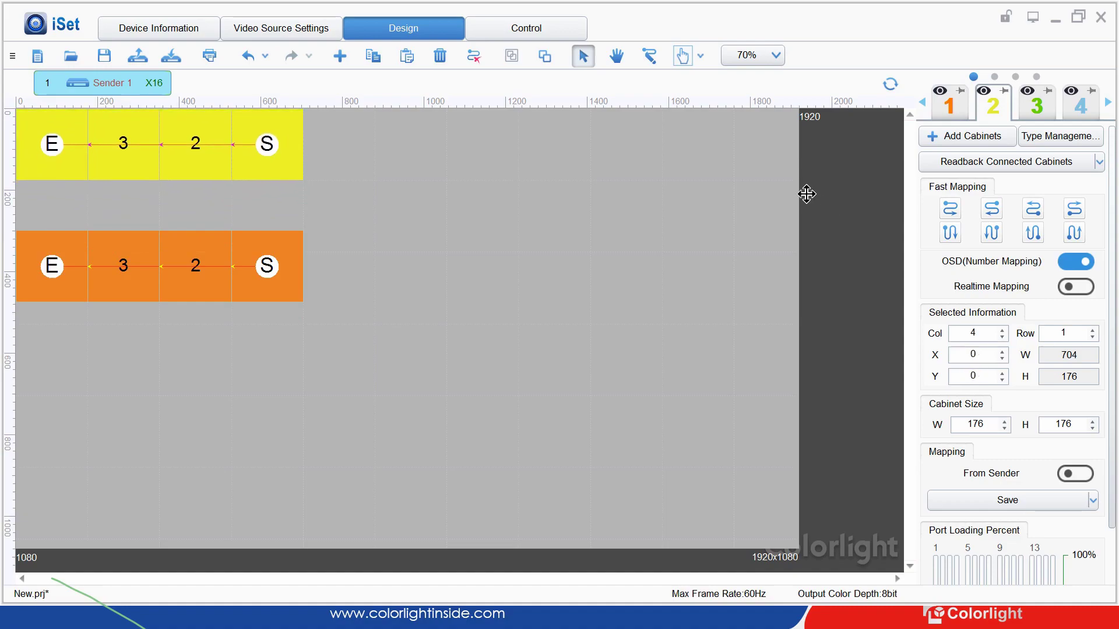
left_click_drag(793, 391, 764, 330)
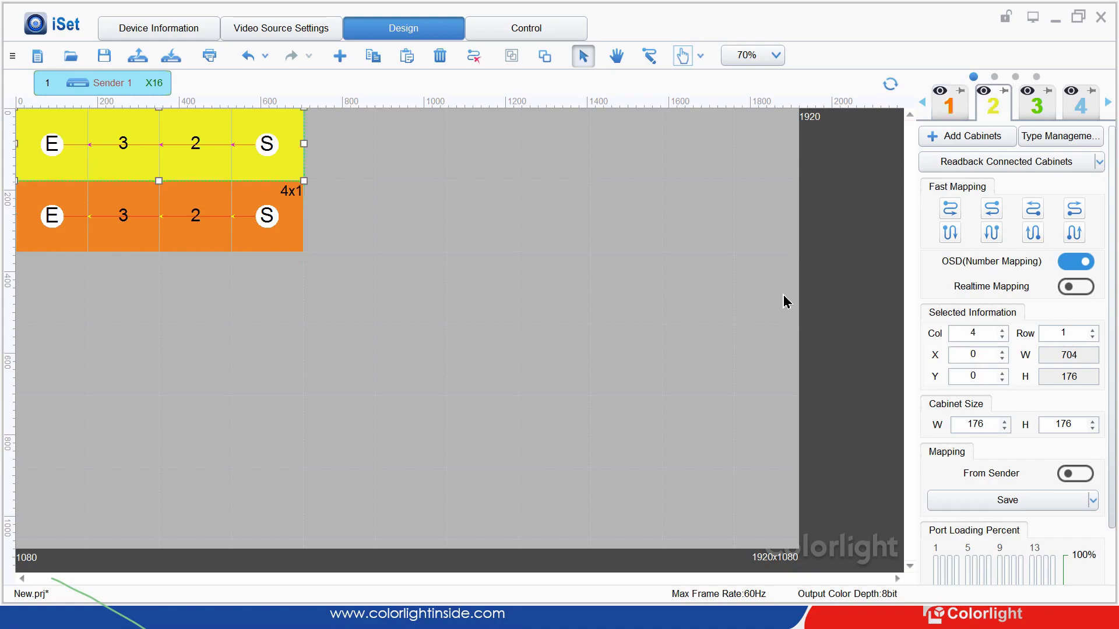
Step: Apply the left-to-right fast mapping pattern to the cabinet rows of port 2 and port 1
key("Tab")
left_click(950, 208)
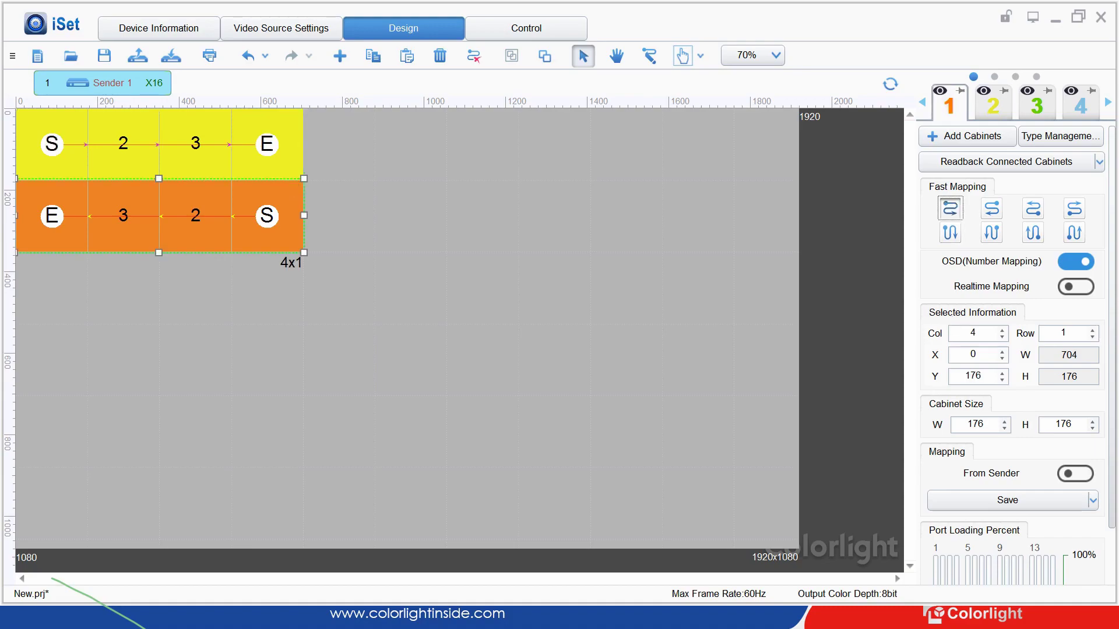
left_click(950, 208)
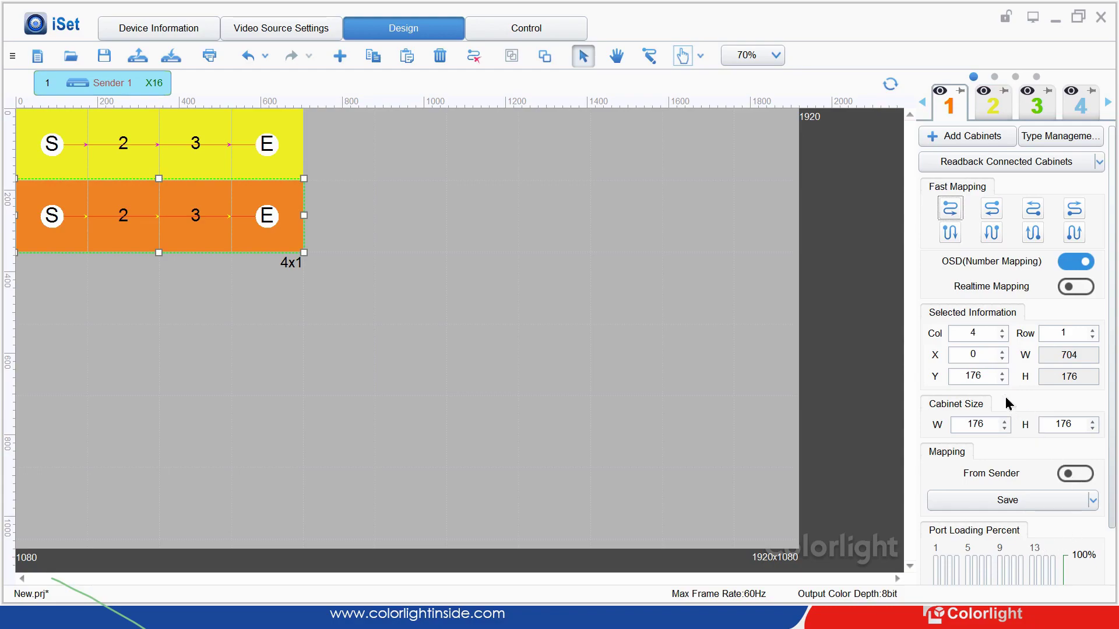
Step: Clear the mapping of the port 2 cabinet row and of the port 1 cabinet row
key("2")
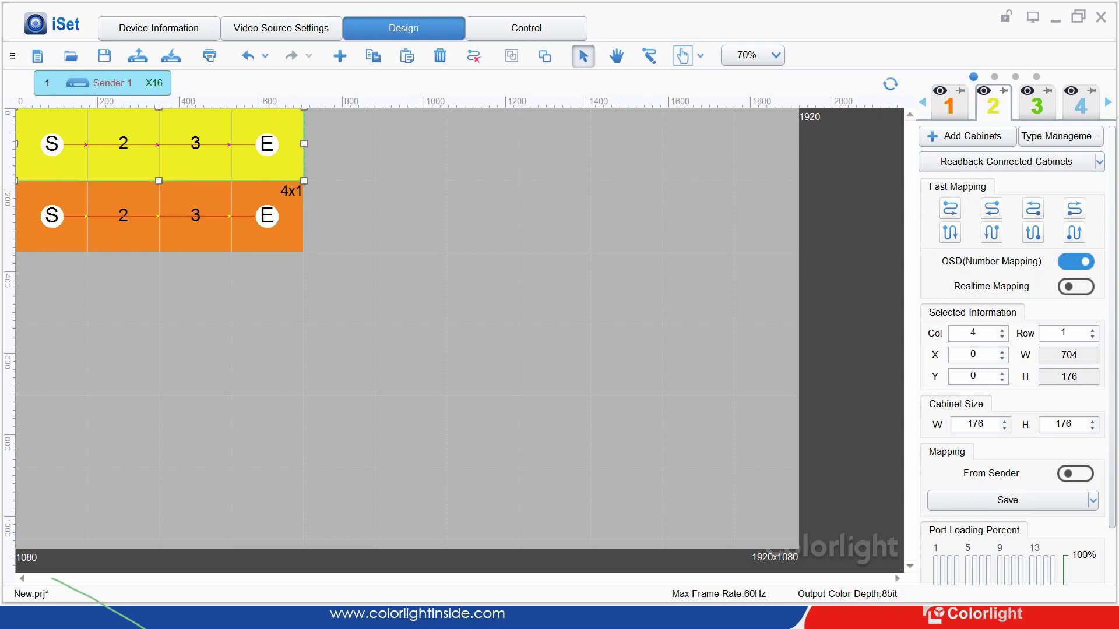
left_click(473, 56)
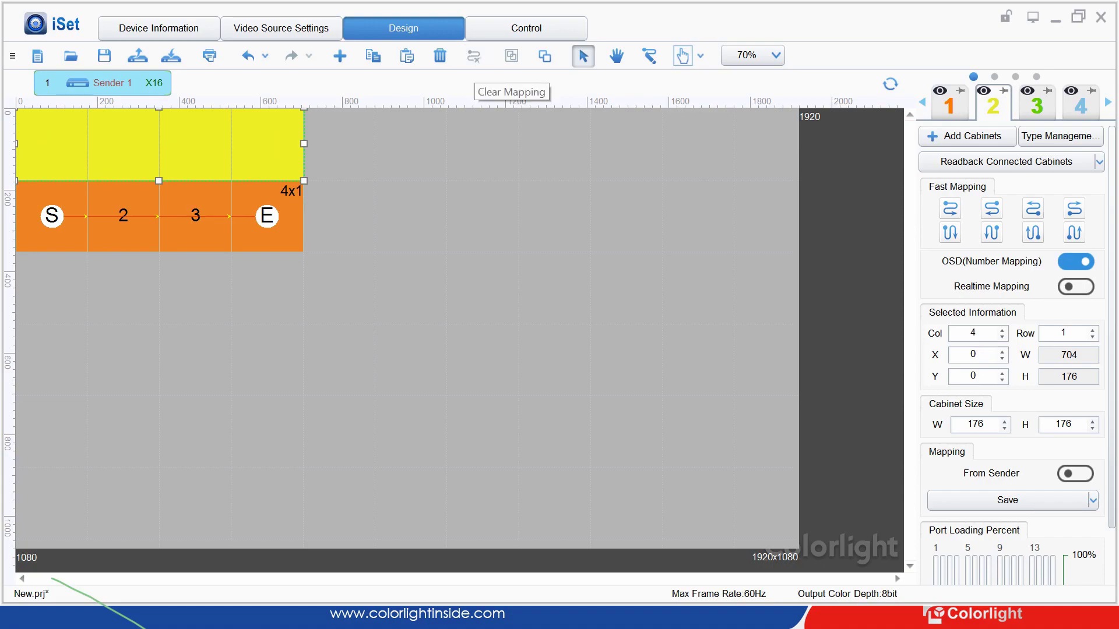
left_click(948, 107)
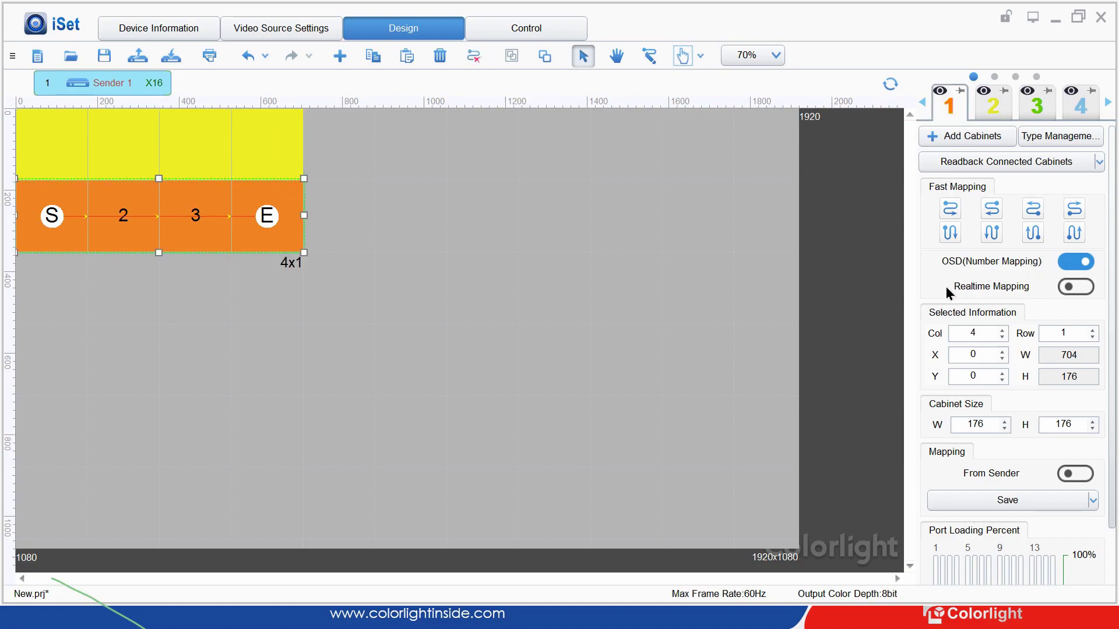
left_click(473, 56)
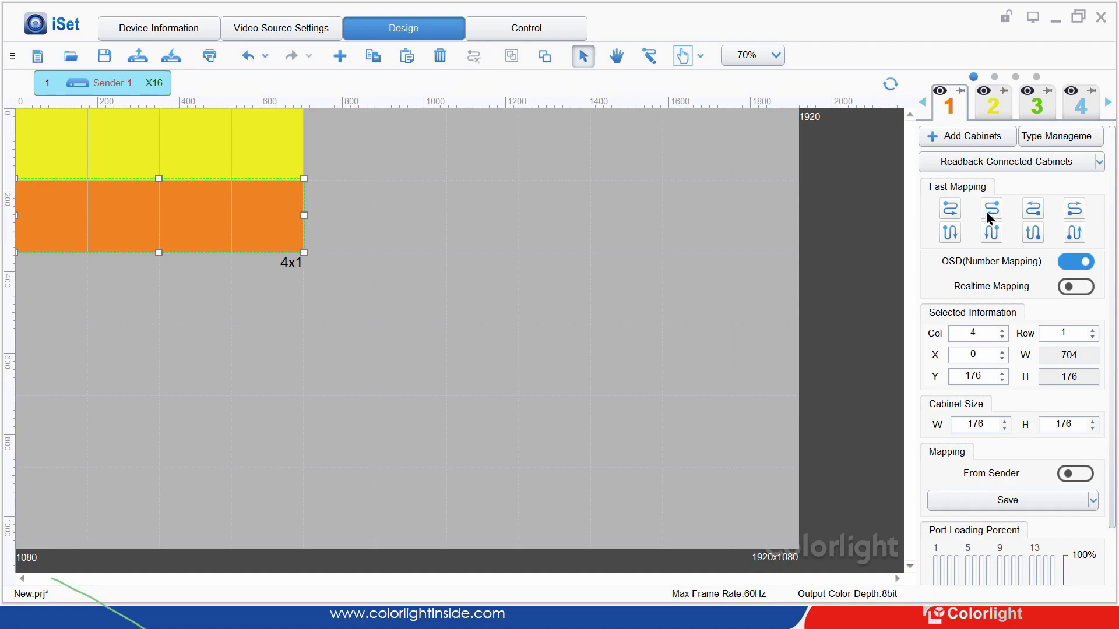
Step: Manually map the port 2 and port 1 cabinet rows from left to right, and leave the manual mapping tool
left_click(993, 107)
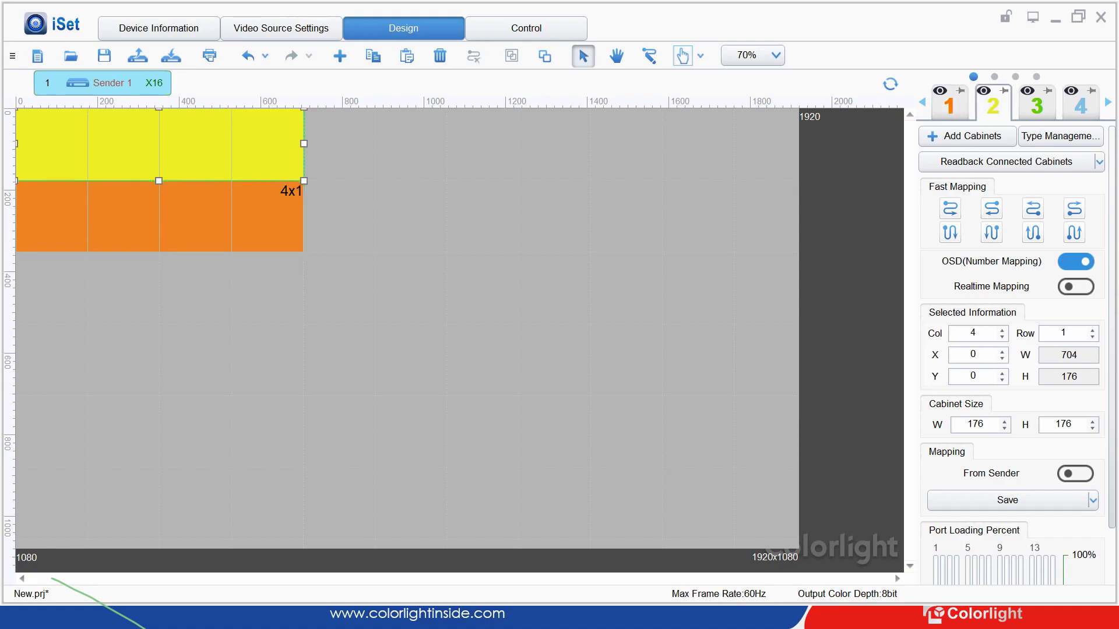
left_click(649, 56)
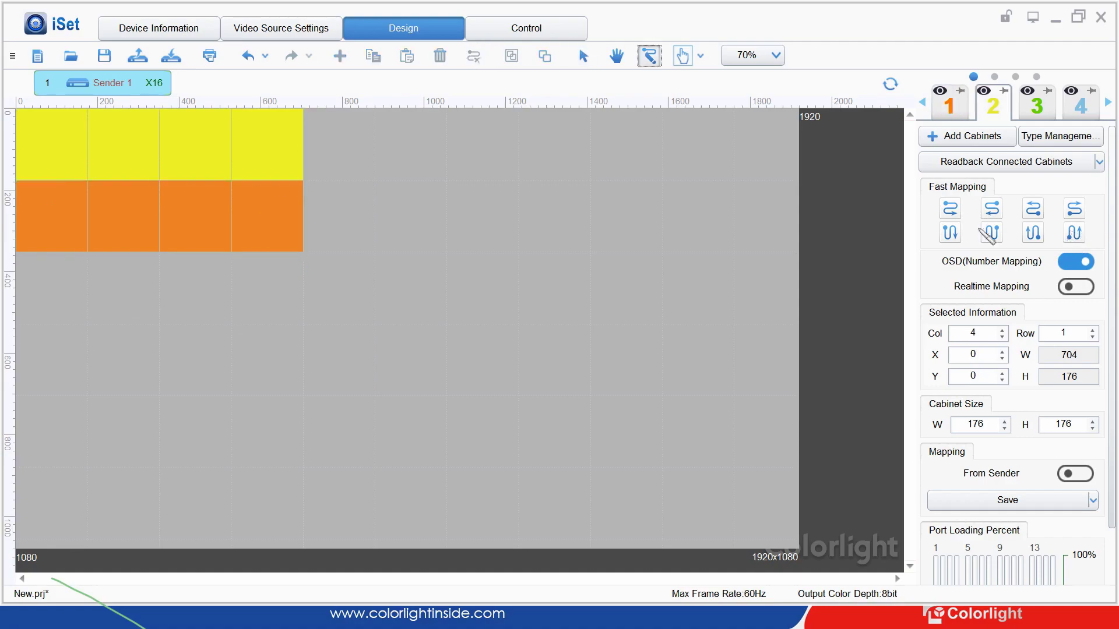
left_click(985, 232)
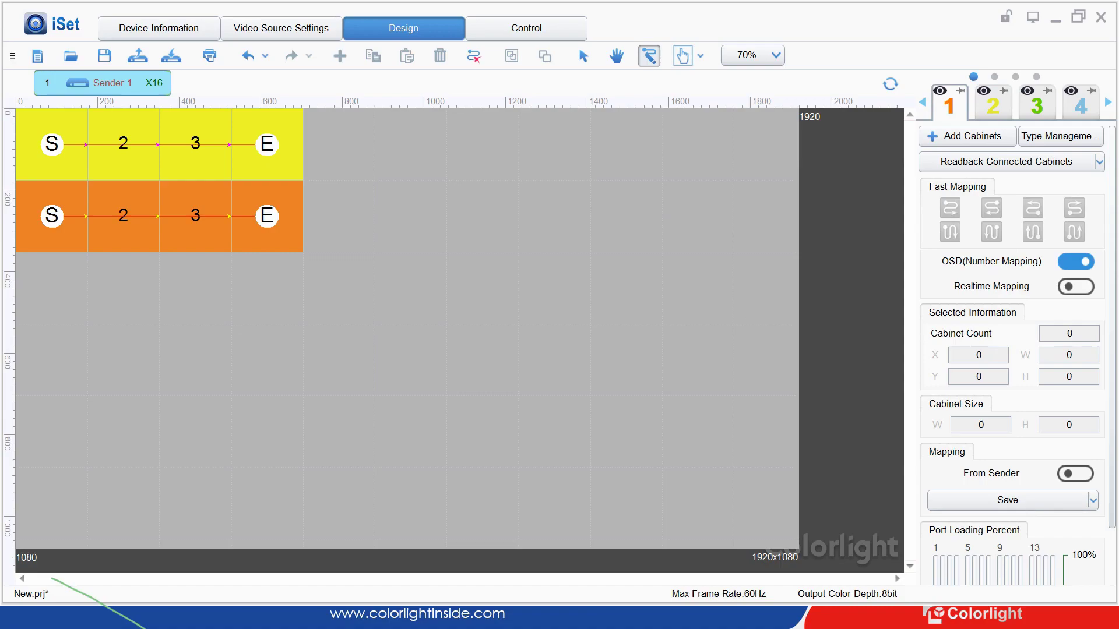
key("Escape")
Step: Try to import the cabinet type file 2020-4-15-035055.rcvbp into the demo type group, and leave type management
left_click(1059, 136)
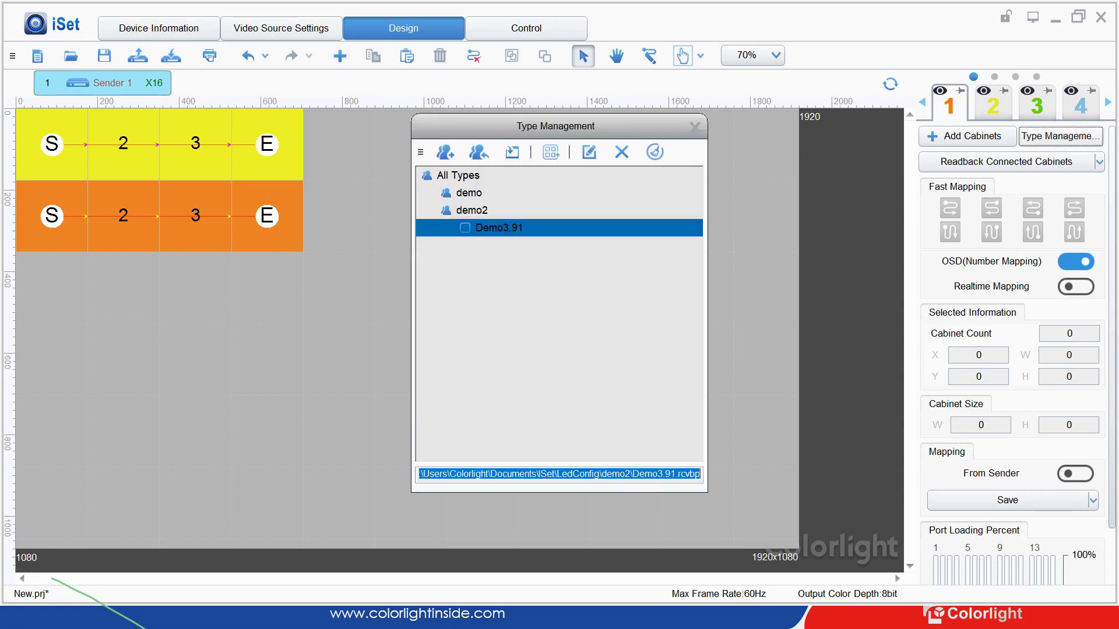
left_click(472, 210)
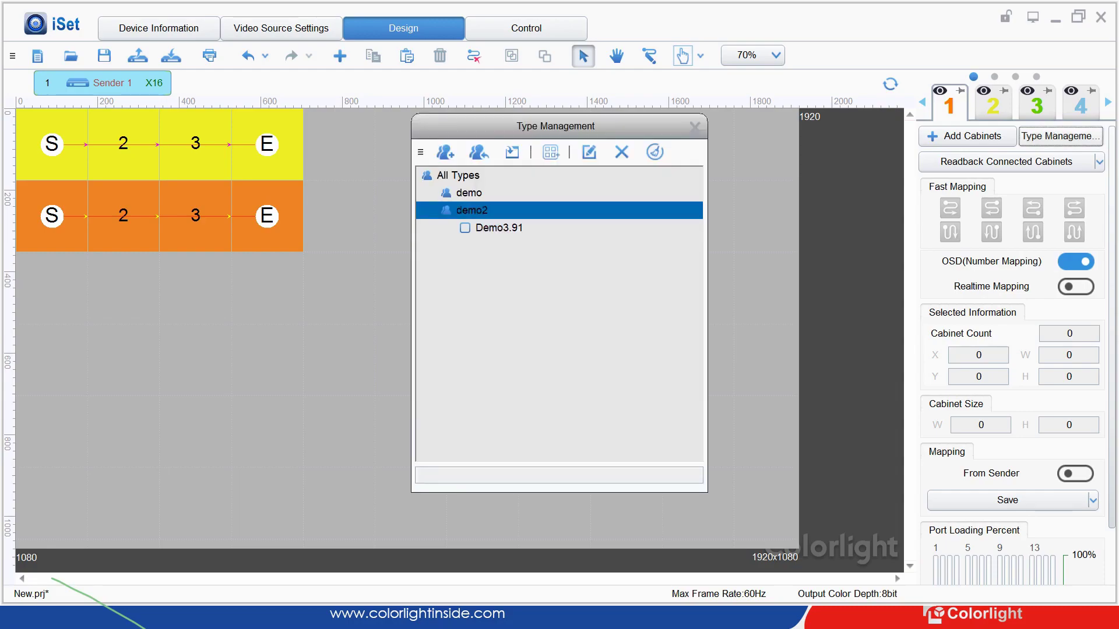
left_click(458, 174)
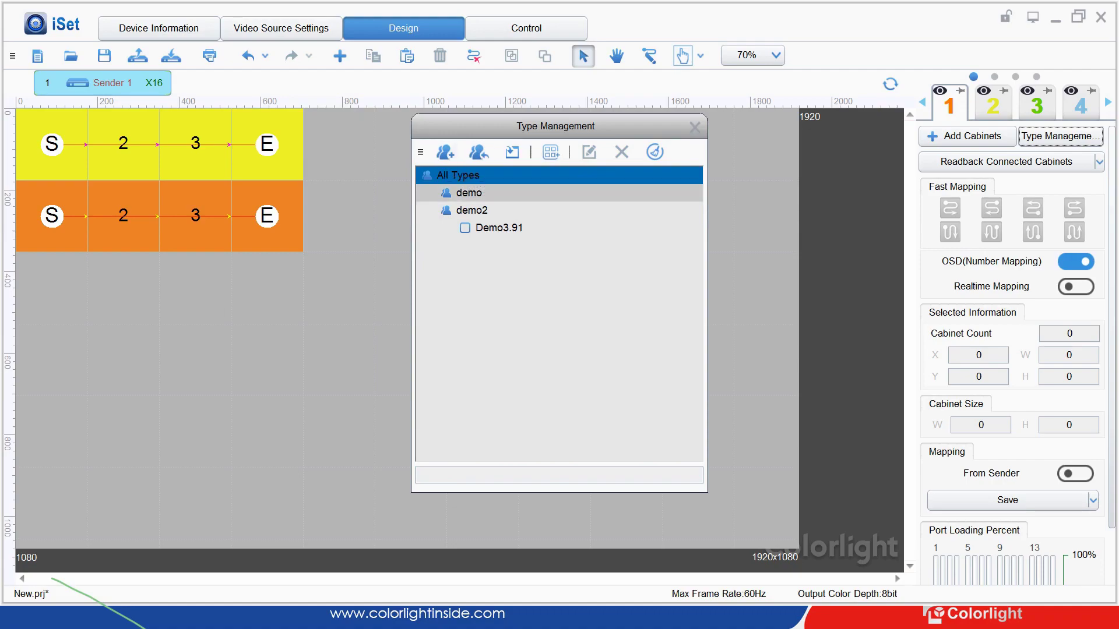
left_click(469, 192)
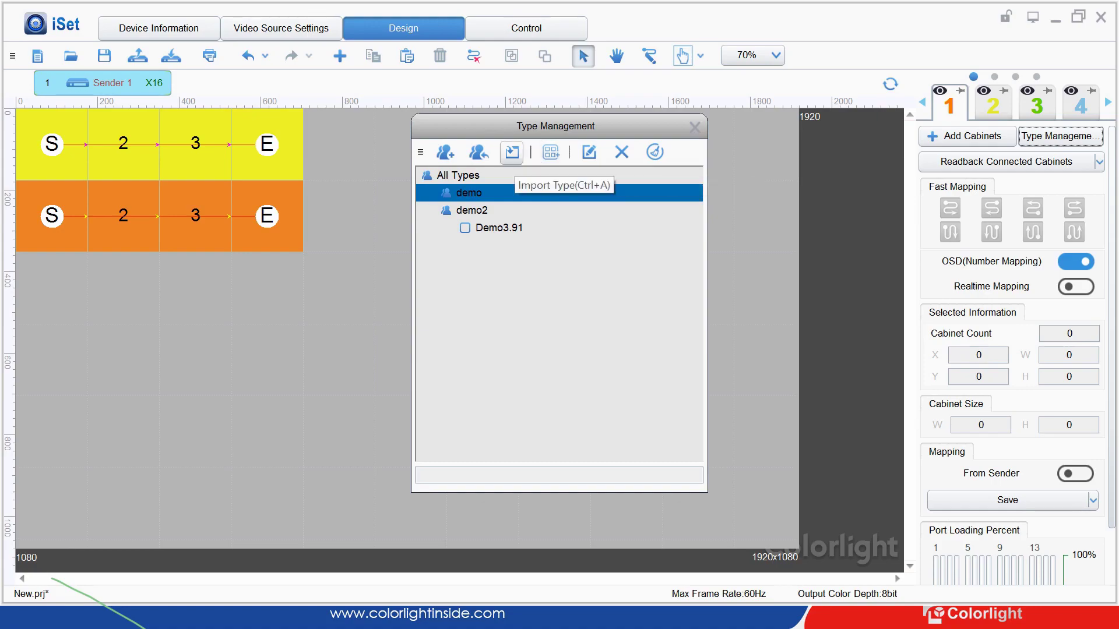
left_click(511, 152)
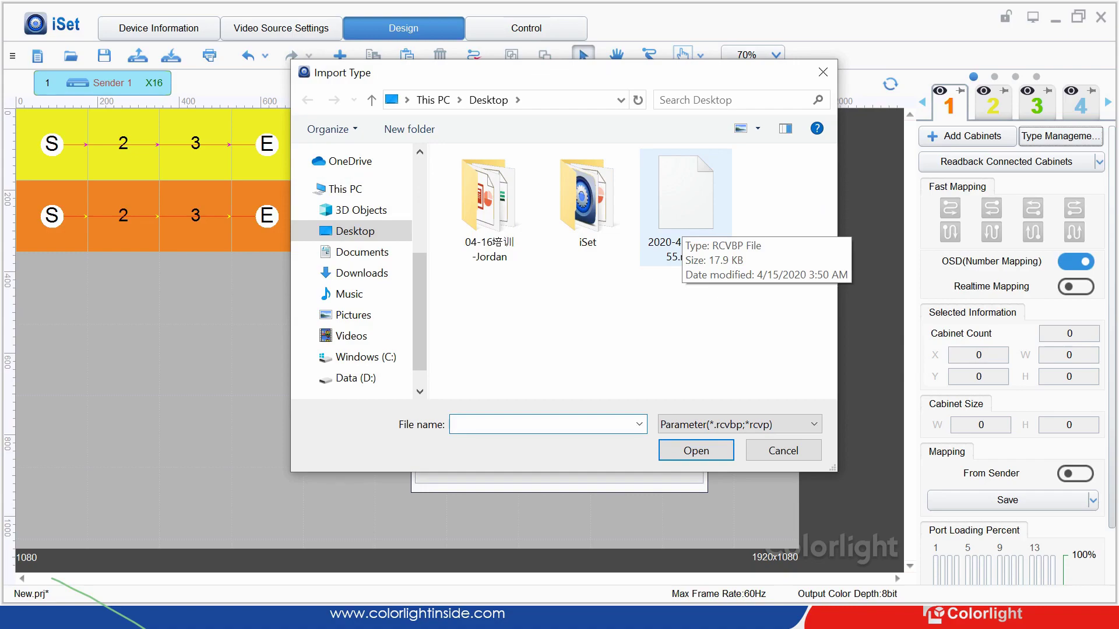
left_click(682, 222)
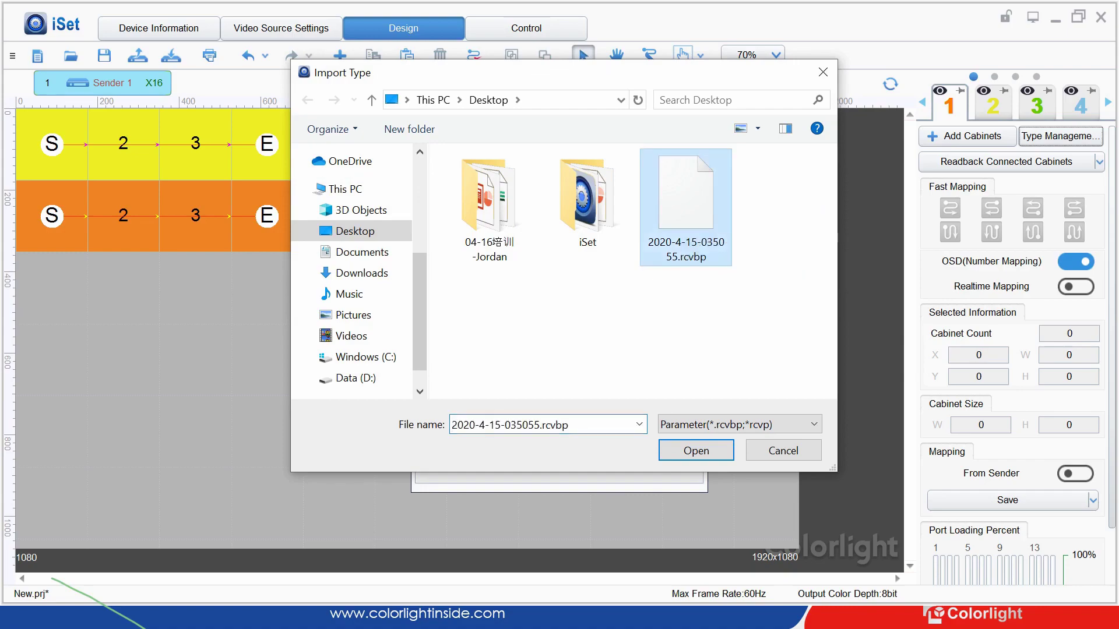
left_click(696, 451)
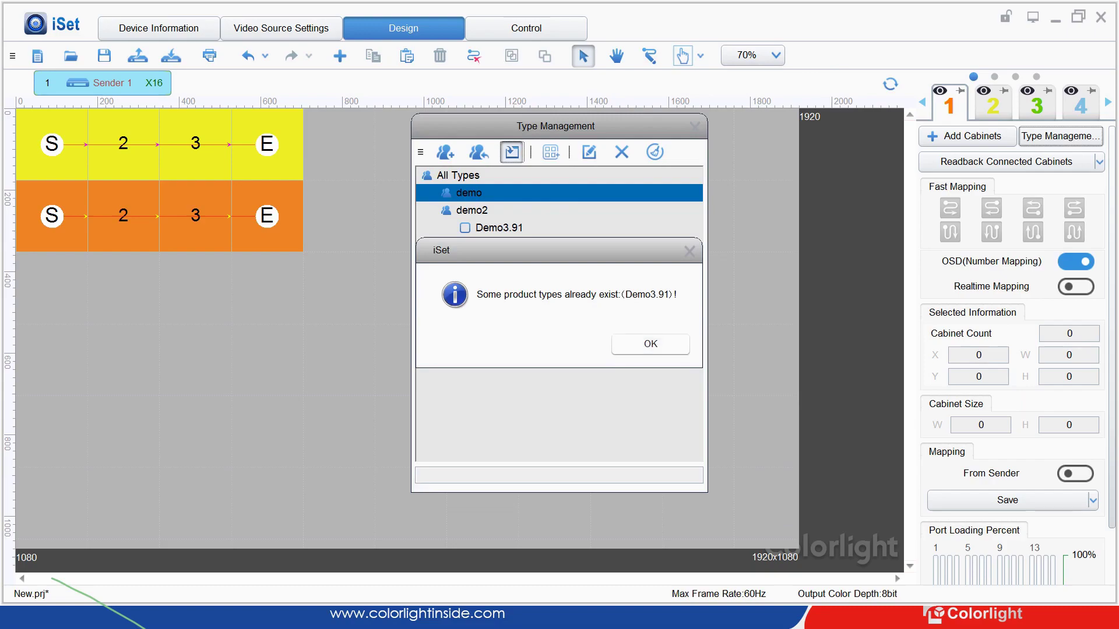
key("Return")
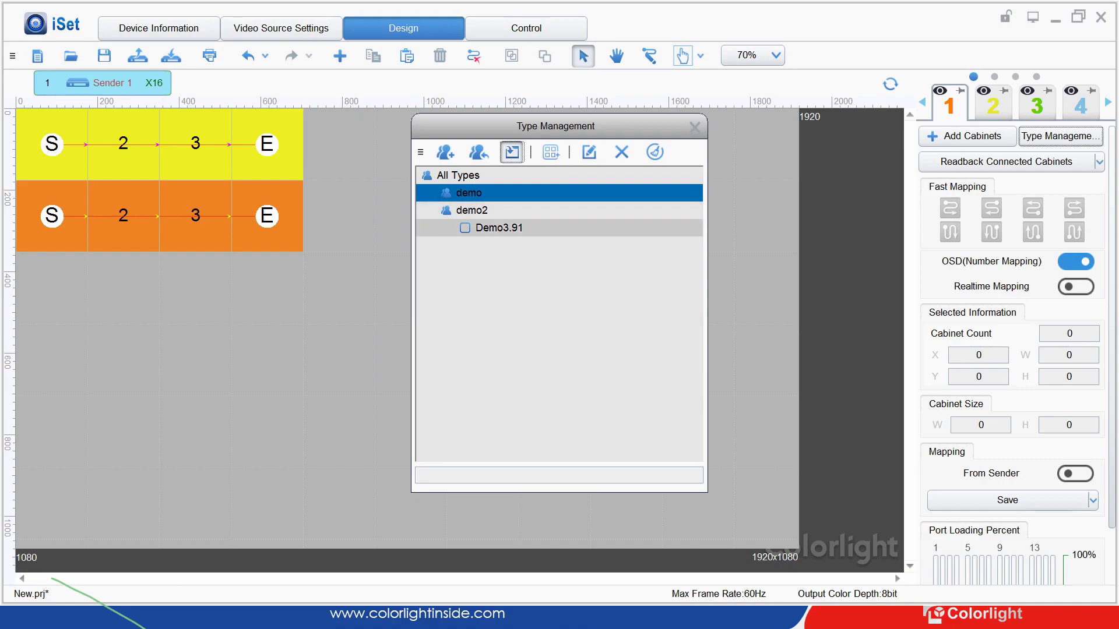
left_click(498, 227)
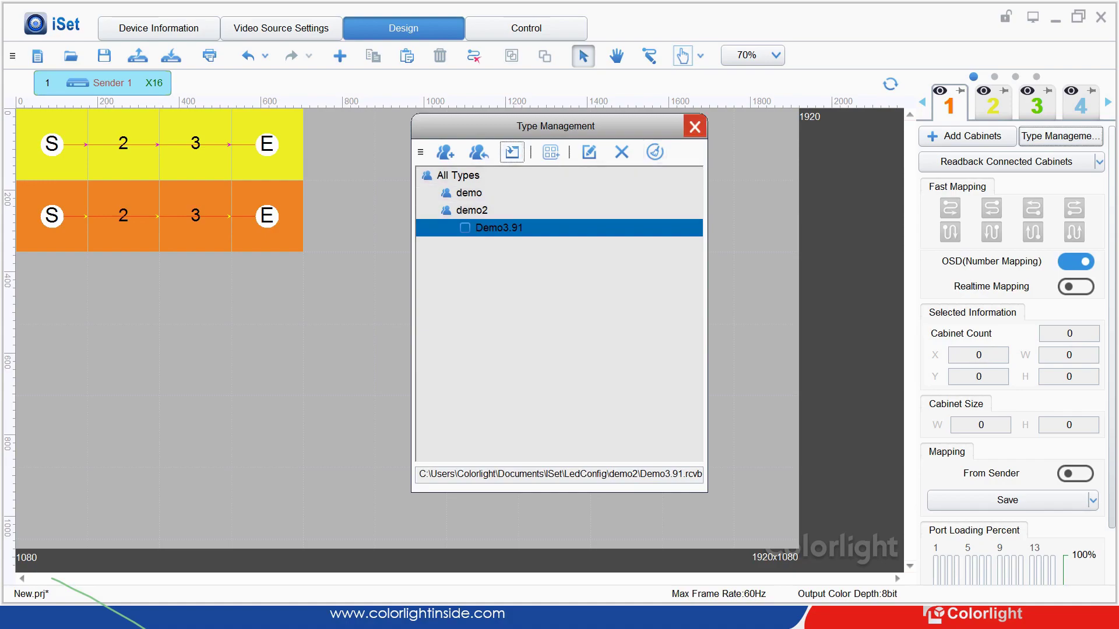
left_click(695, 126)
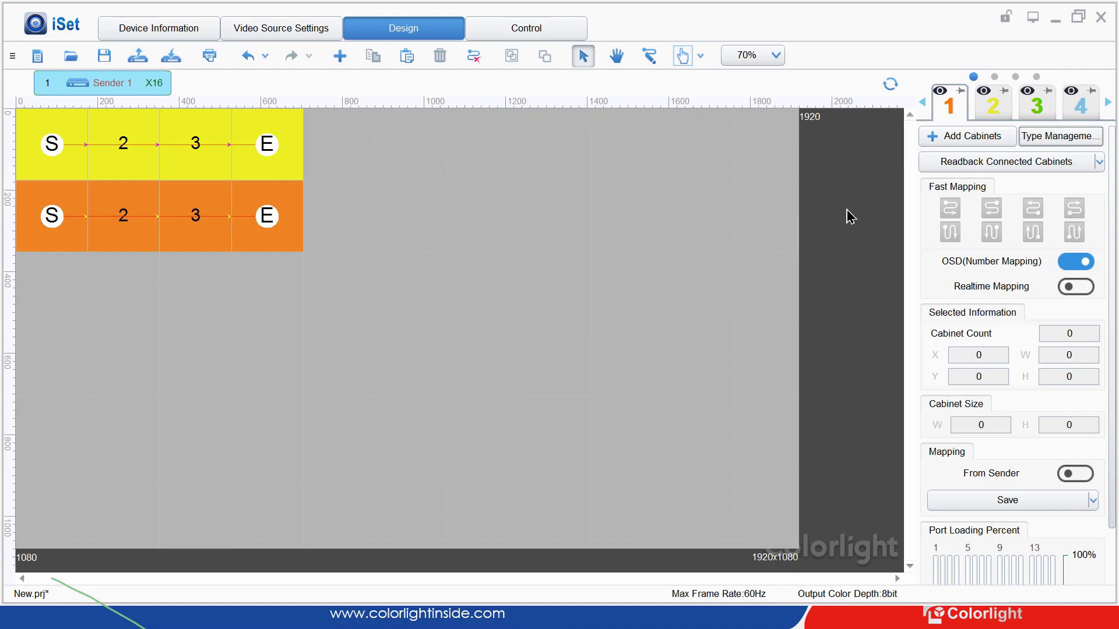
Step: Add a 5x2 block of Demo3.91 cabinets from the demo2 group to port 2, and move it to X 421, Y 352
left_click(993, 104)
left_click(972, 136)
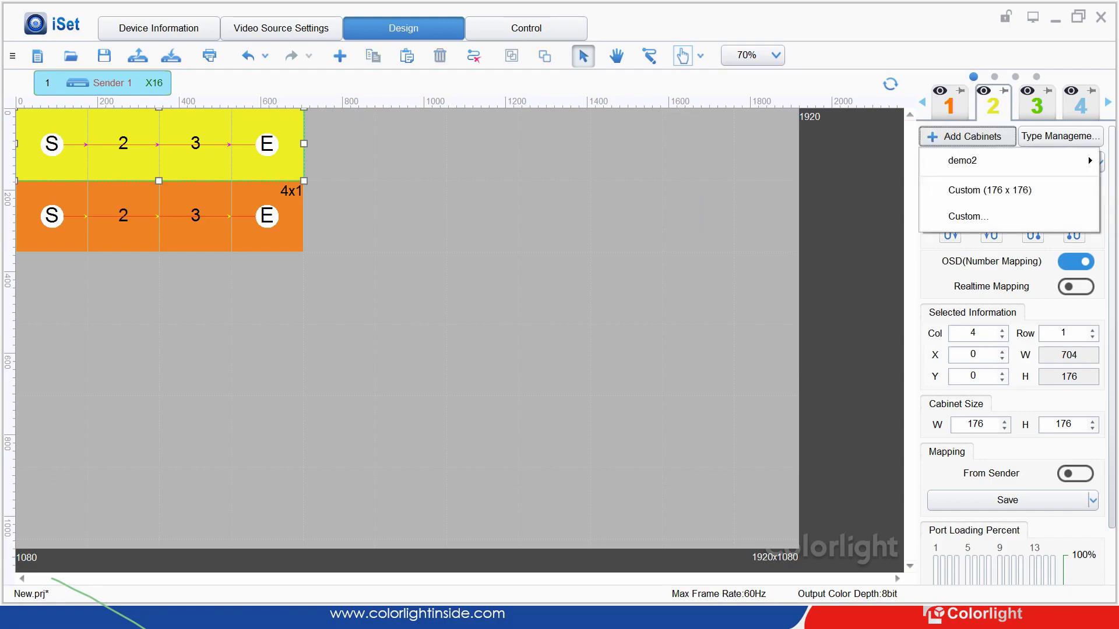
mouse_move(963, 160)
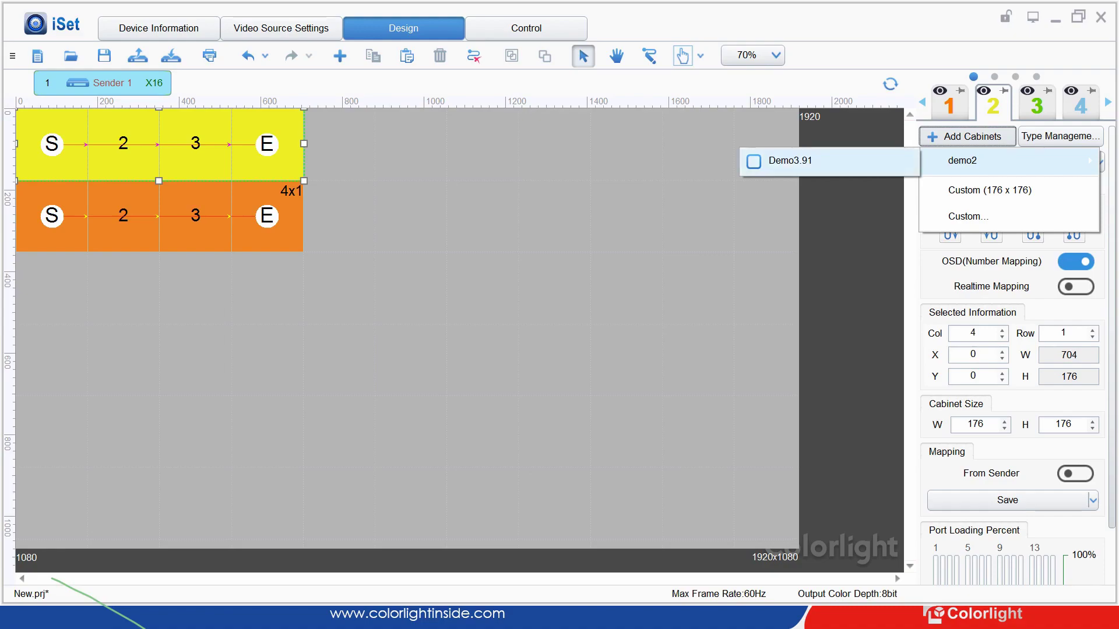
left_click(790, 161)
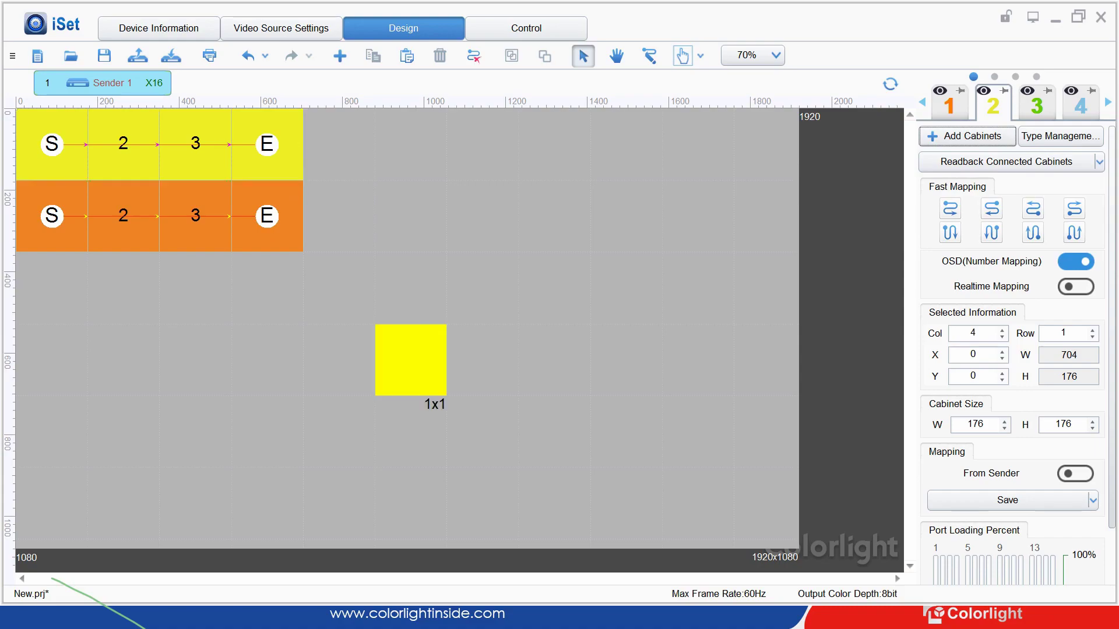
left_click(410, 359)
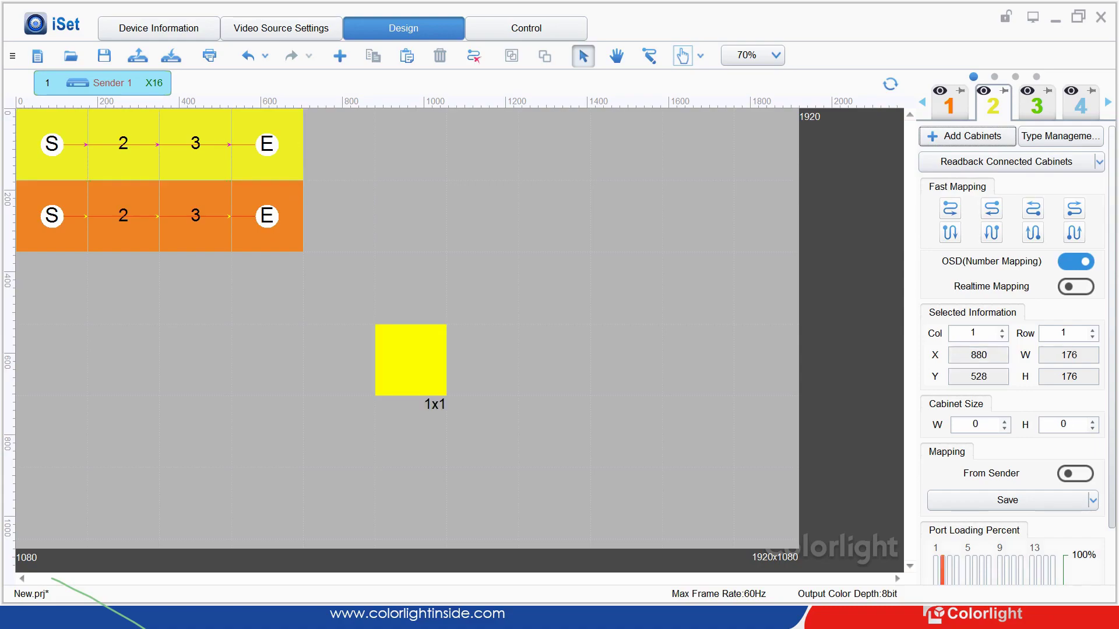
left_click_drag(411, 359, 123, 431)
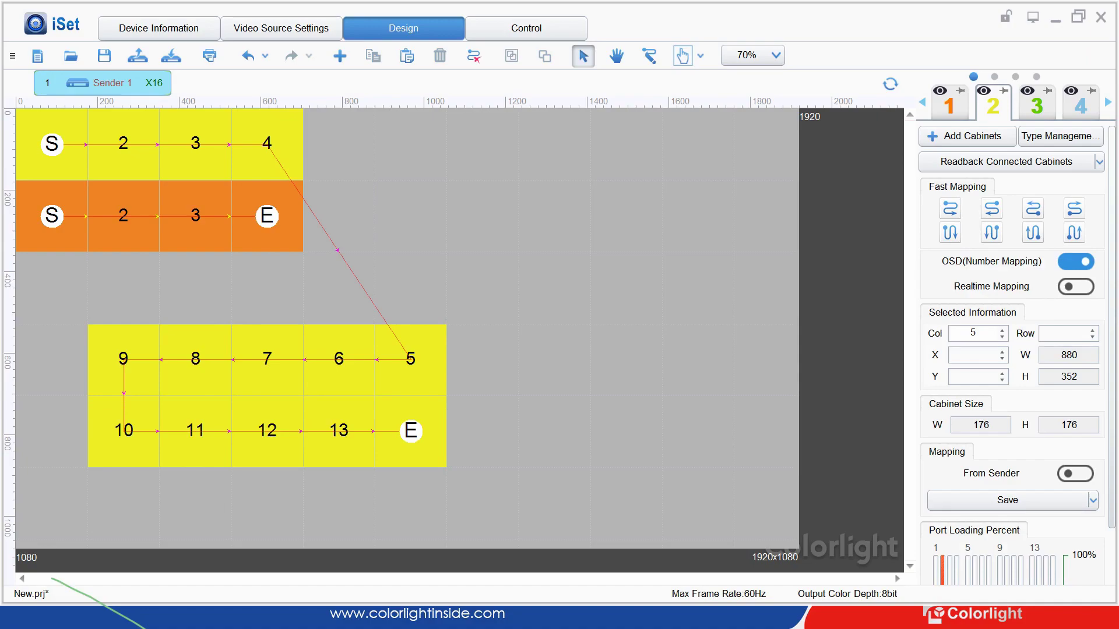
left_click_drag(123, 431, 222, 357)
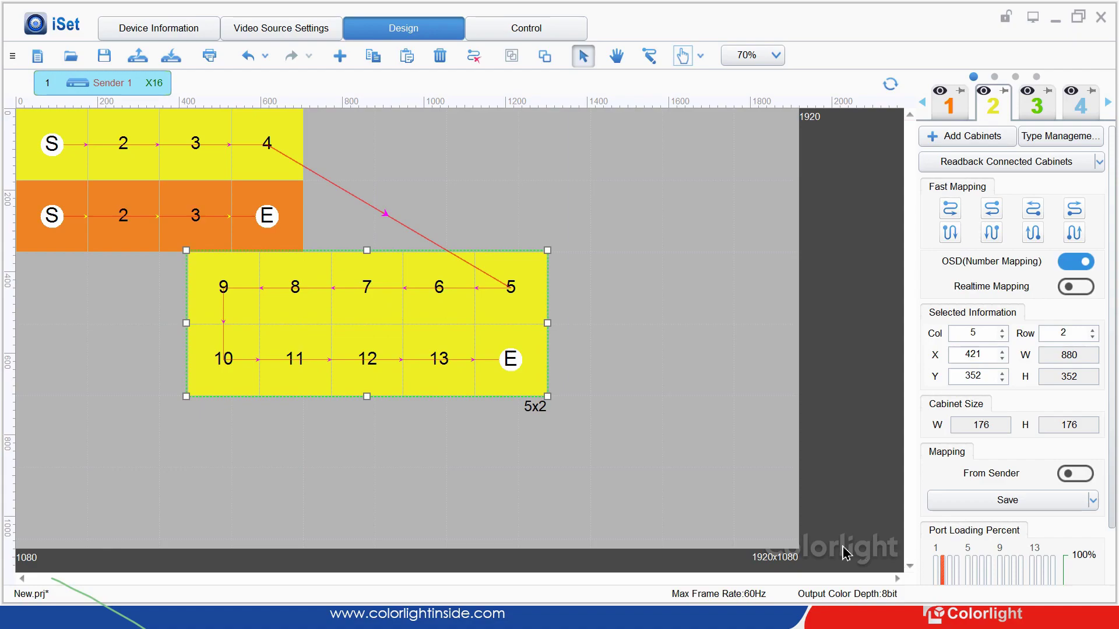
Step: Try to save the cabinet parameter configurations for all cabinets of Sender 1
right_click(400, 170)
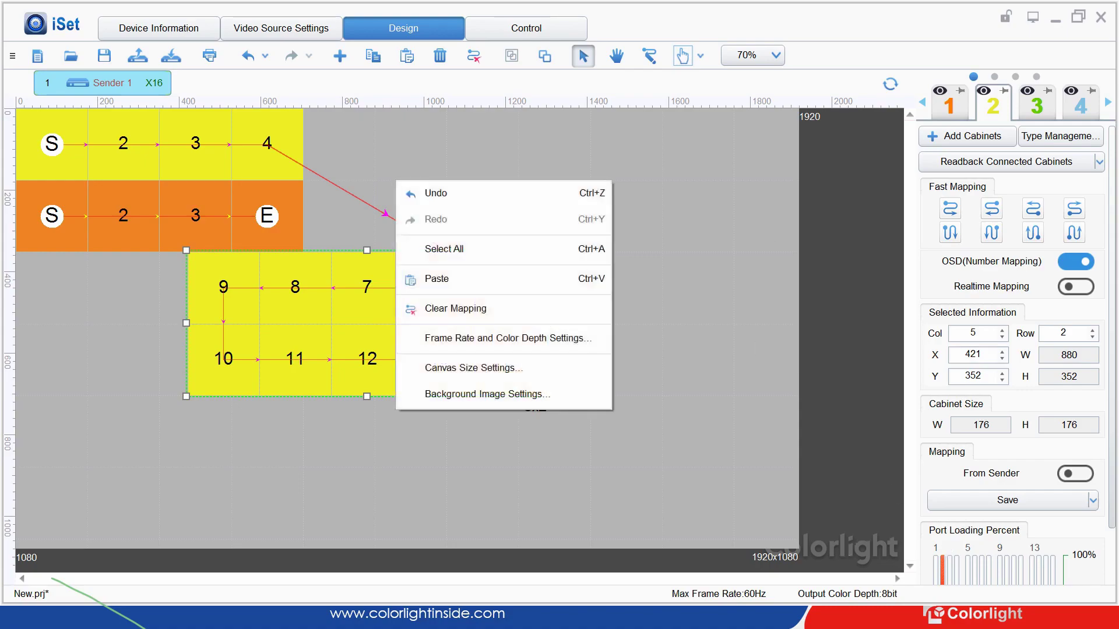
right_click(313, 322)
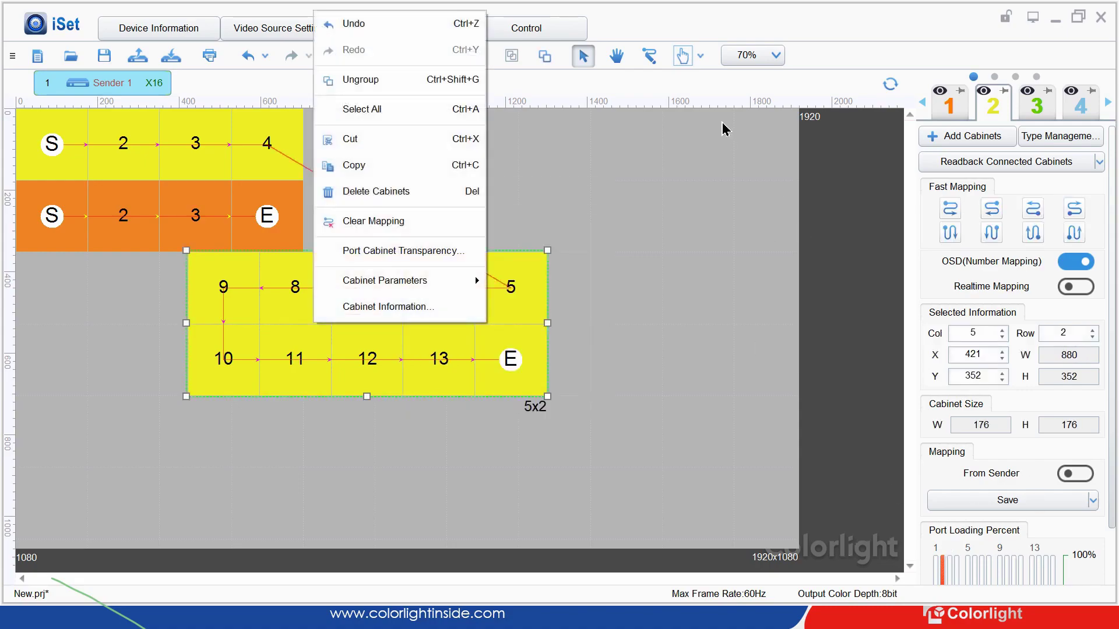
right_click(109, 82)
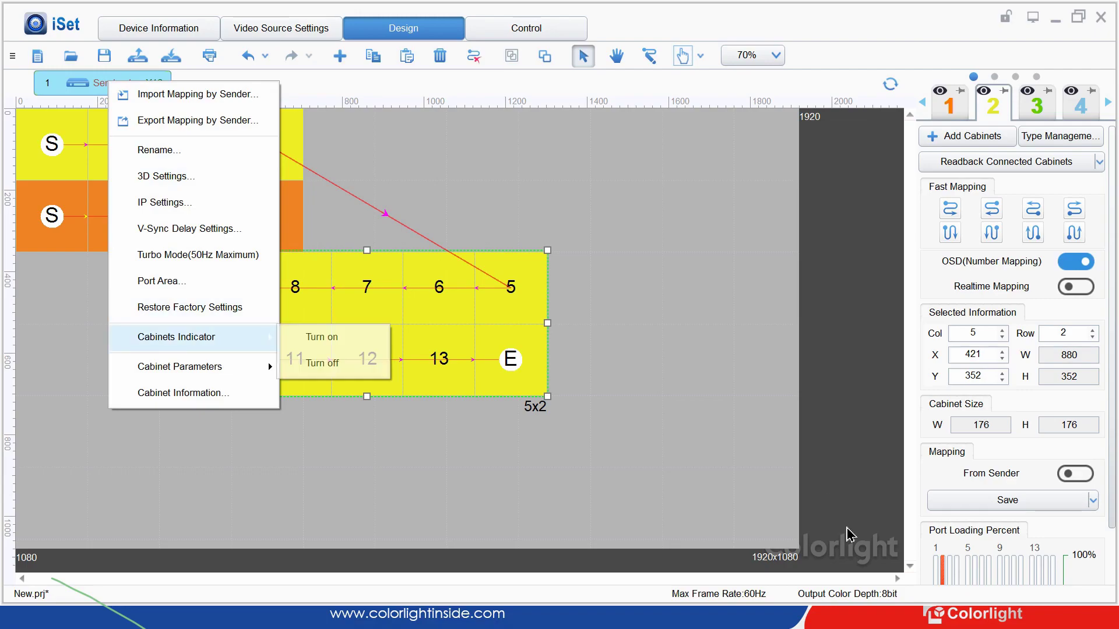
mouse_move(186, 367)
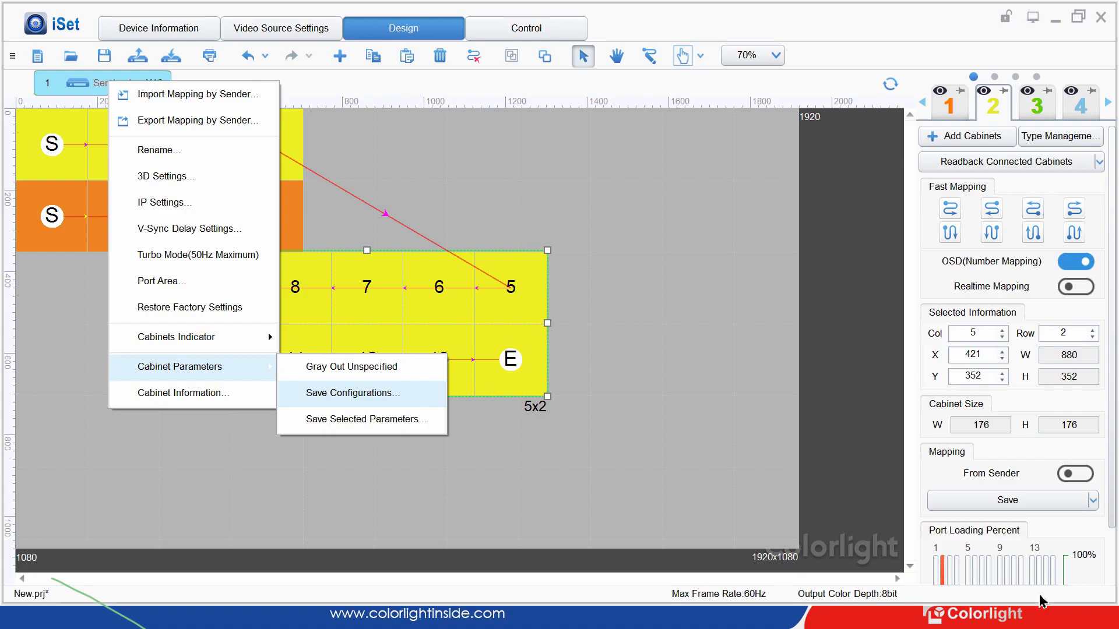
left_click(352, 392)
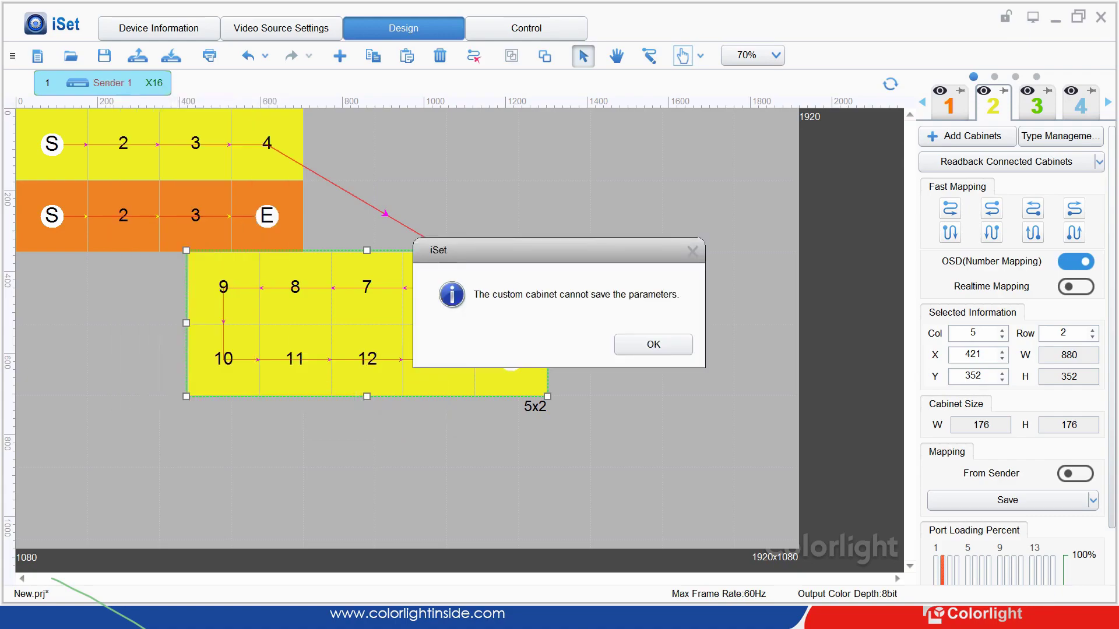
left_click(653, 344)
Step: Save the gamma parameter for the Demo3.91 cabinet type from the selected 5x2 block
right_click(504, 347)
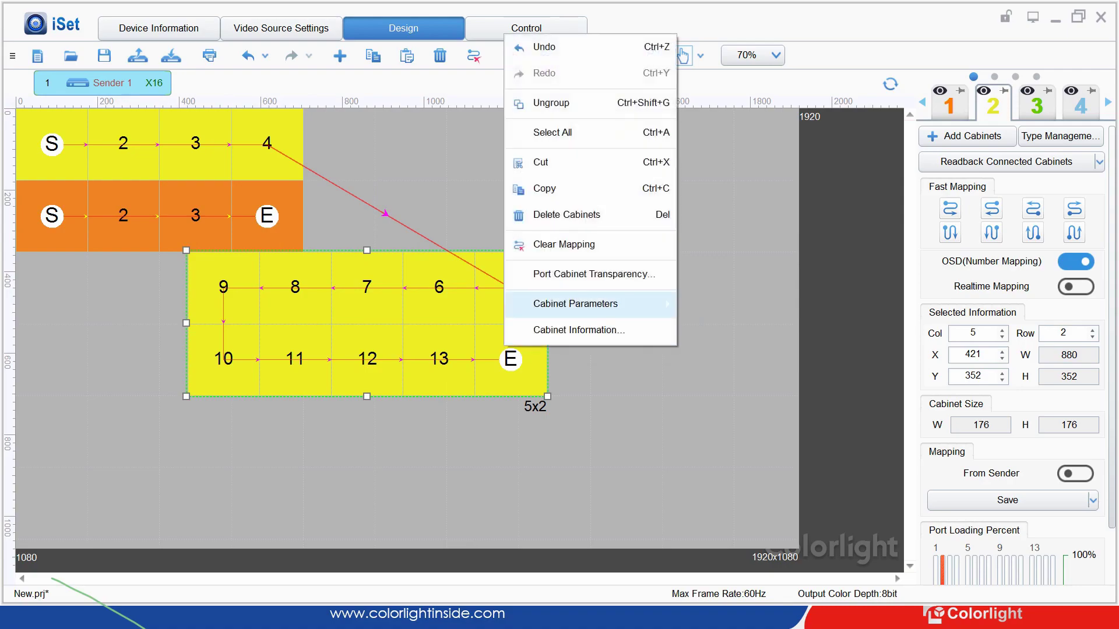
mouse_move(583, 304)
left_click(750, 383)
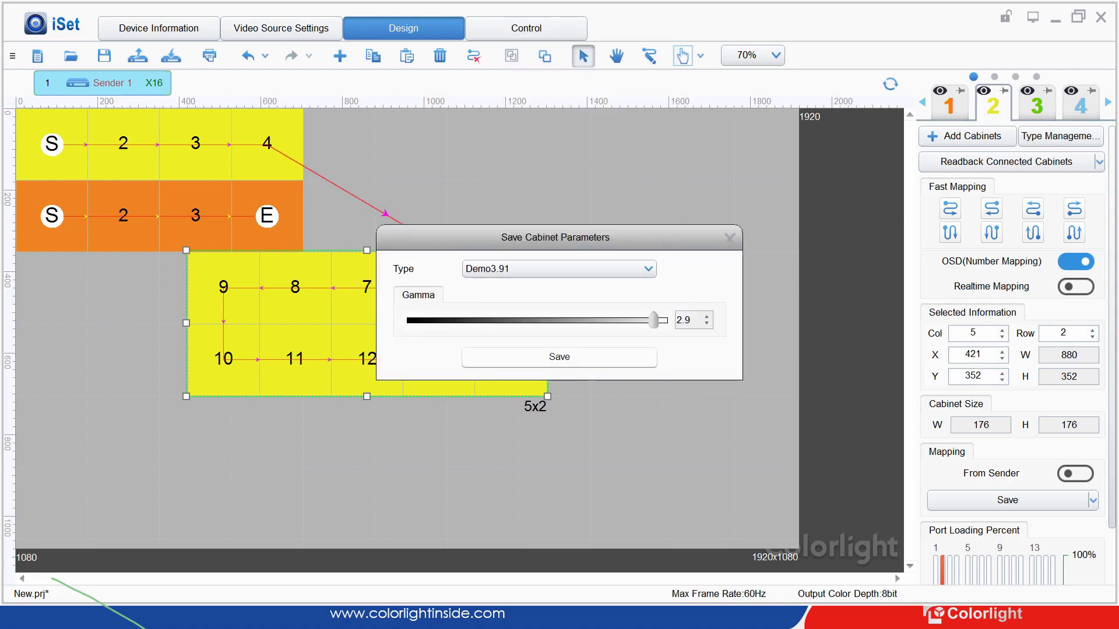
left_click(648, 269)
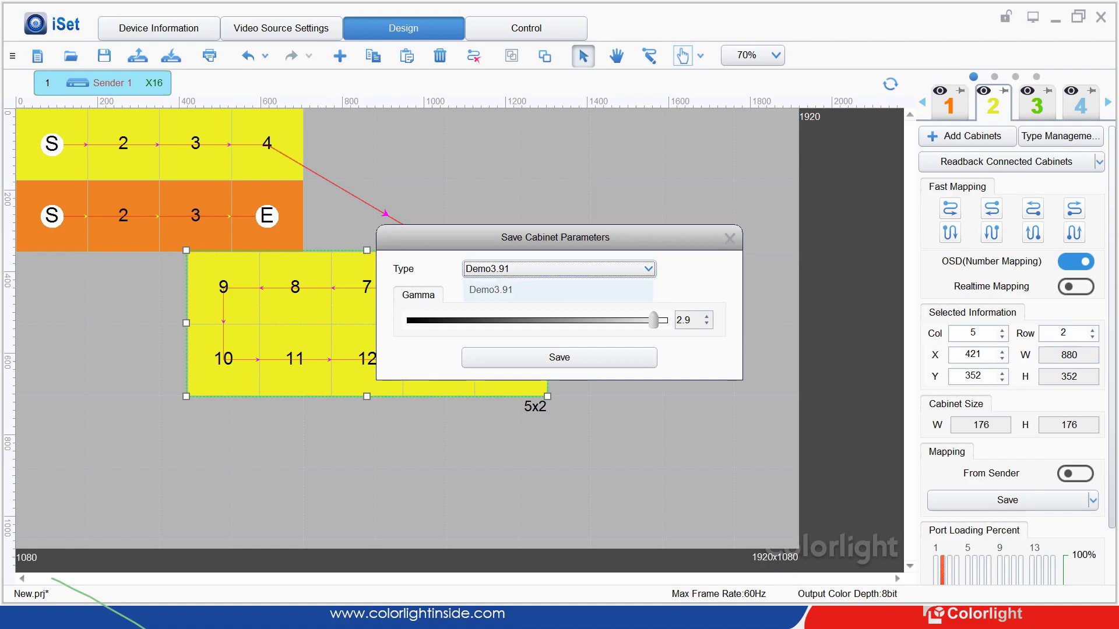
left_click(491, 289)
left_click(559, 357)
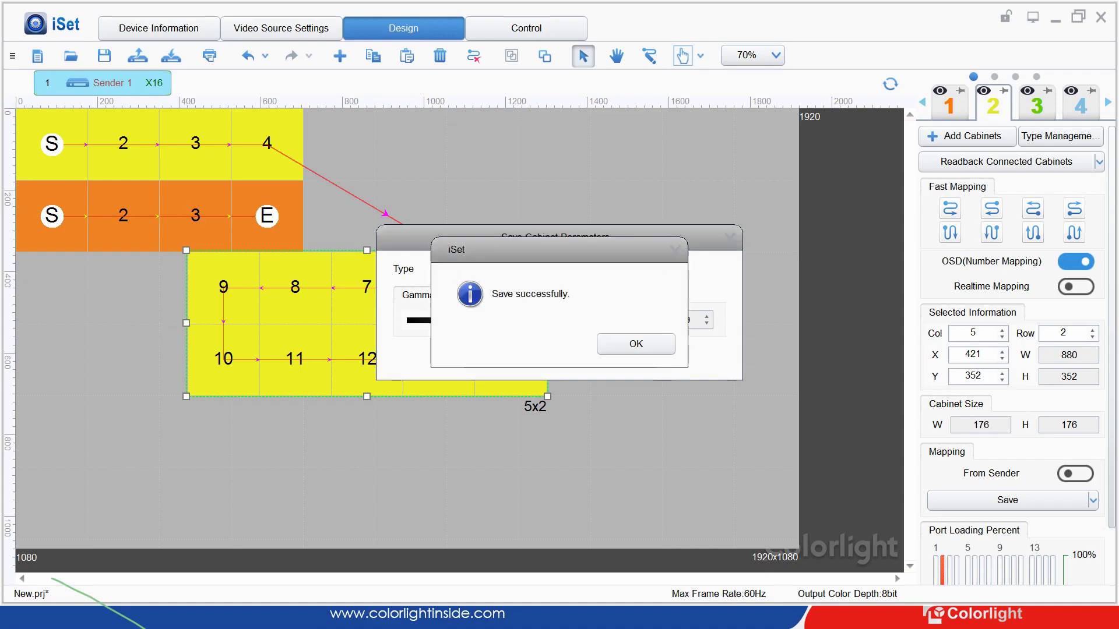
key("Return")
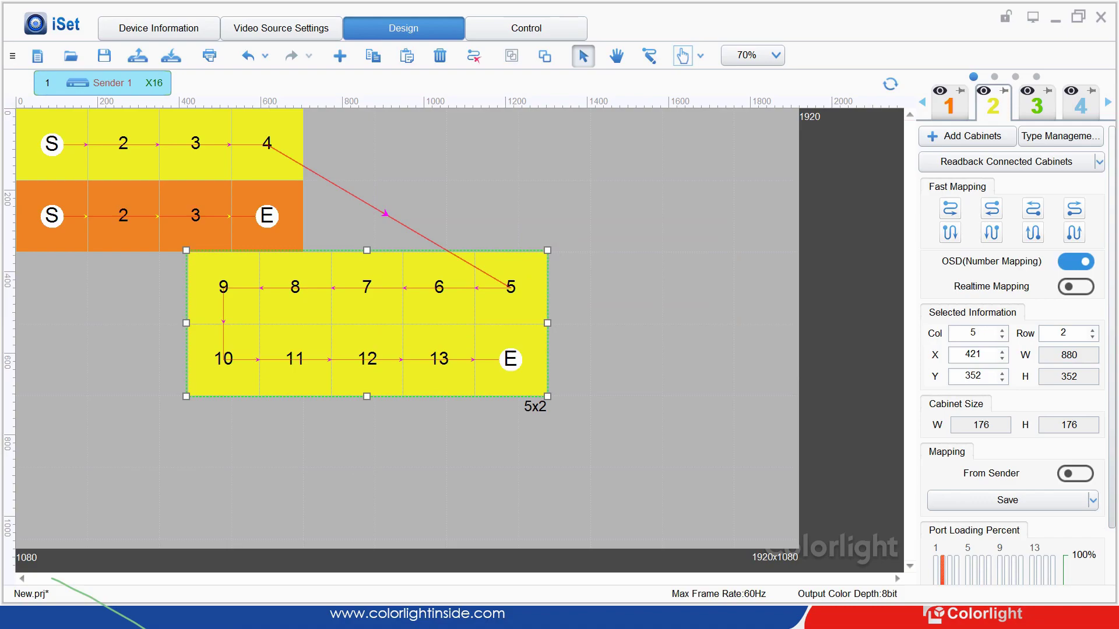
Step: Check the port loading percentages and delete the 5x2 Demo3.91 cabinet block from port 2
scroll(1017, 350, "down", 1)
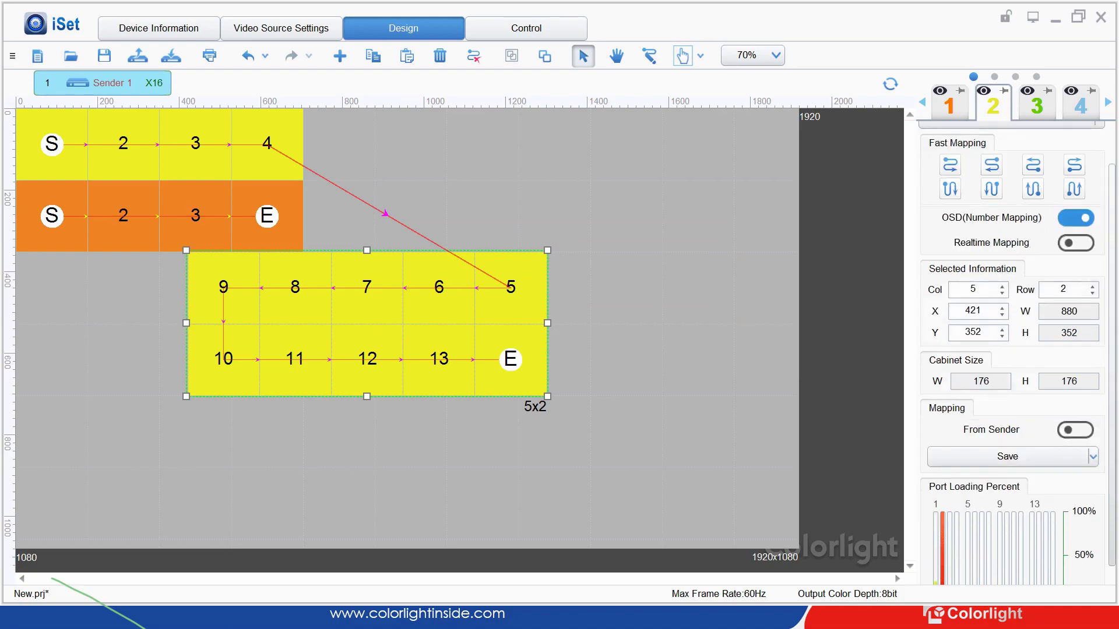
scroll(1017, 350, "down", 1)
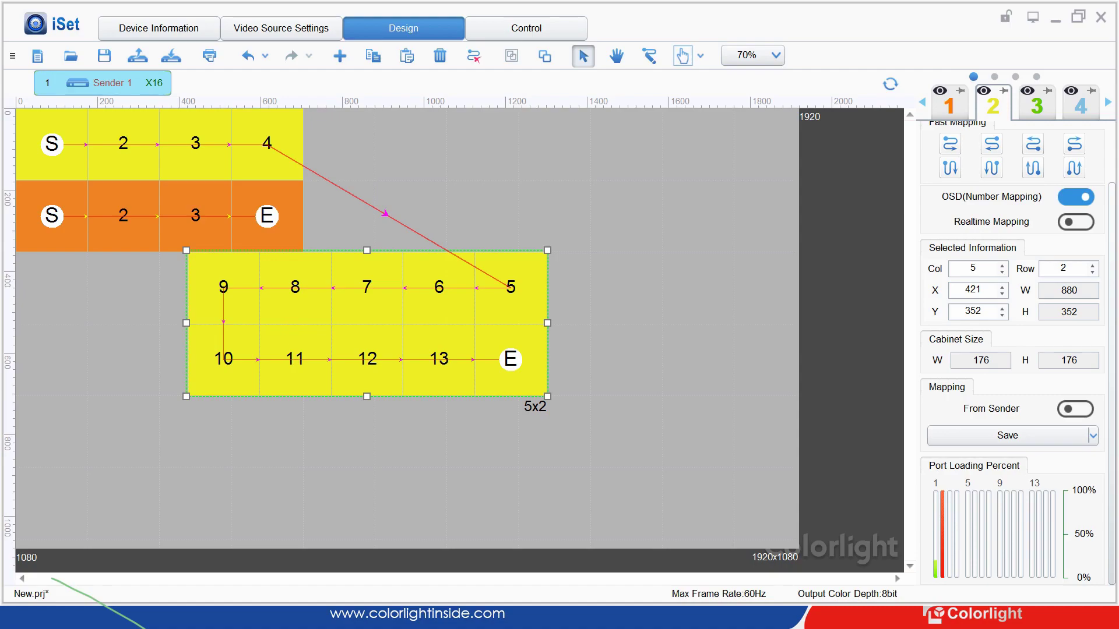
left_click_drag(366, 323, 410, 296)
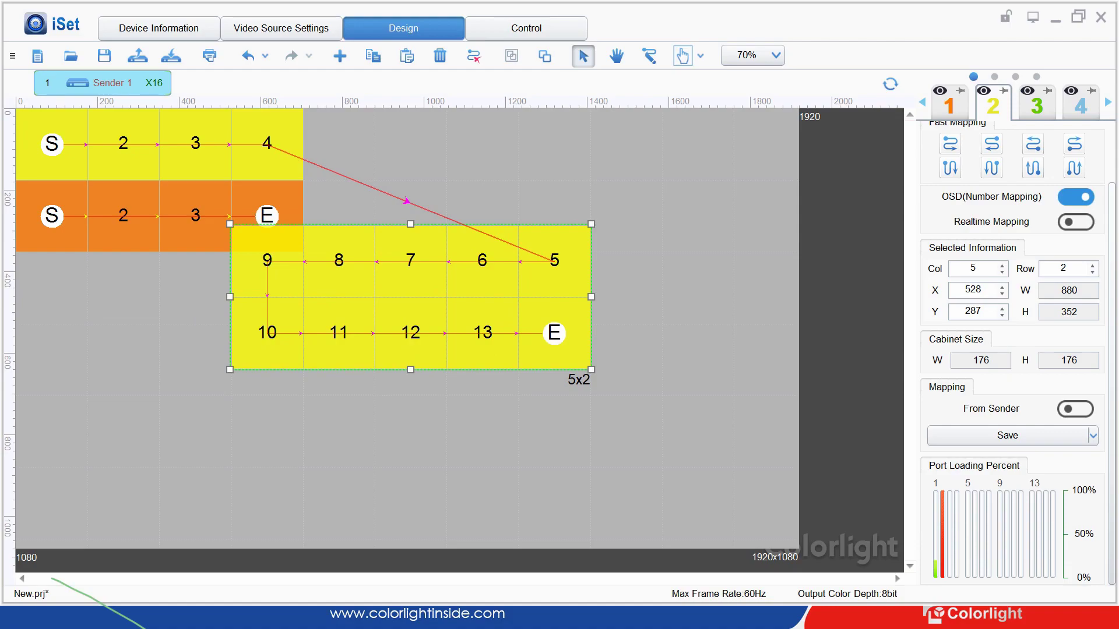
key("Delete")
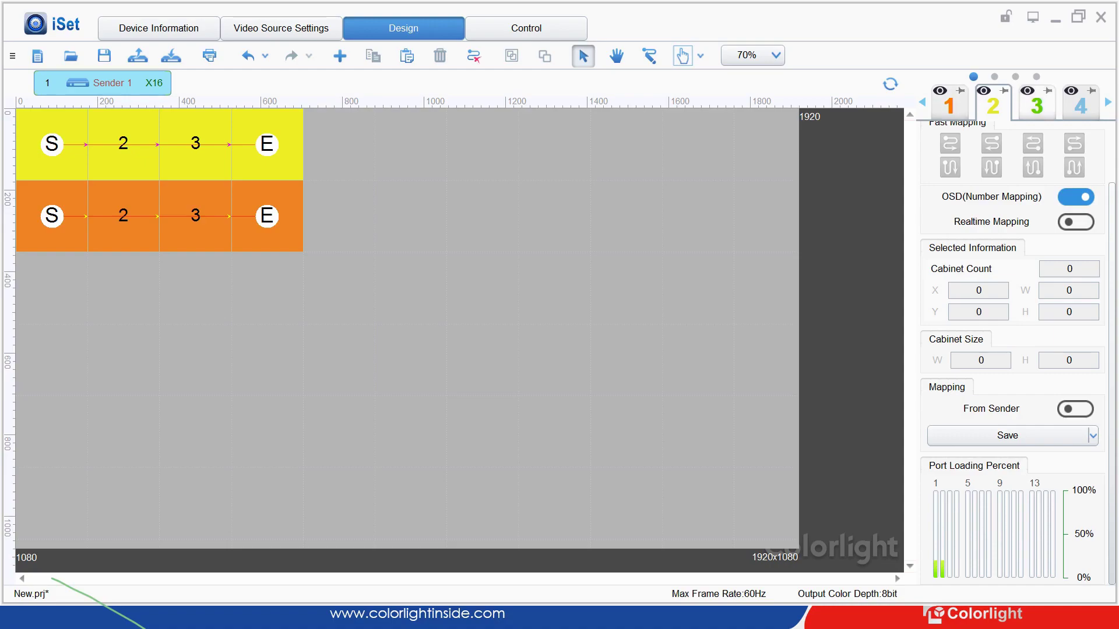
Step: Set port 3 as the backup of port 1, and cancel that backup
left_click(1037, 104)
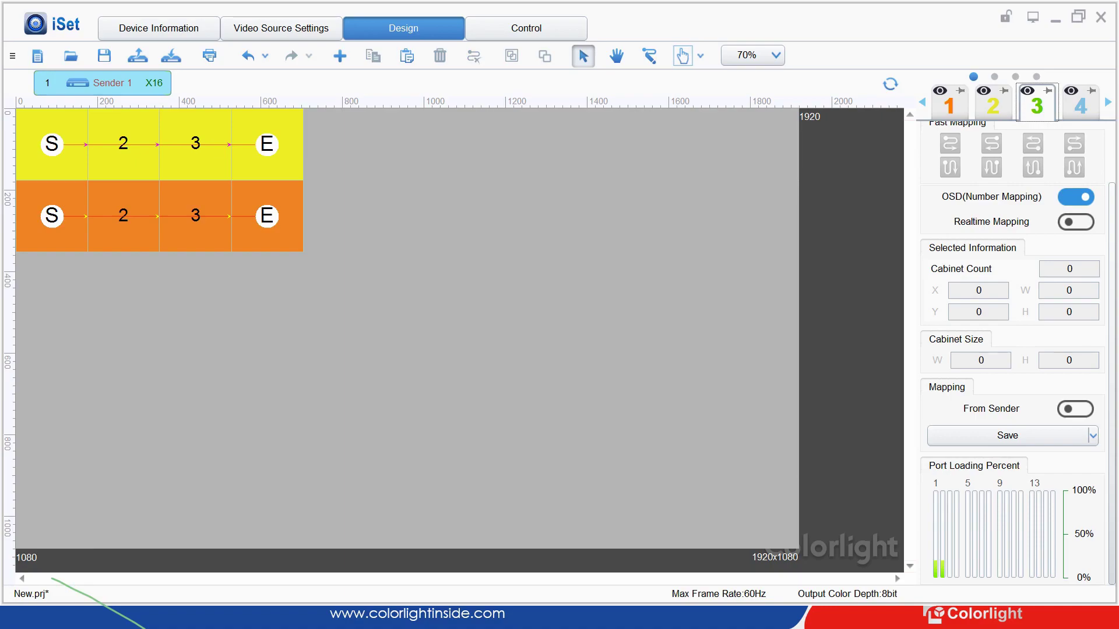
right_click(1036, 107)
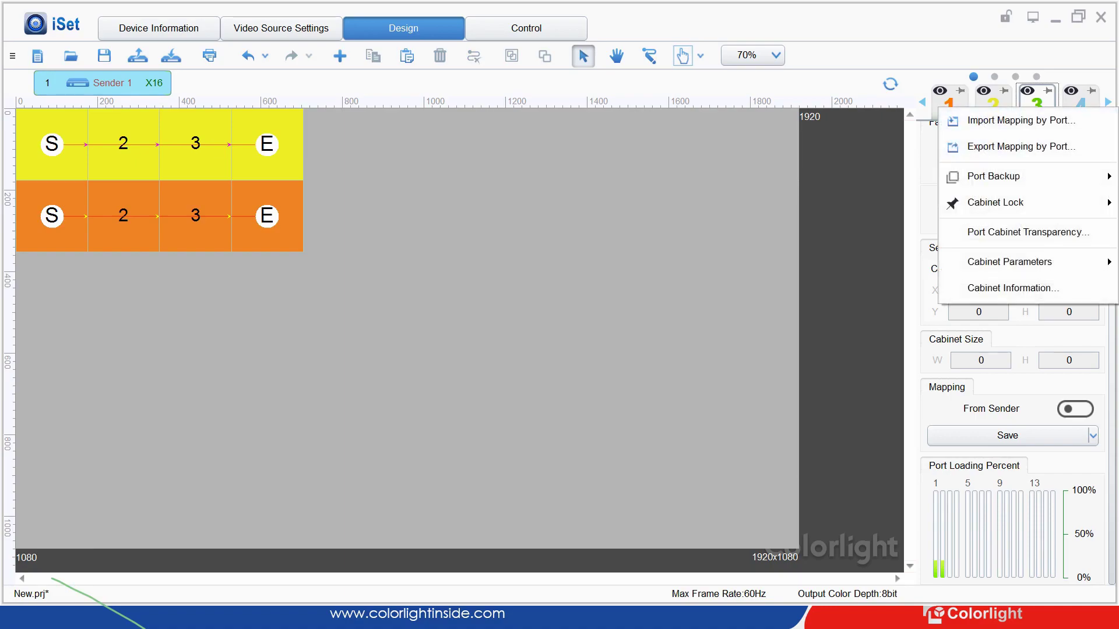
mouse_move(993, 176)
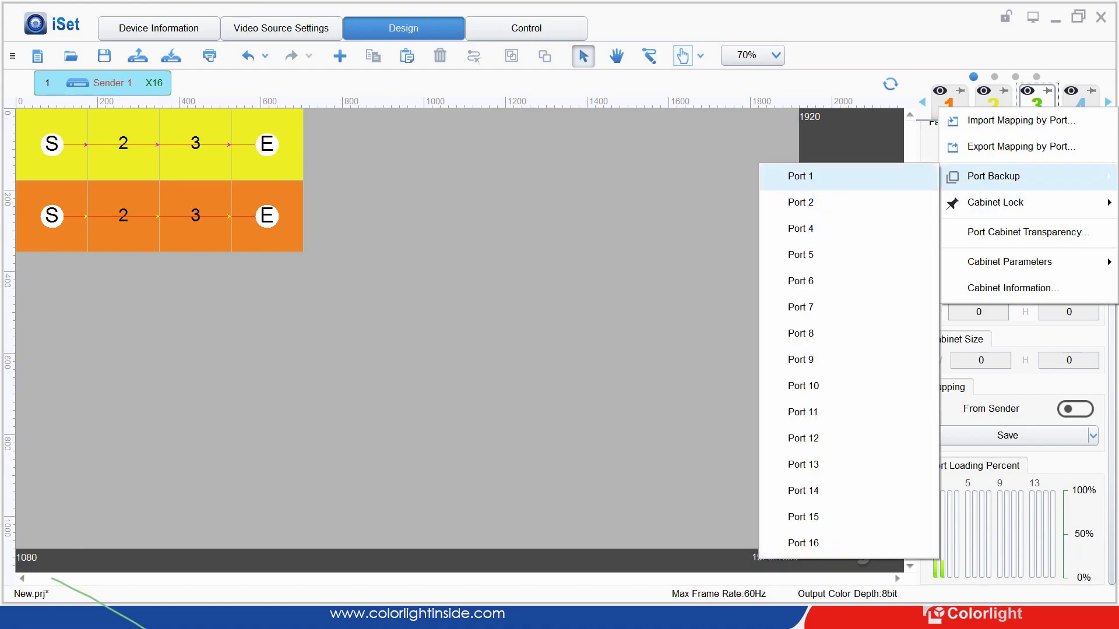
left_click(800, 176)
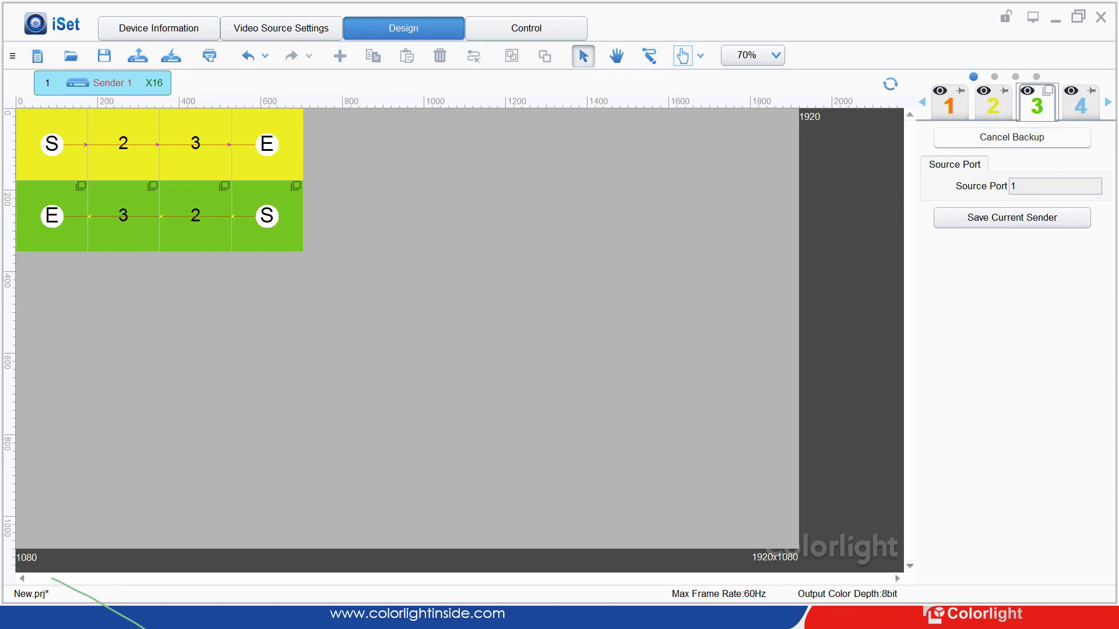
left_click(1012, 137)
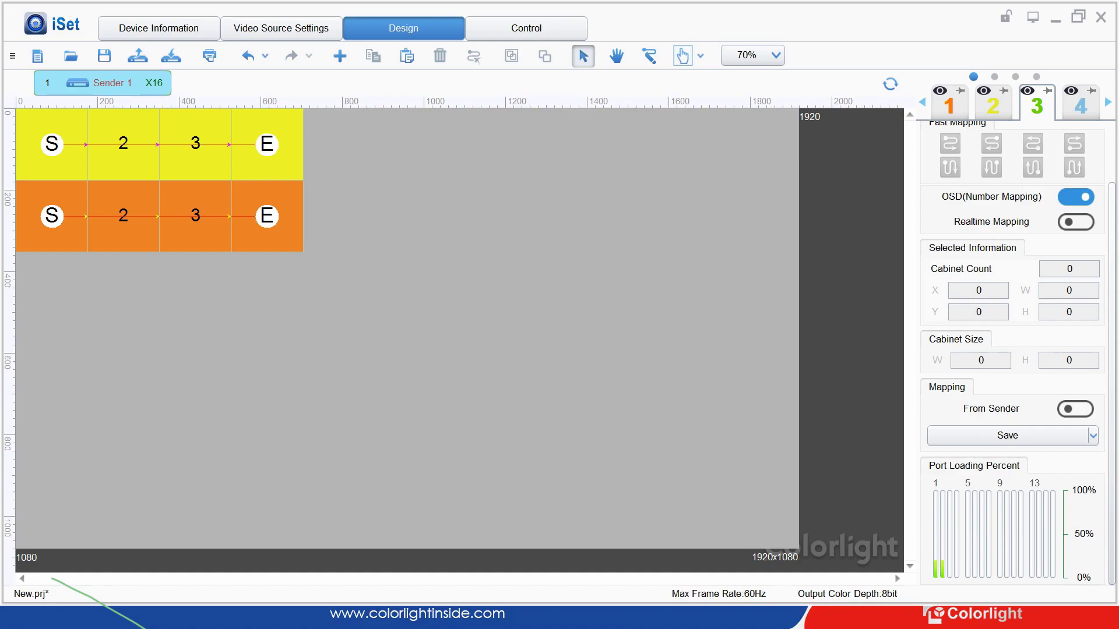
Step: Highlight individual cabinets one at a time in the port 1 and port 2 rows, and leave the cabinet highlighting mode
left_click(682, 56)
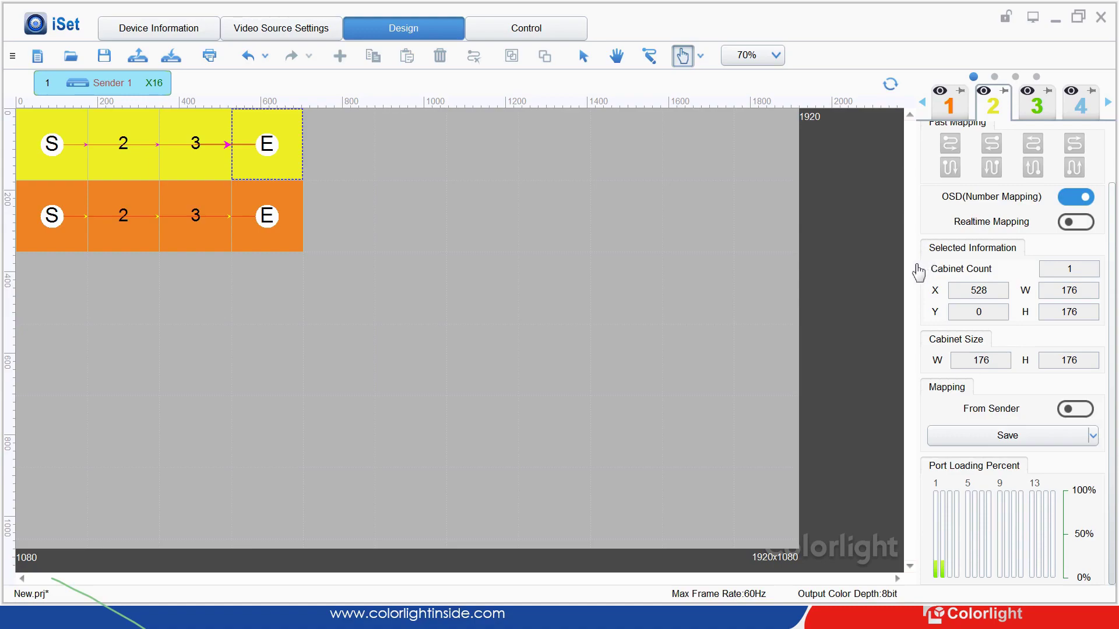
key("Down")
key("Left")
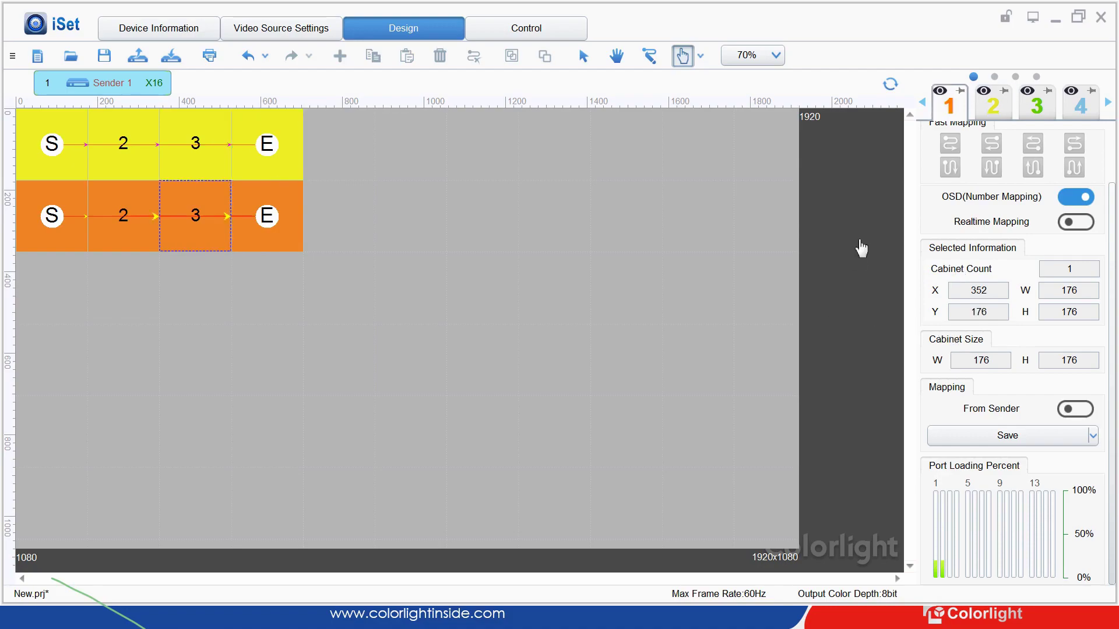
key("Up")
key("Escape")
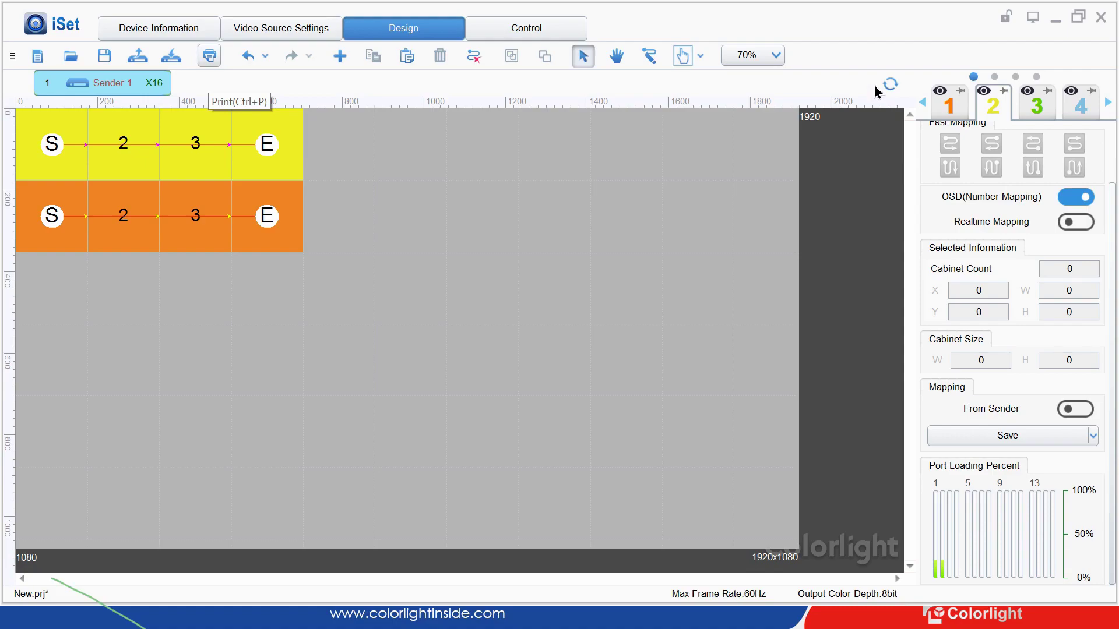
Step: Set the watermark content to 00000 in the print preview of the cabinet layout, and close the preview
key("ctrl+p")
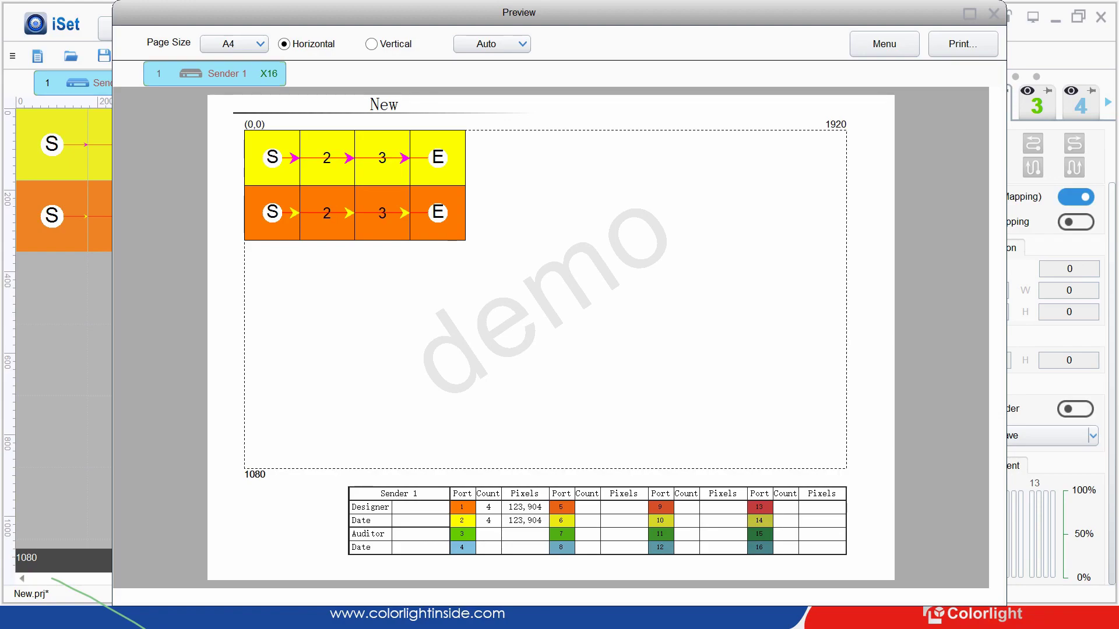
left_click(884, 44)
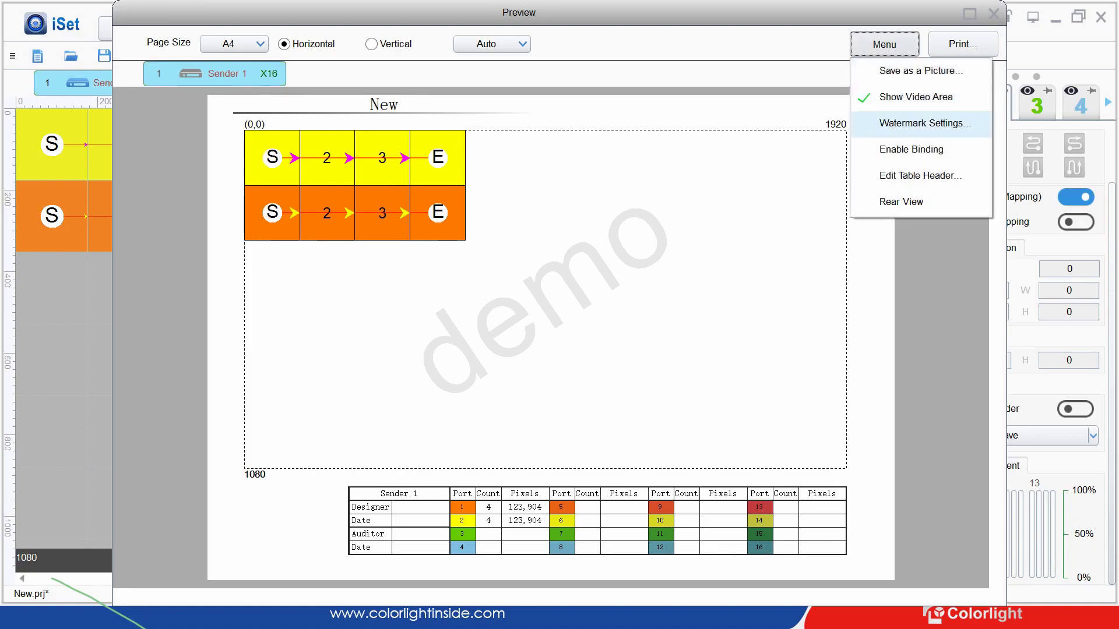
left_click(925, 123)
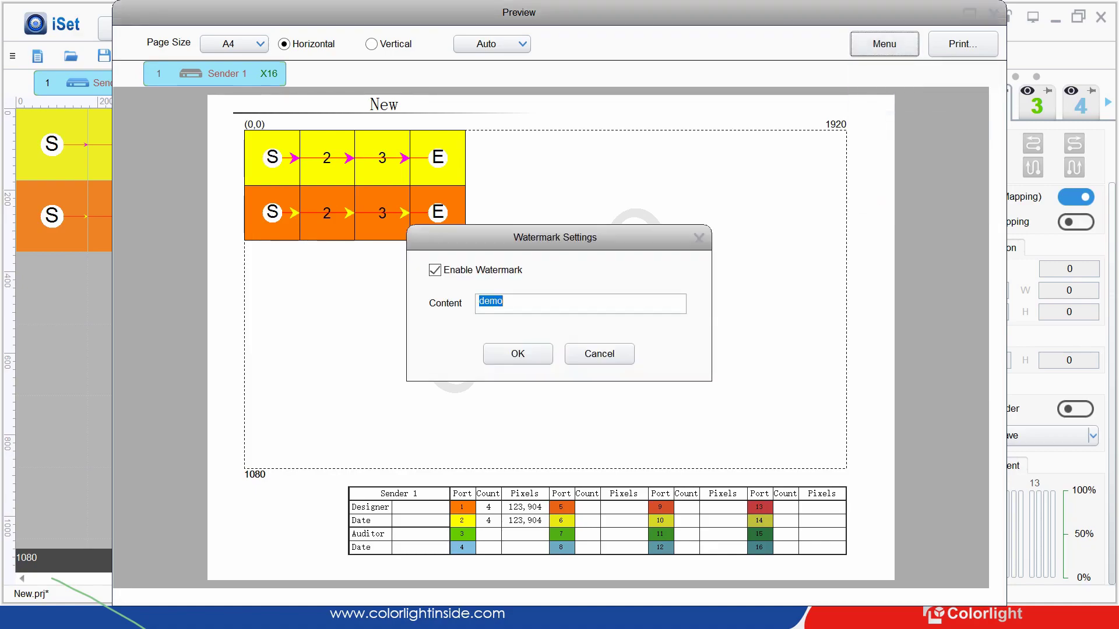
type("00000")
key("Return")
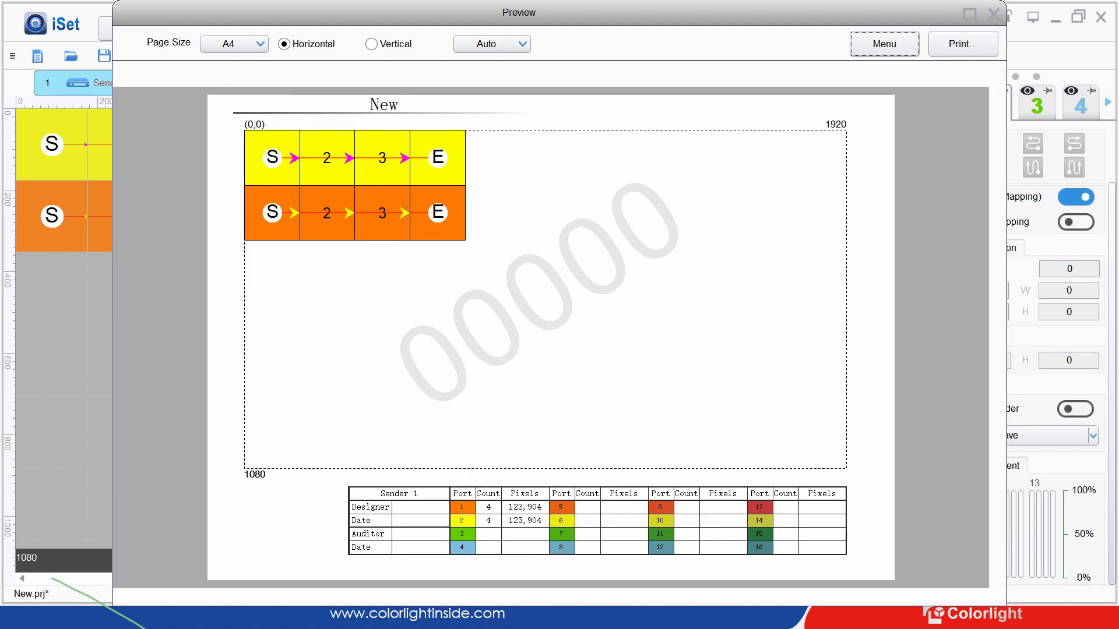
left_click(993, 13)
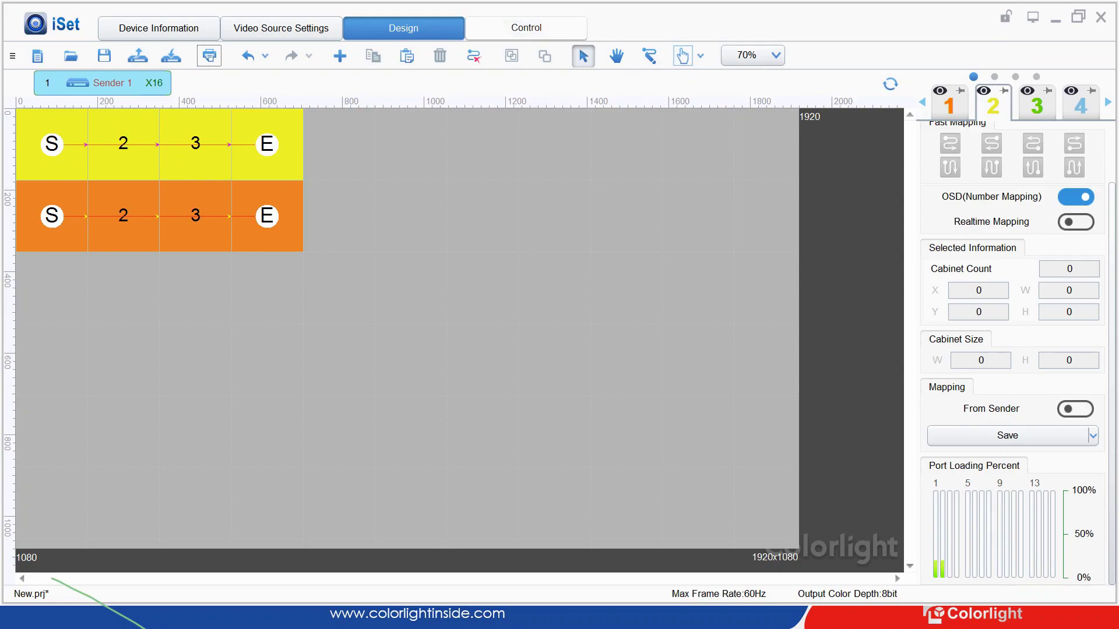
Step: Set the brightness of Sender 1 to 47% and its color temperature to 6300 in the screen controls
left_click(526, 28)
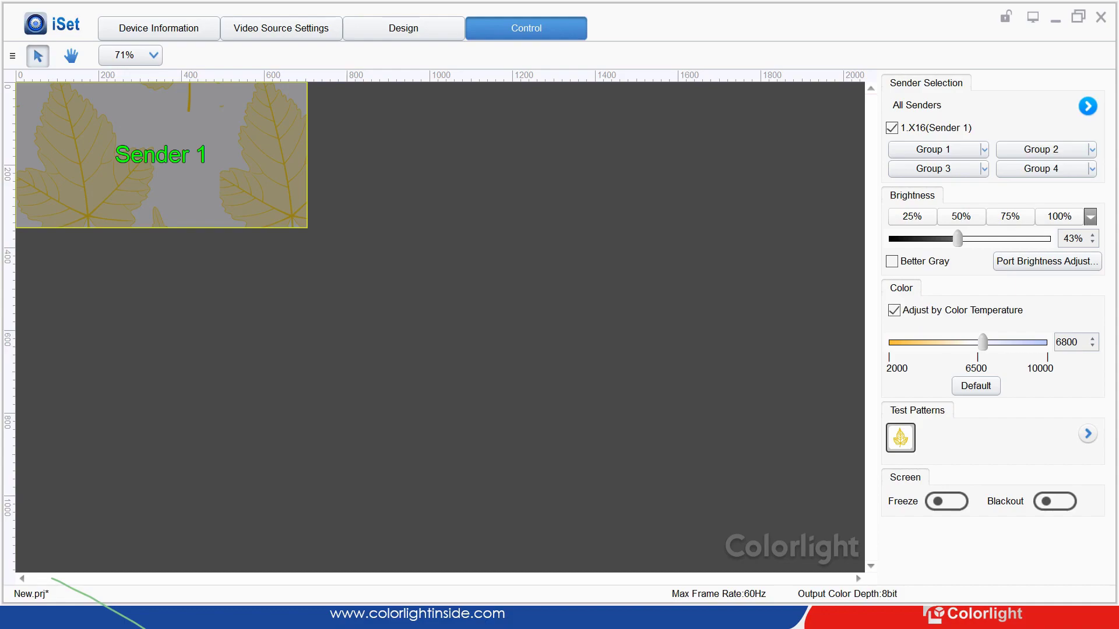
mouse_move(957, 239)
left_mouse_down()
mouse_move(938, 239)
mouse_move(976, 238)
mouse_move(965, 239)
left_mouse_up()
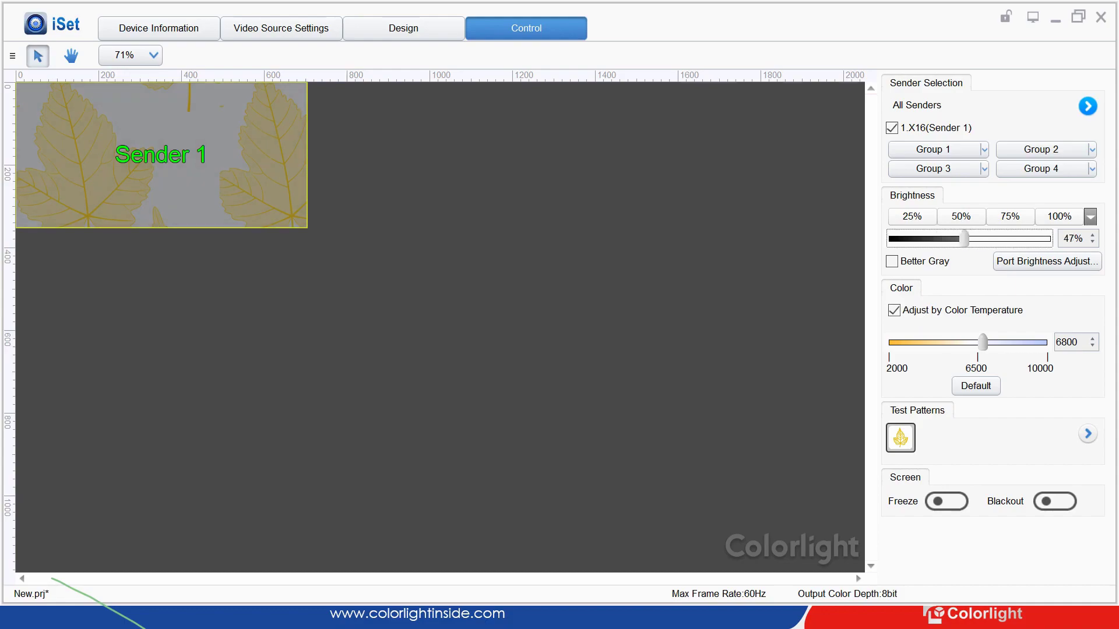
mouse_move(983, 342)
left_mouse_down()
mouse_move(951, 342)
mouse_move(972, 342)
left_mouse_up()
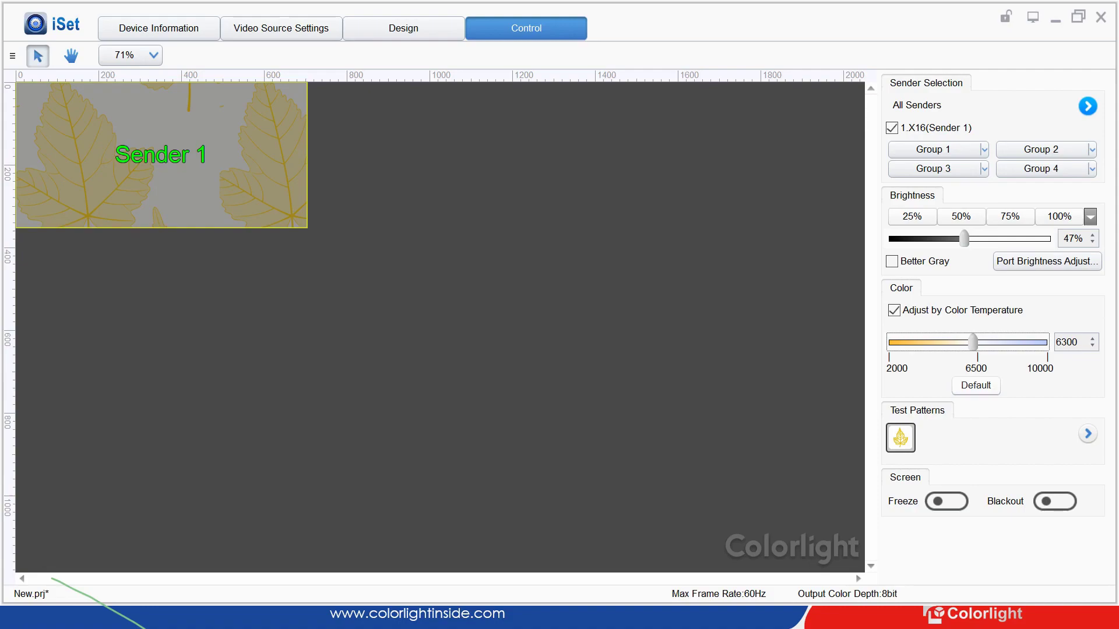
Step: Expand the test patterns, and try out freezing and blacking out the screen
left_click(1088, 433)
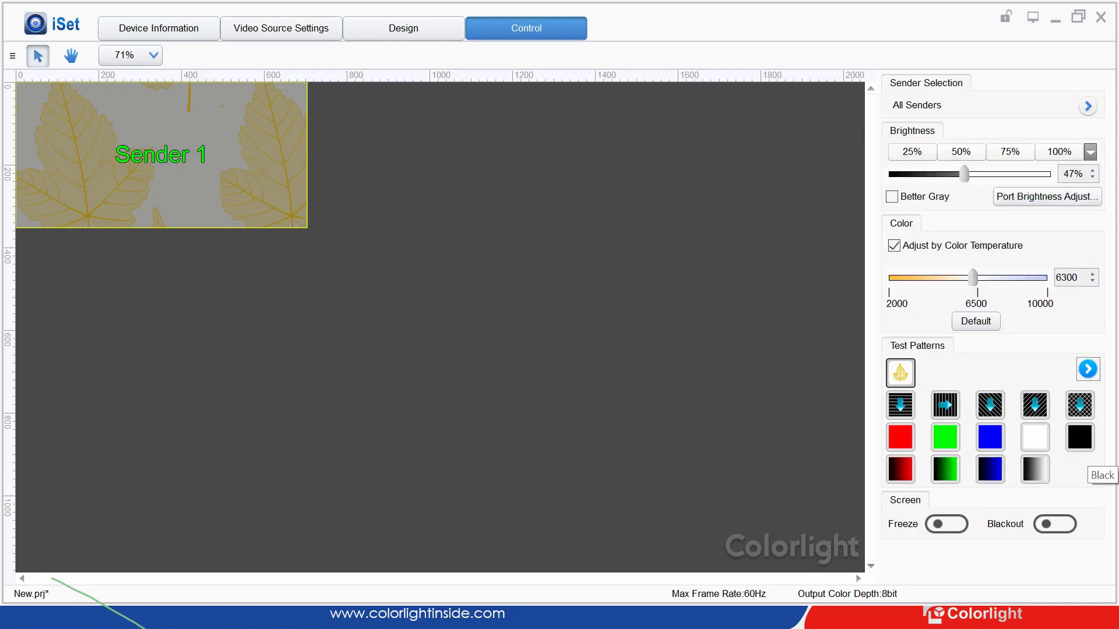
left_click(946, 524)
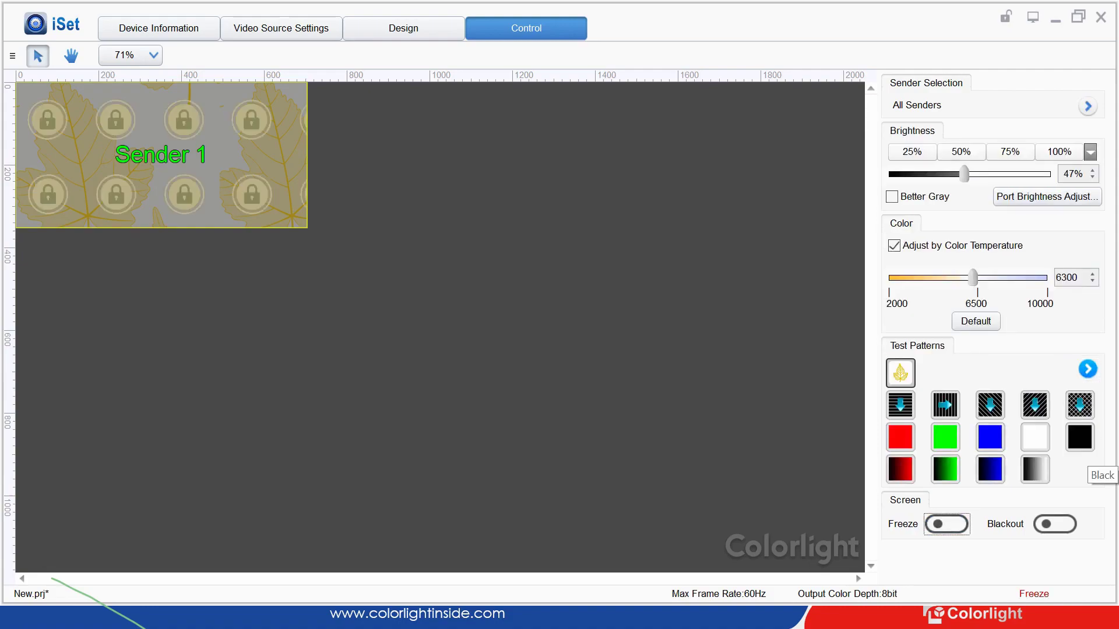
left_click(1055, 524)
left_click(1055, 524)
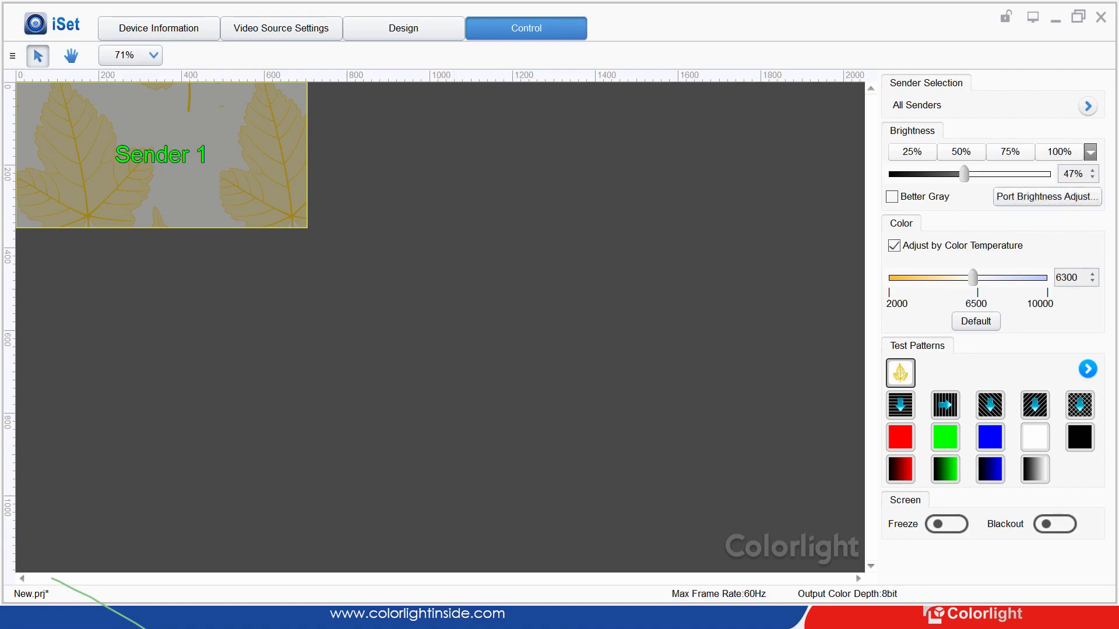
Step: Adjust the port brightness of Sender 1 to 70% for Group 1 and 30% for Group 2
left_click(1048, 197)
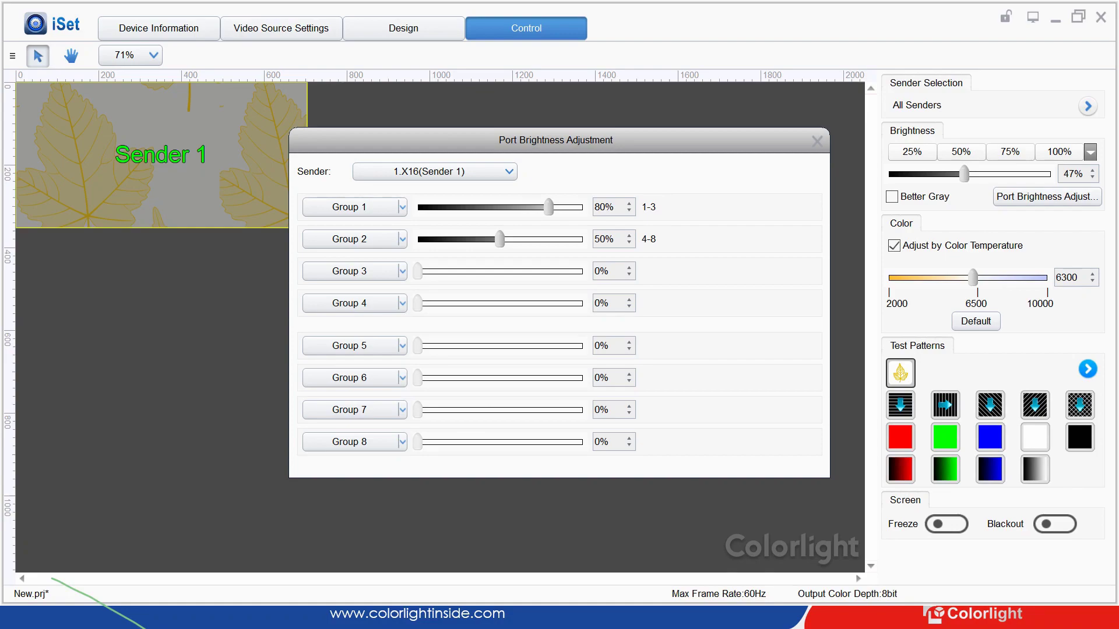
left_click_drag(500, 238, 481, 239)
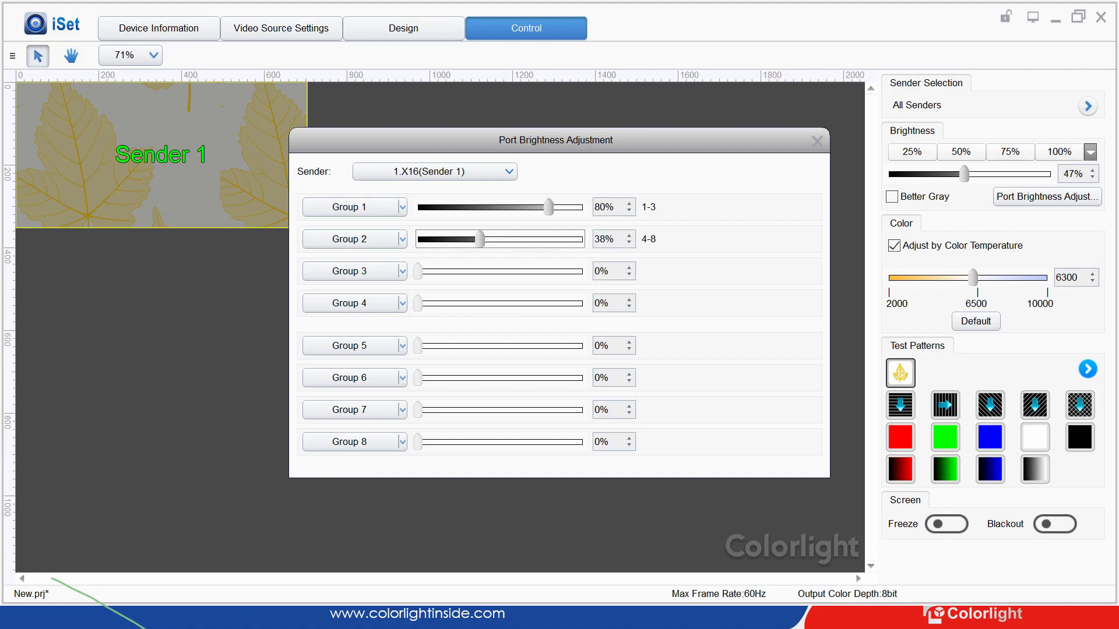
left_click_drag(548, 207, 532, 207)
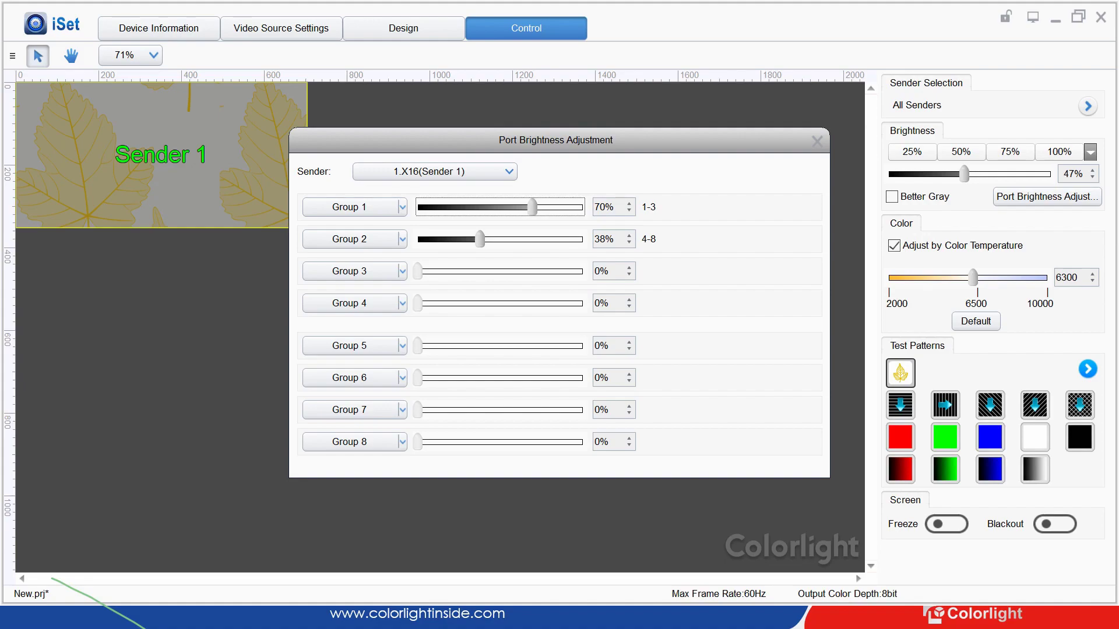
left_click_drag(480, 239, 476, 239)
key("Left")
key("Left")
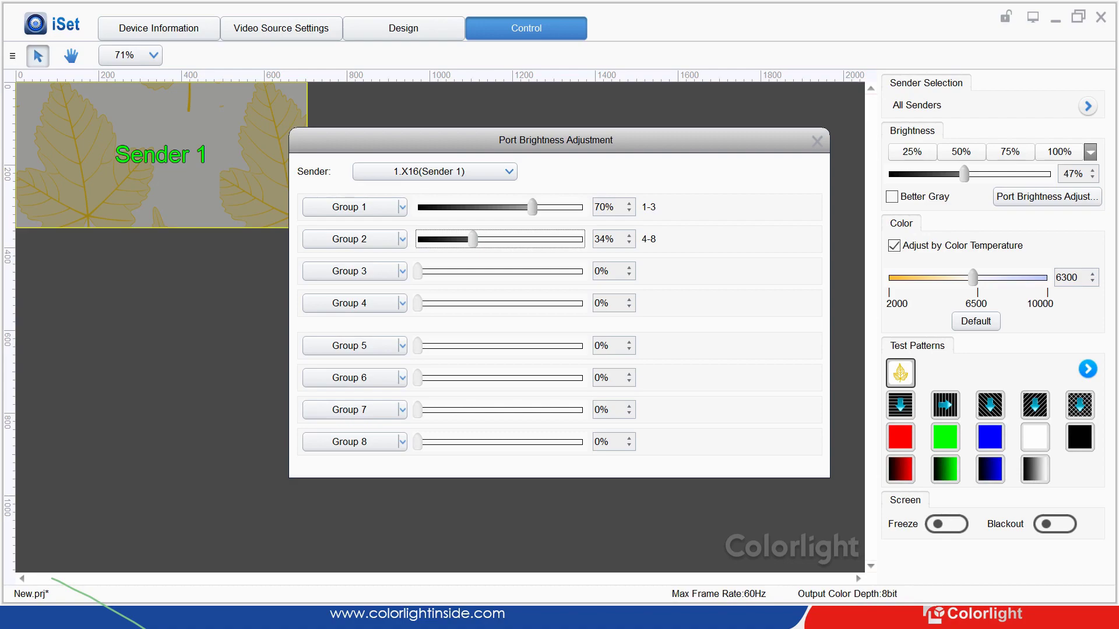
key("Left")
key("Left")
key("Left")
key("Left")
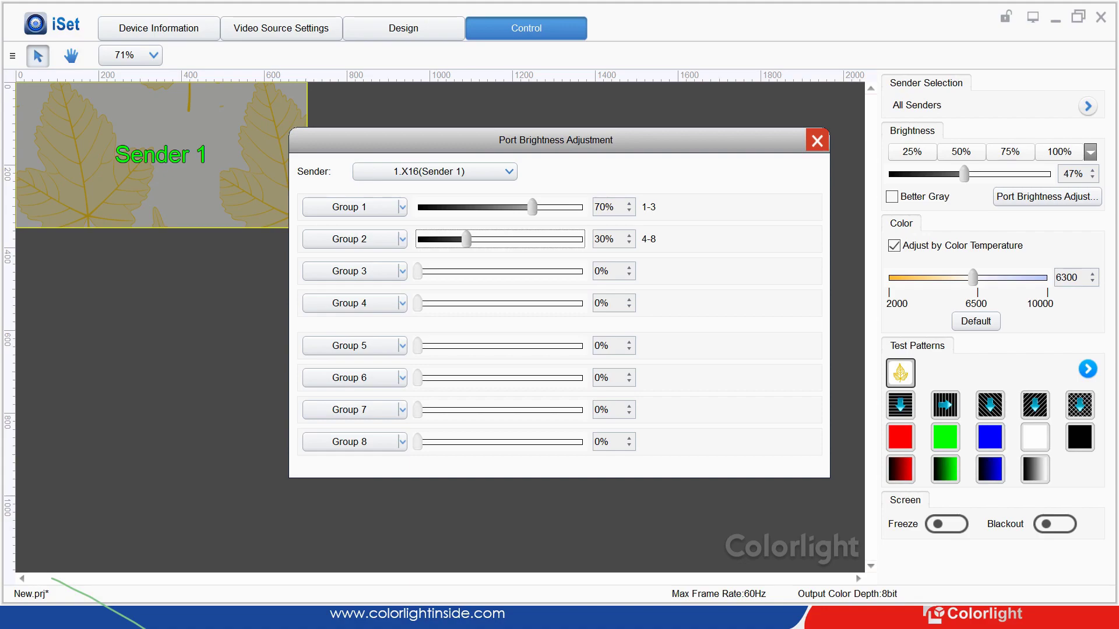
left_click(817, 140)
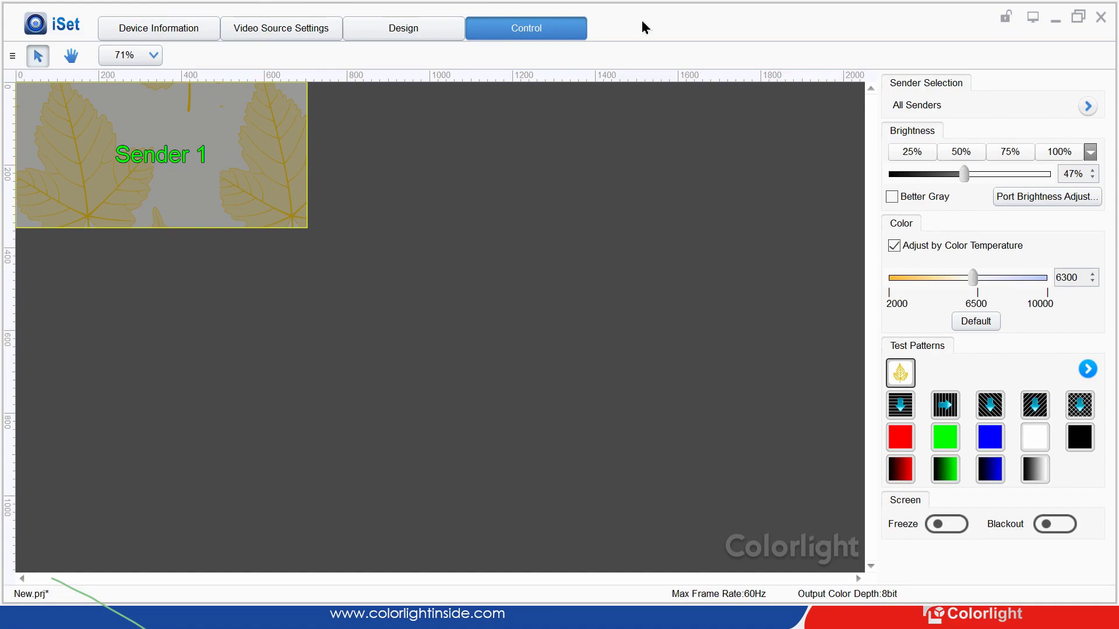
Step: Check which utilities the program offers under Tools
key("alt")
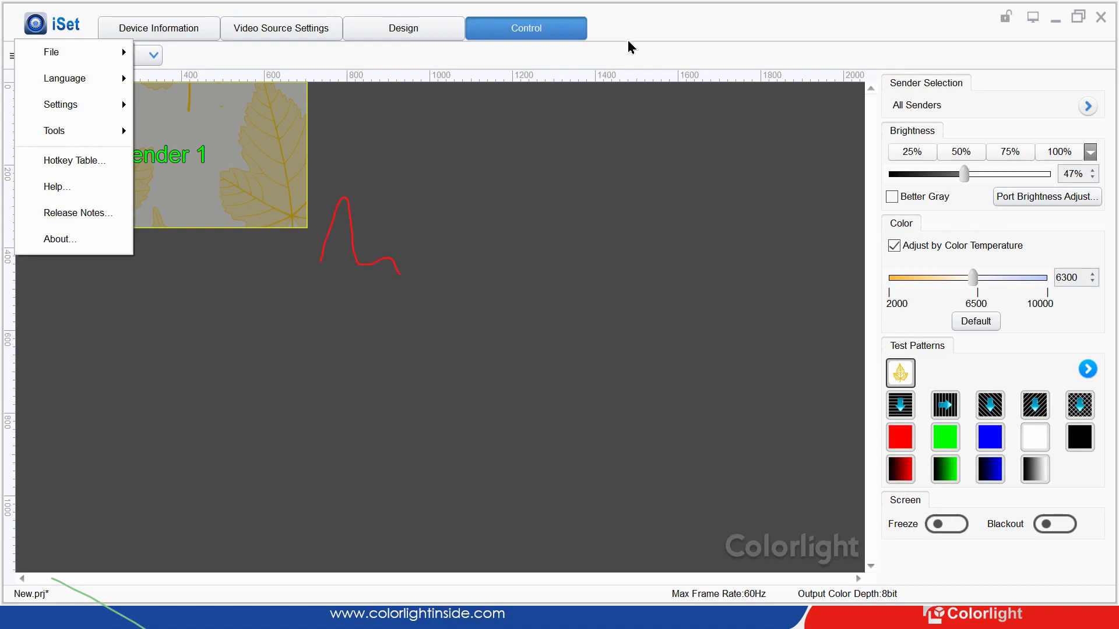
key("Down")
key("Down")
key("Down")
key("Down")
key("Right")
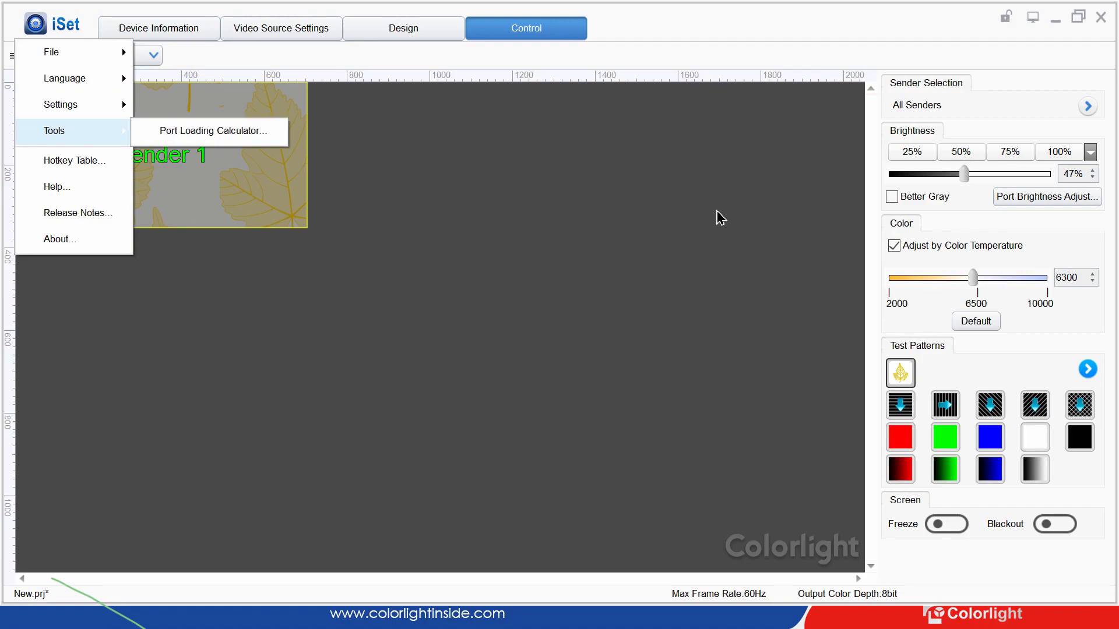
key("Down")
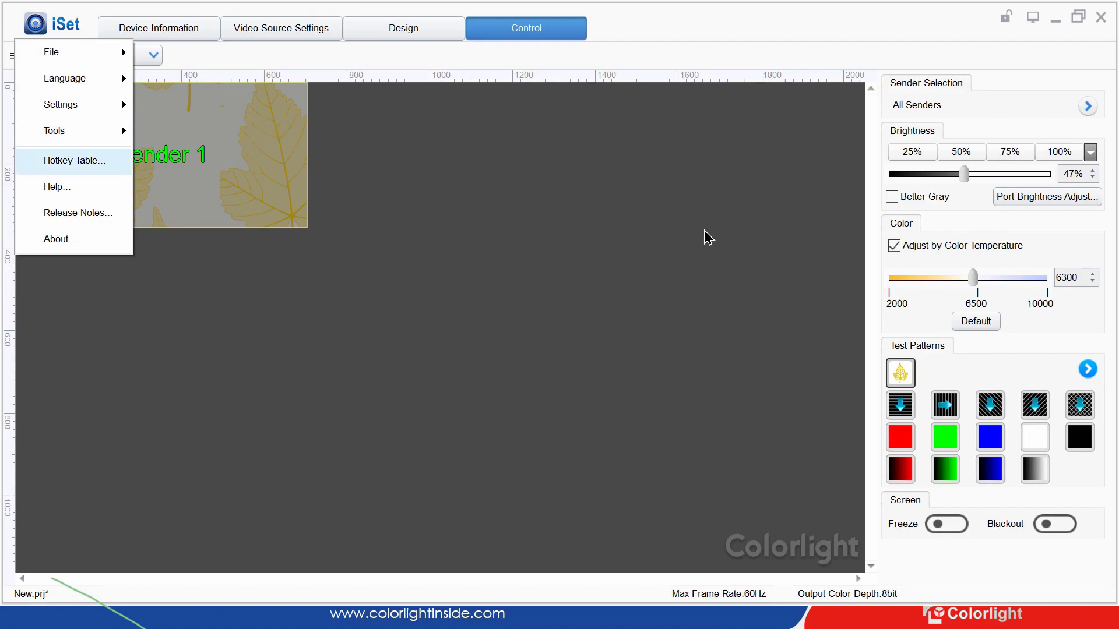
key("Up")
key("Right")
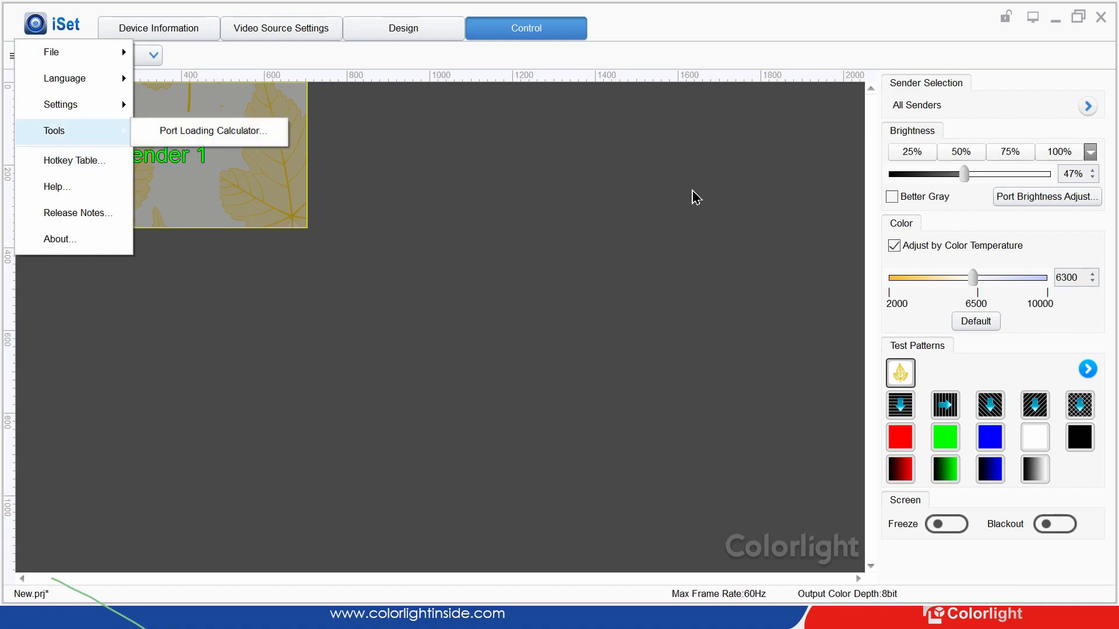
Step: Enable Show Advanced Soft Edge, Show Color and Brightness and Show Monitoring in the Software Features settings
key("Up")
key("Right")
key("Left")
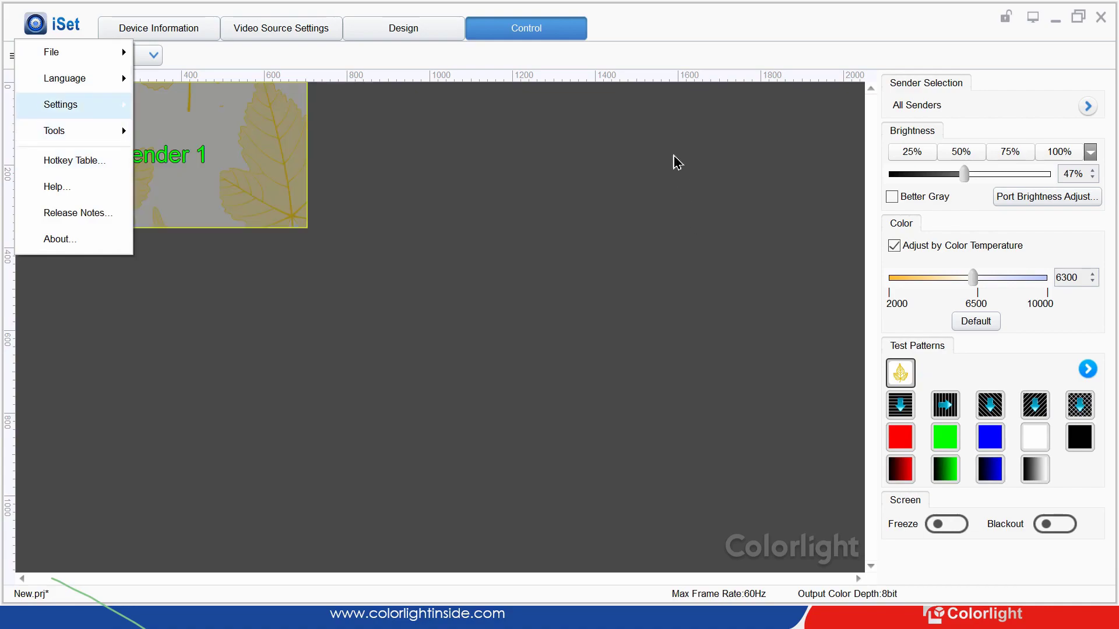
key("Right")
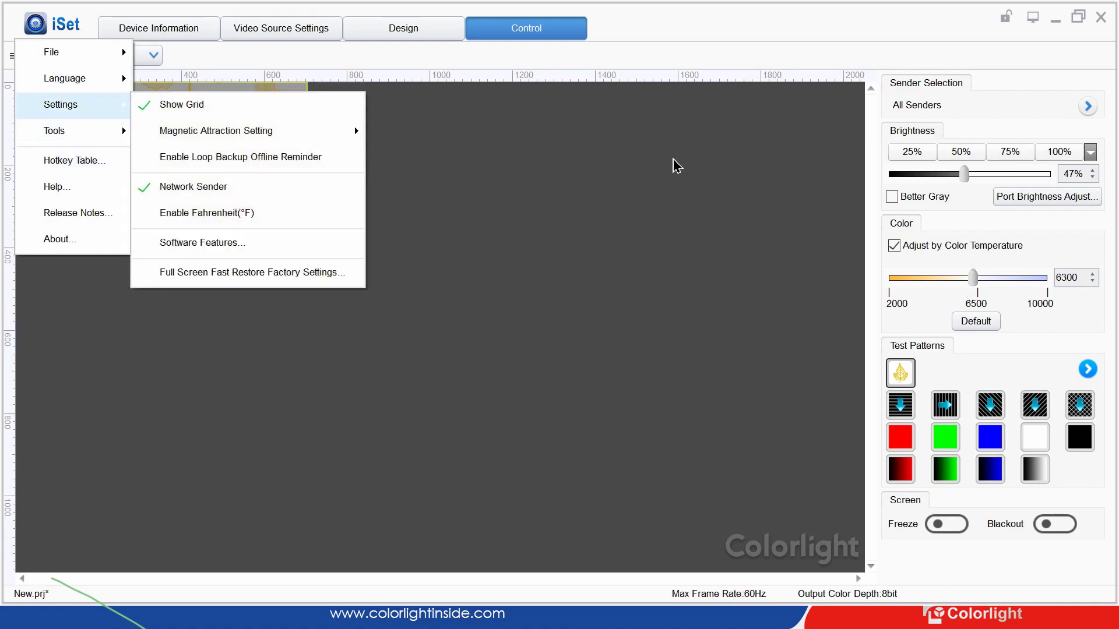
key("Down")
key("Down")
key("Down")
key("Down")
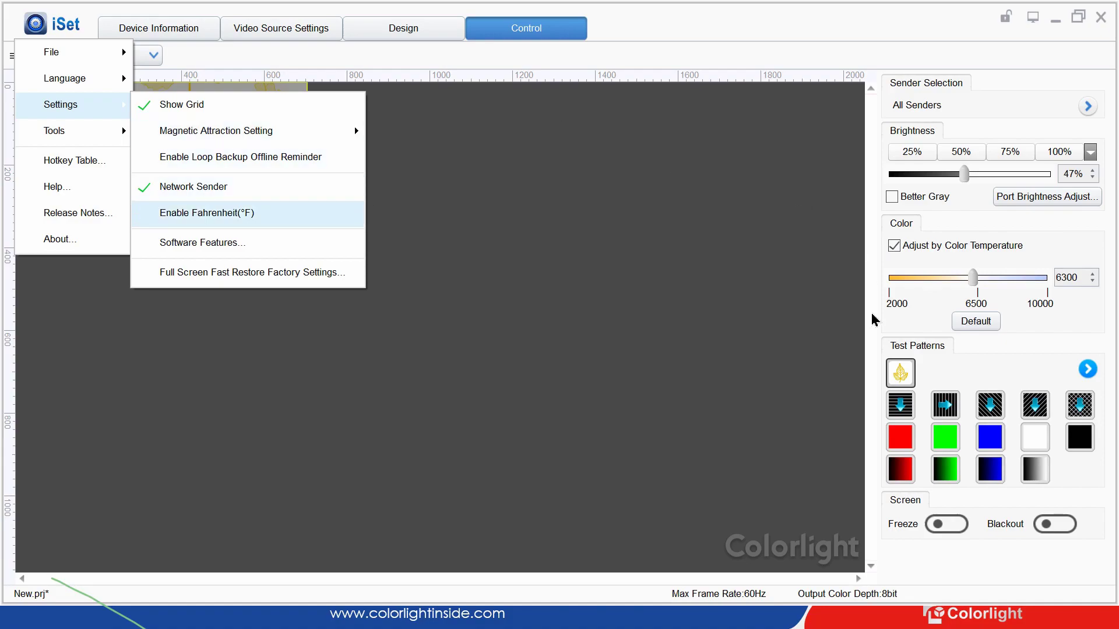
key("Down")
key("Return")
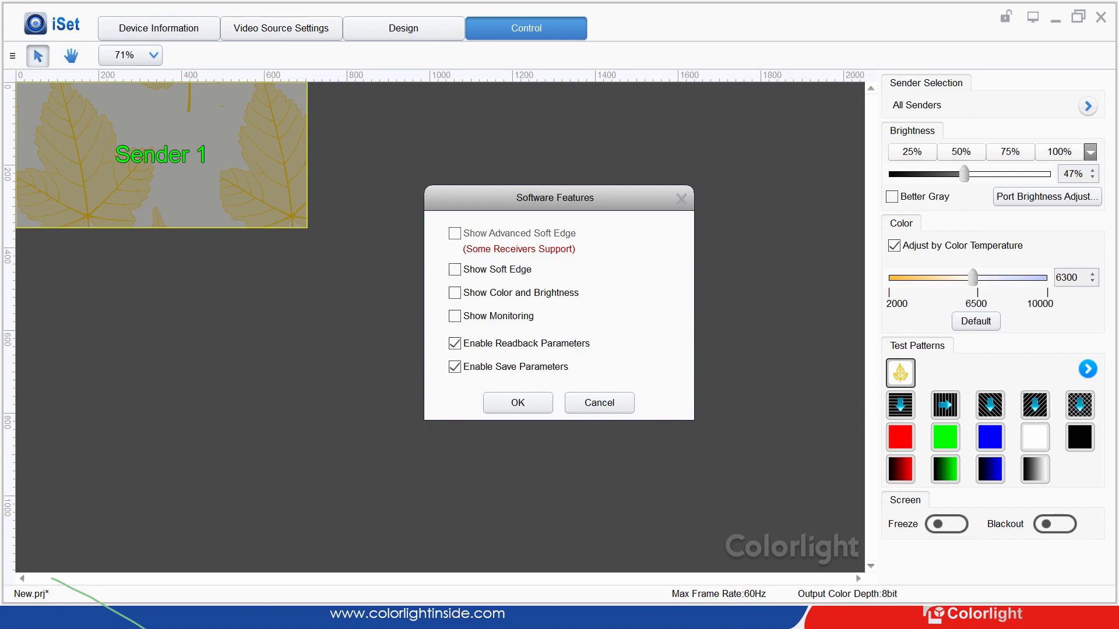
key("space")
key("Tab")
key("Tab")
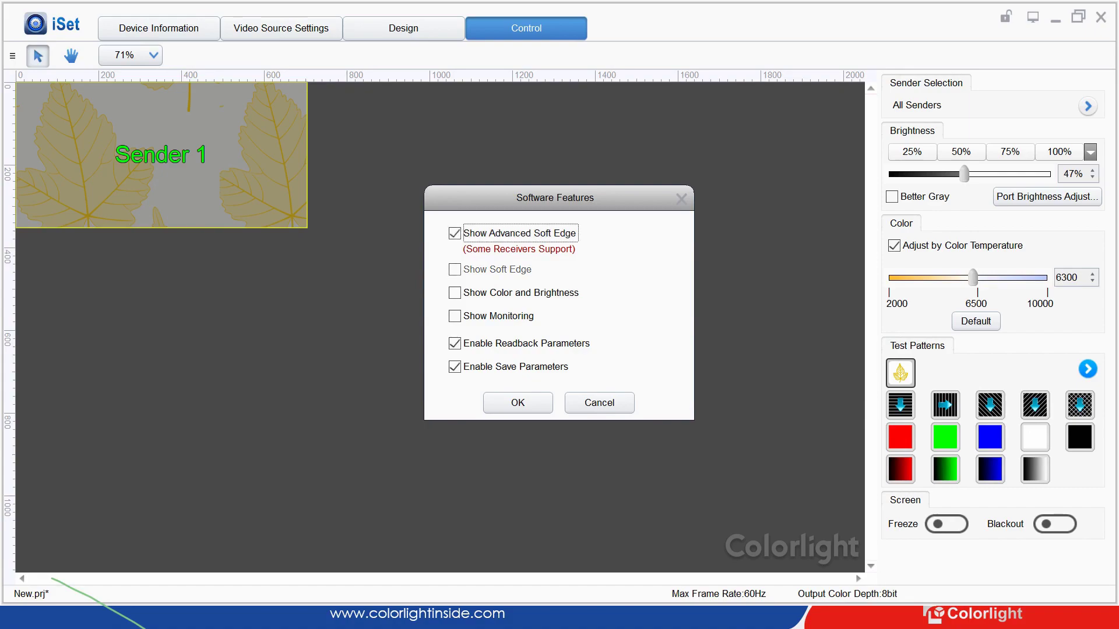
key("space")
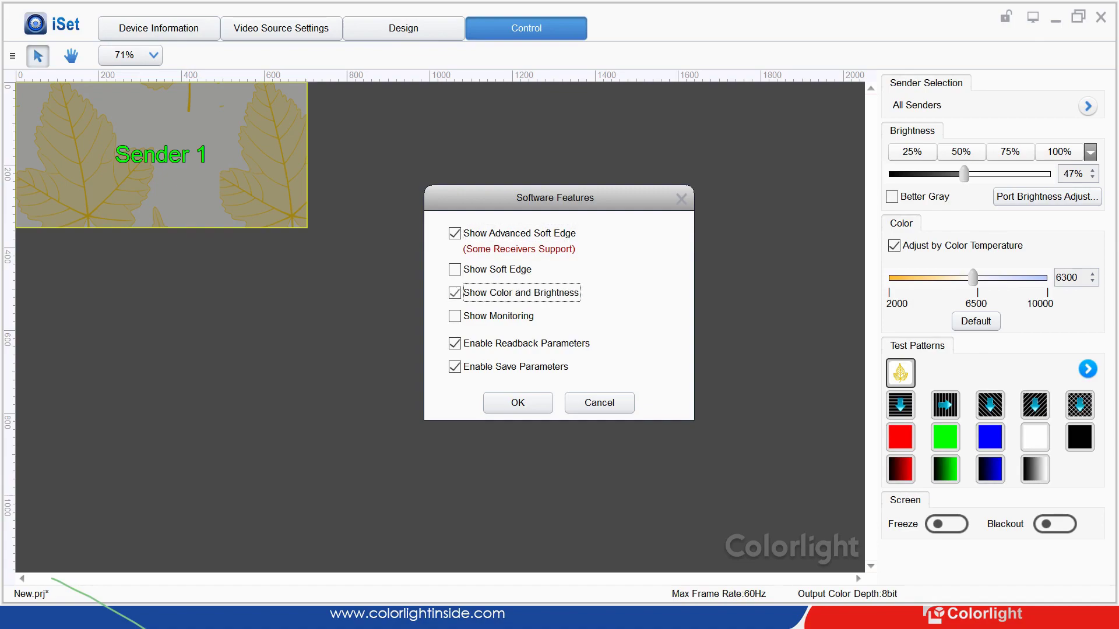
key("Tab")
key("space")
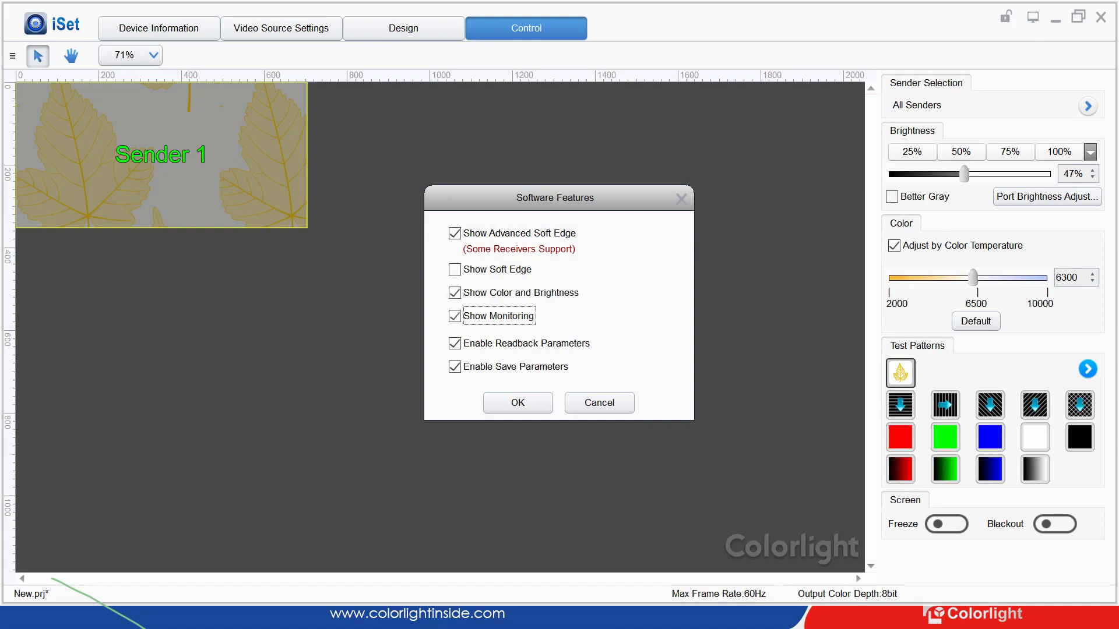
key("Return")
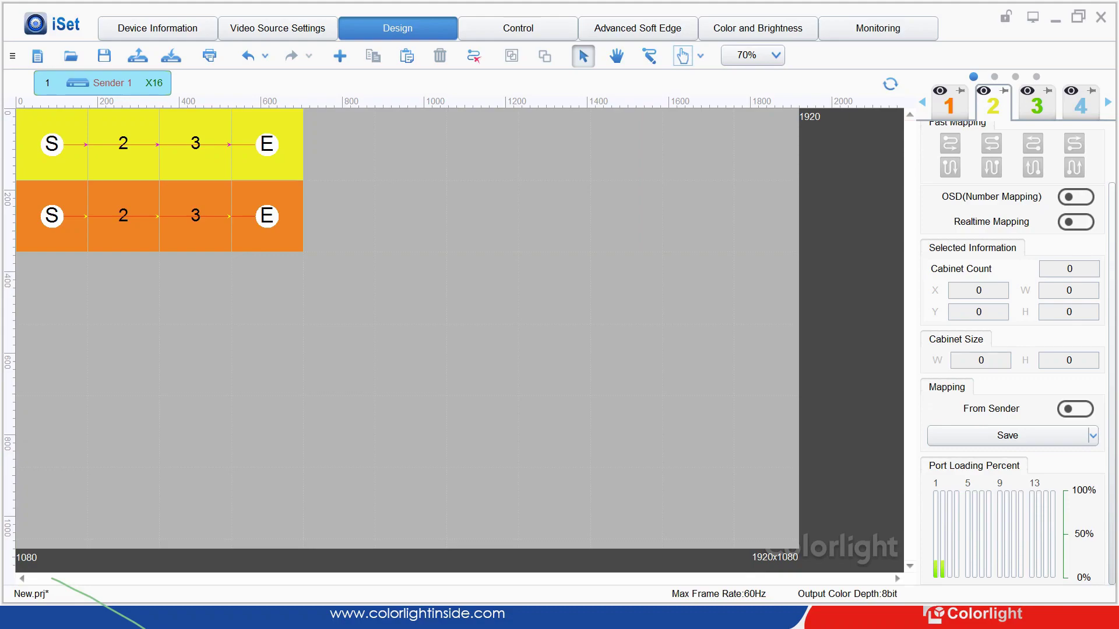
Step: Look over the Advanced Soft Edge, Color and Brightness and Monitoring pages, and return to the cabinet design
left_click(638, 28)
left_click(757, 28)
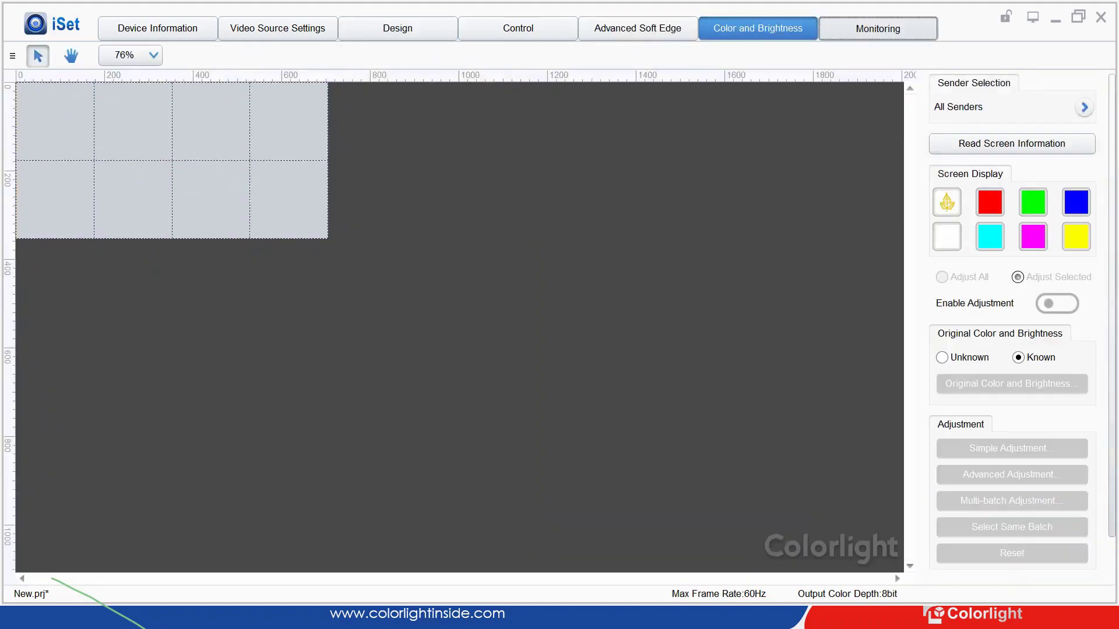
left_click(877, 28)
left_click(637, 28)
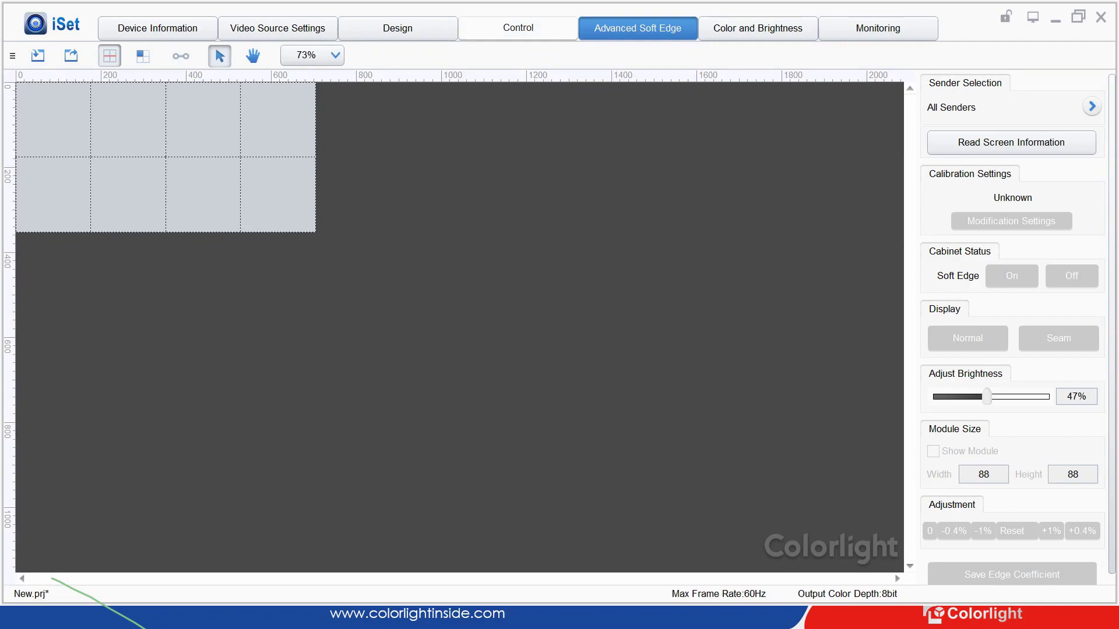
left_click(398, 28)
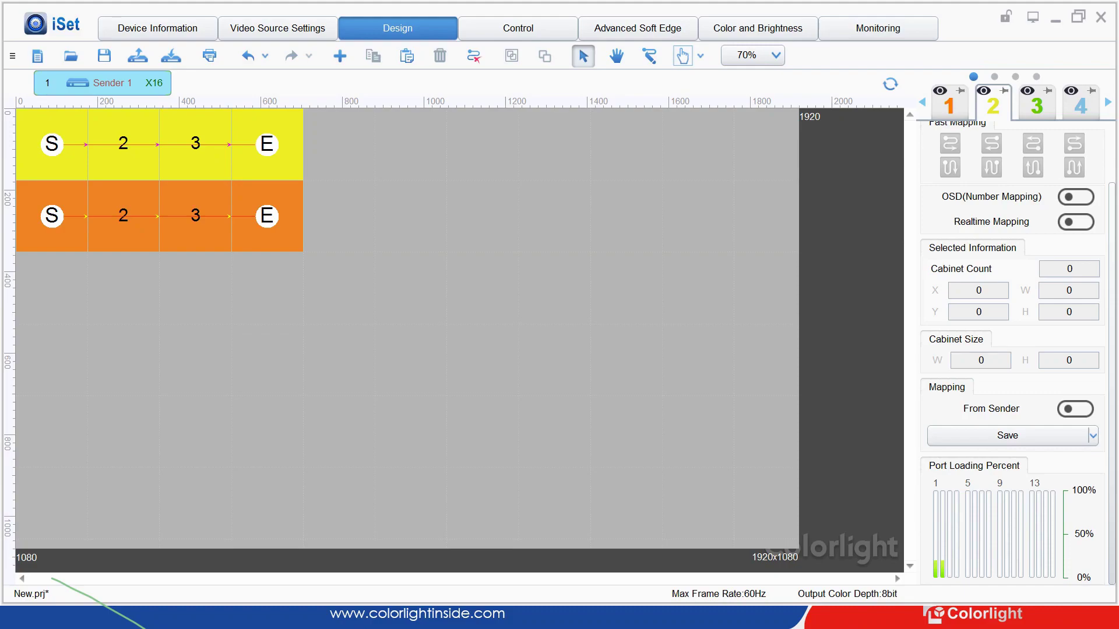
Step: Look through the interface languages the program offers, from Chinese to Russian
key("alt")
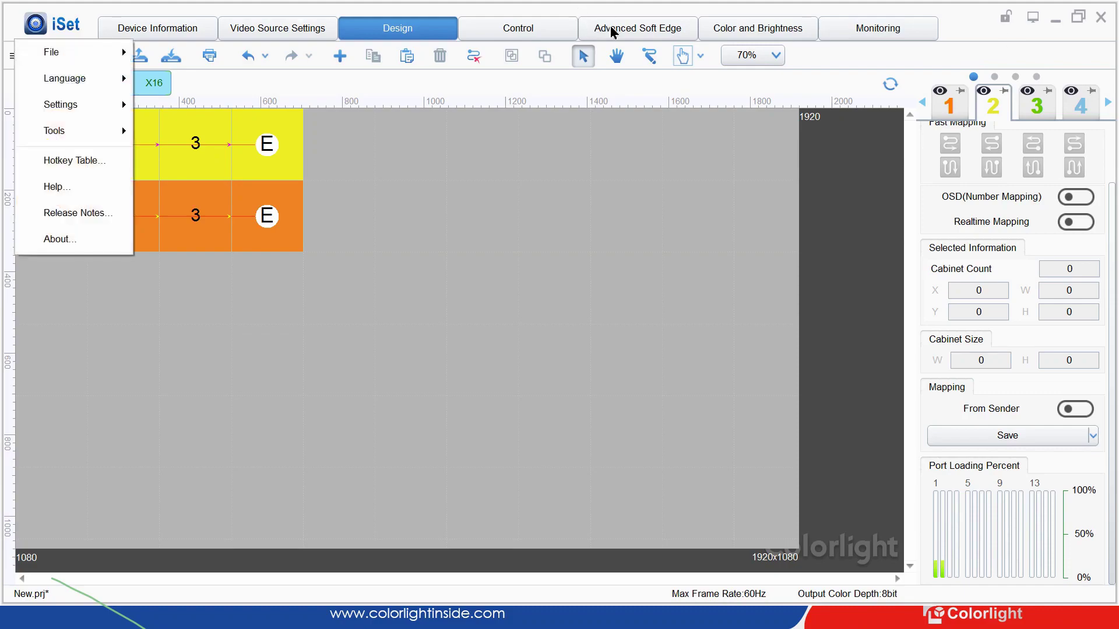
key("Down")
key("Down")
key("Right")
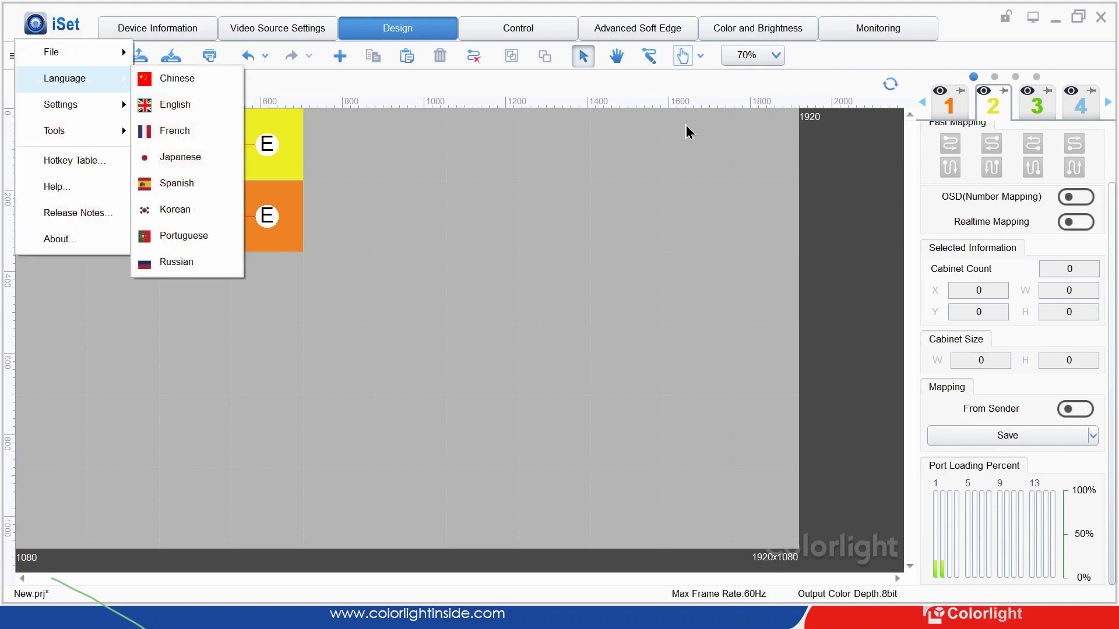
key("Down")
key("Down")
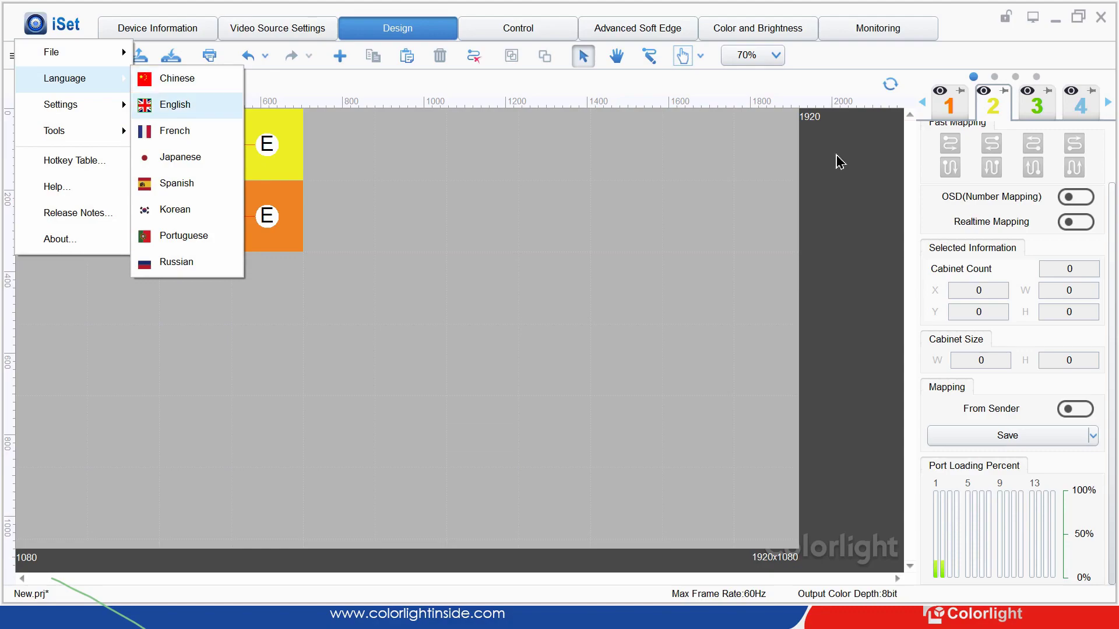
key("Down")
key("Down")
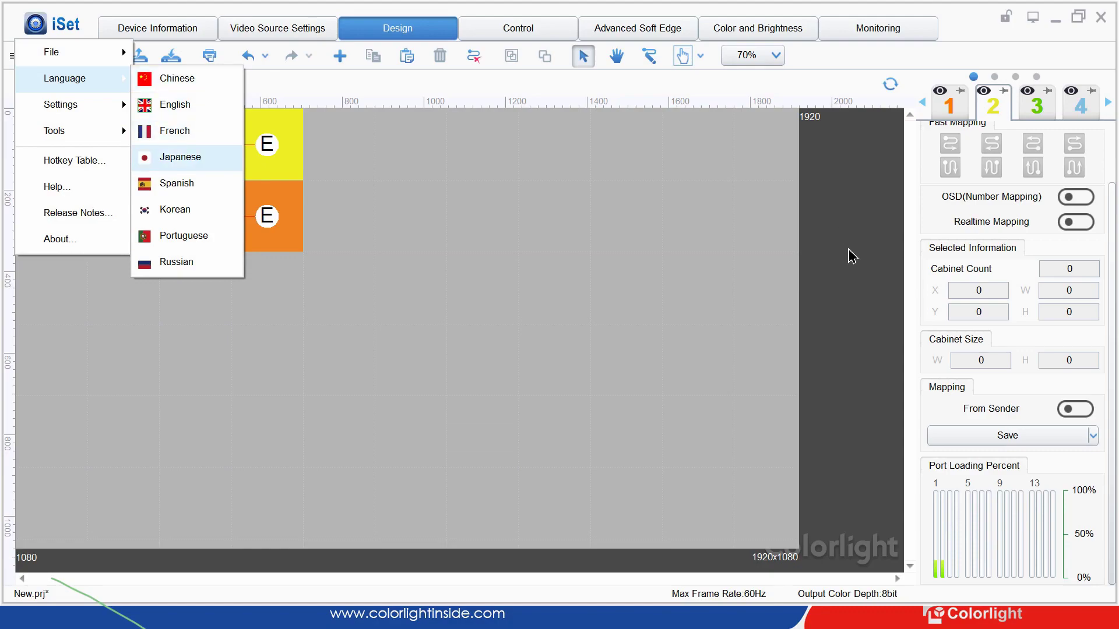
key("Down")
key("Down")
key("Down")
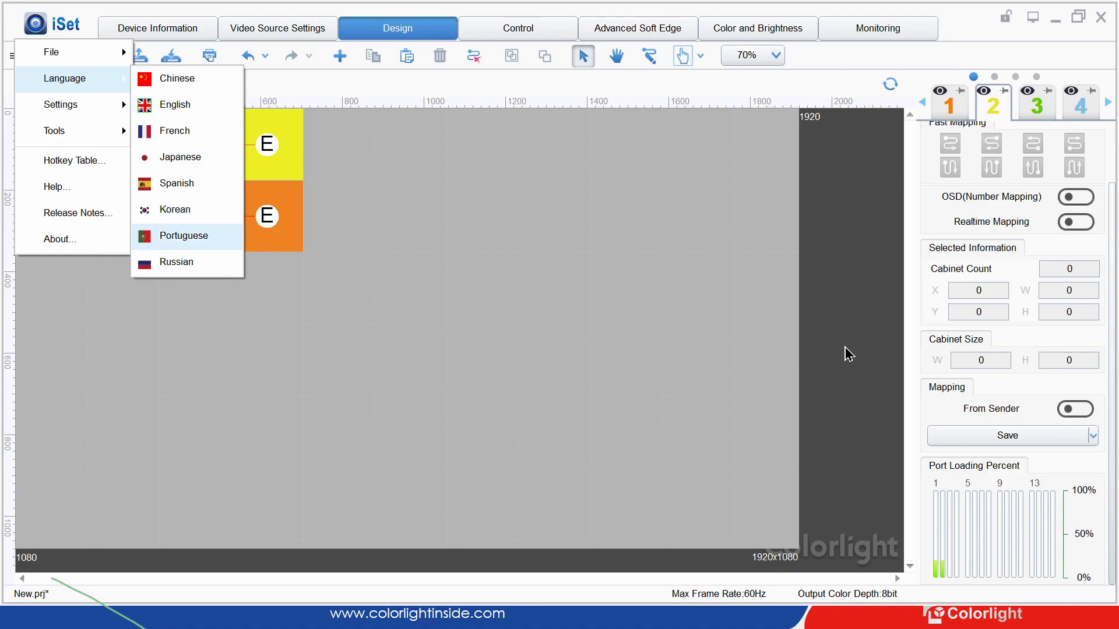
key("Down")
key("Up")
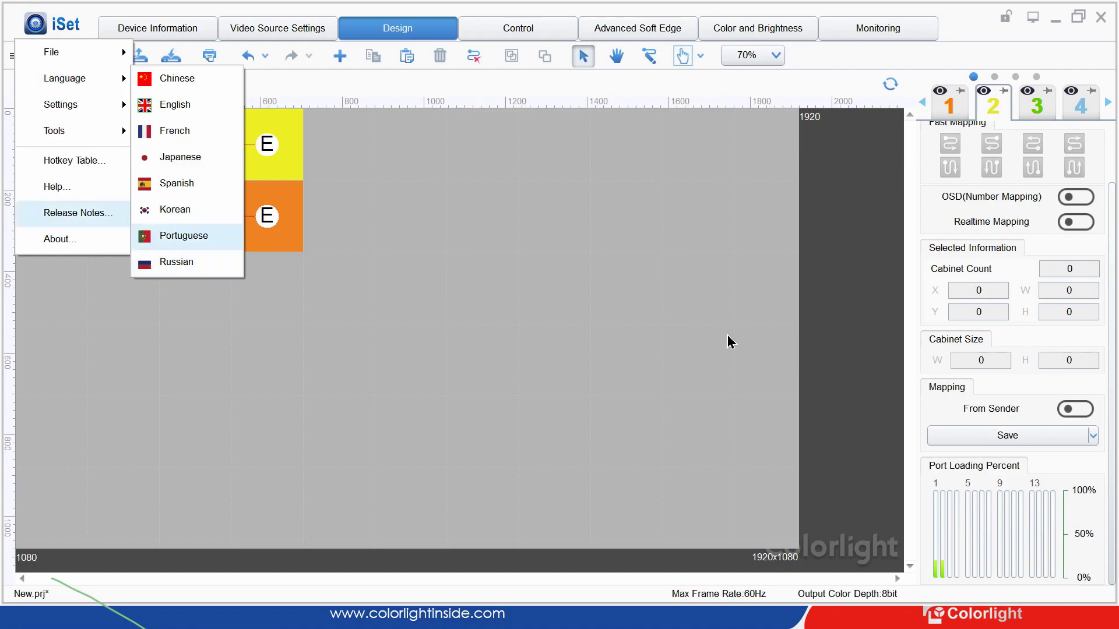
key("Escape")
key("Escape")
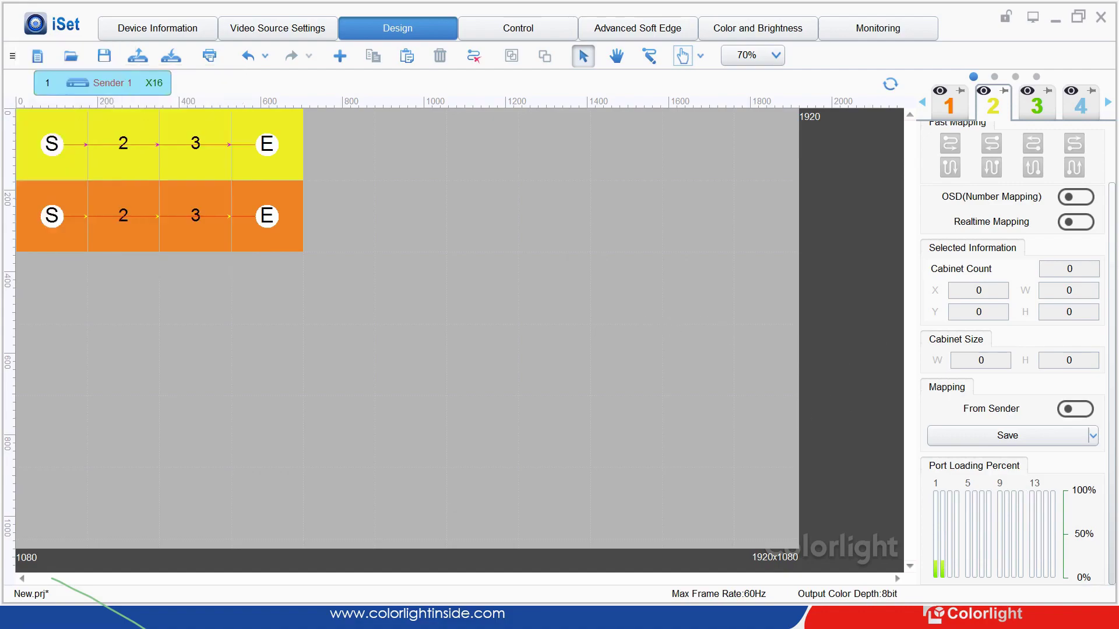
Step: Check the Port Loading Calculator and its By Cabinet Configuration settings, and close it
key("alt")
key("Down")
key("Down")
key("Down")
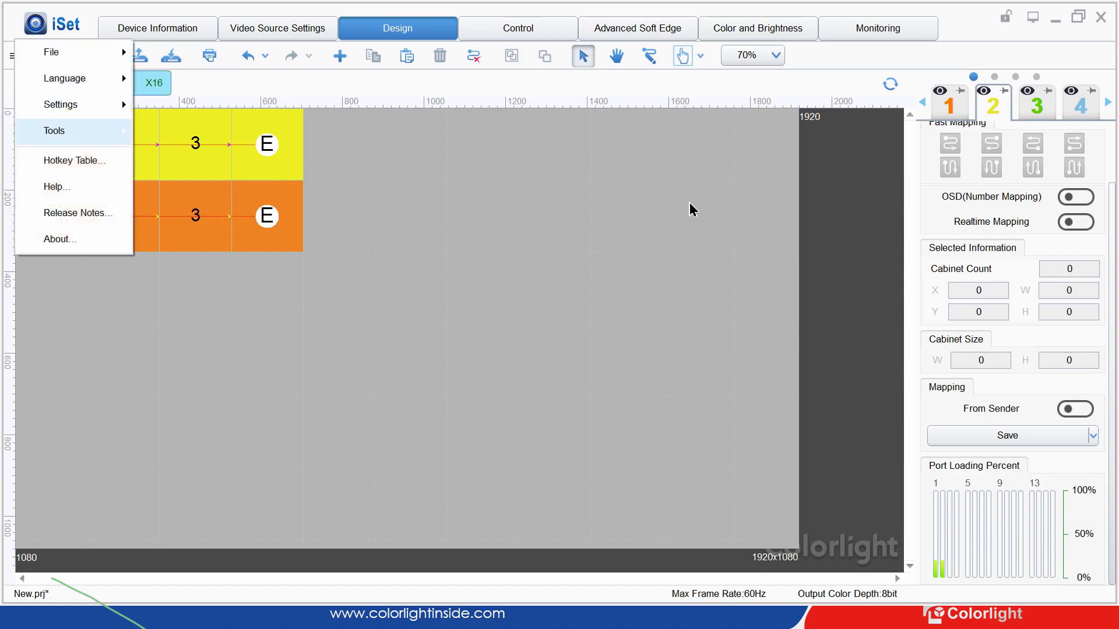
key("Right")
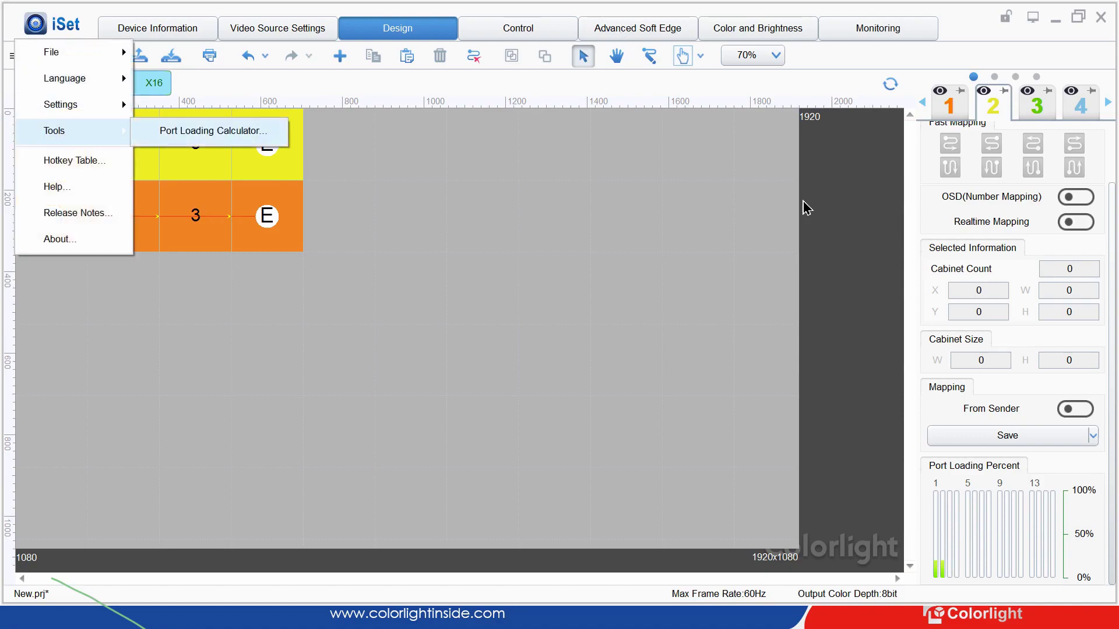
key("Return")
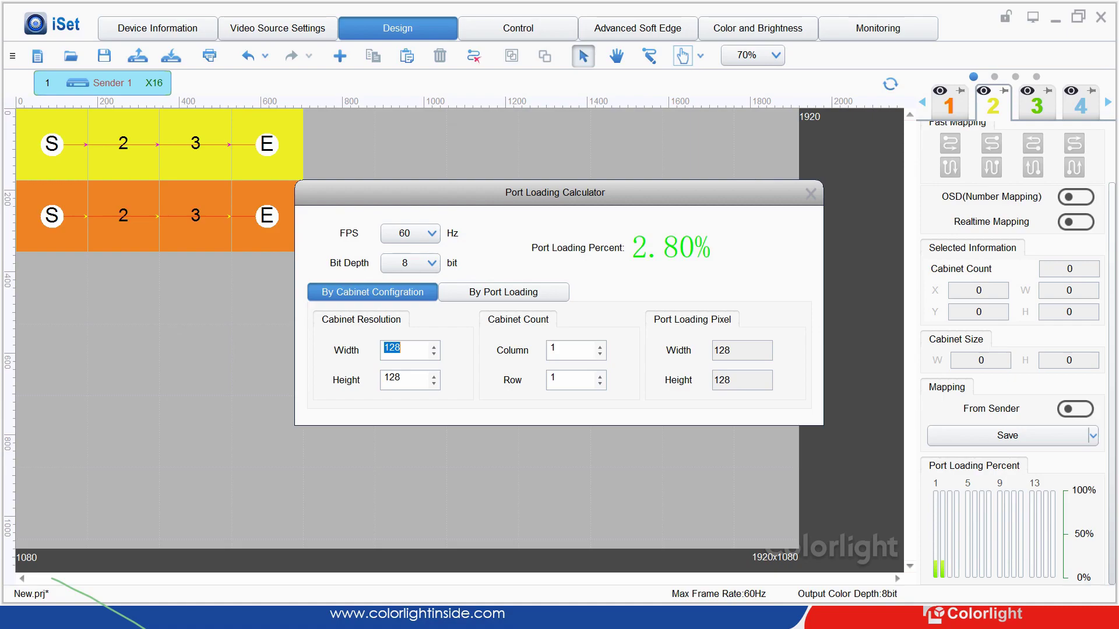
left_click(811, 193)
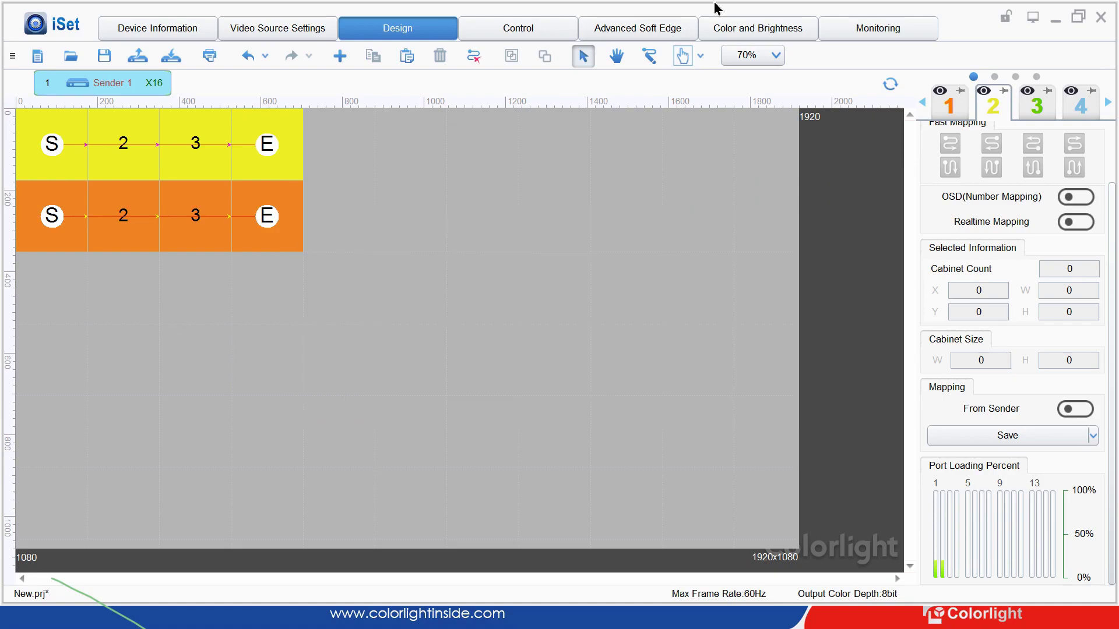
Step: View the help documentation full screen with its chapters expanded, and close it
left_click(52, 24)
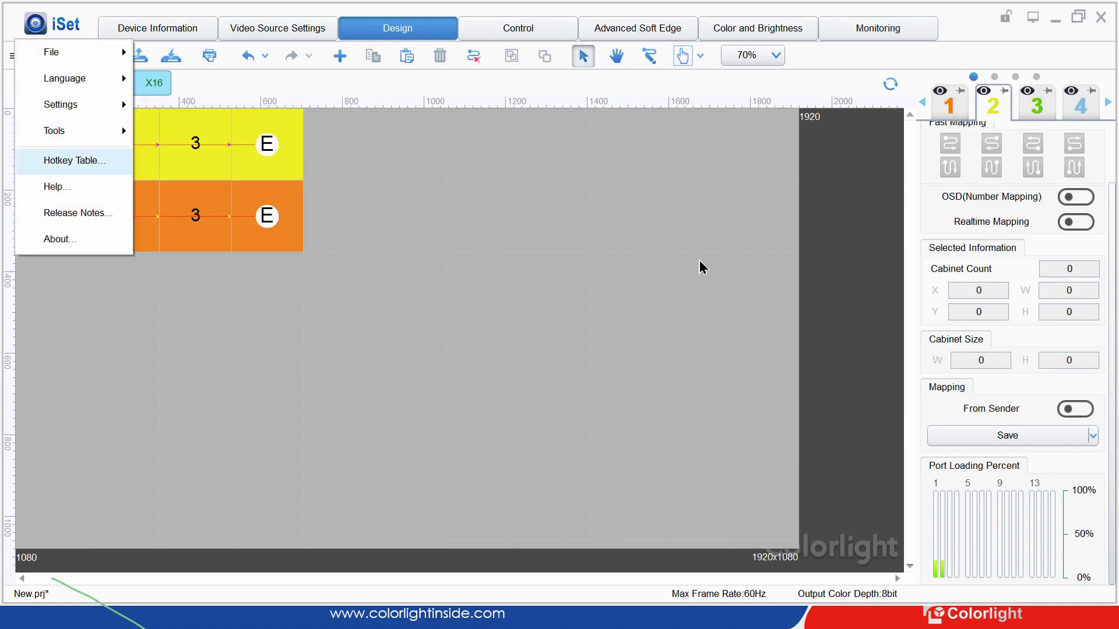
key("Return")
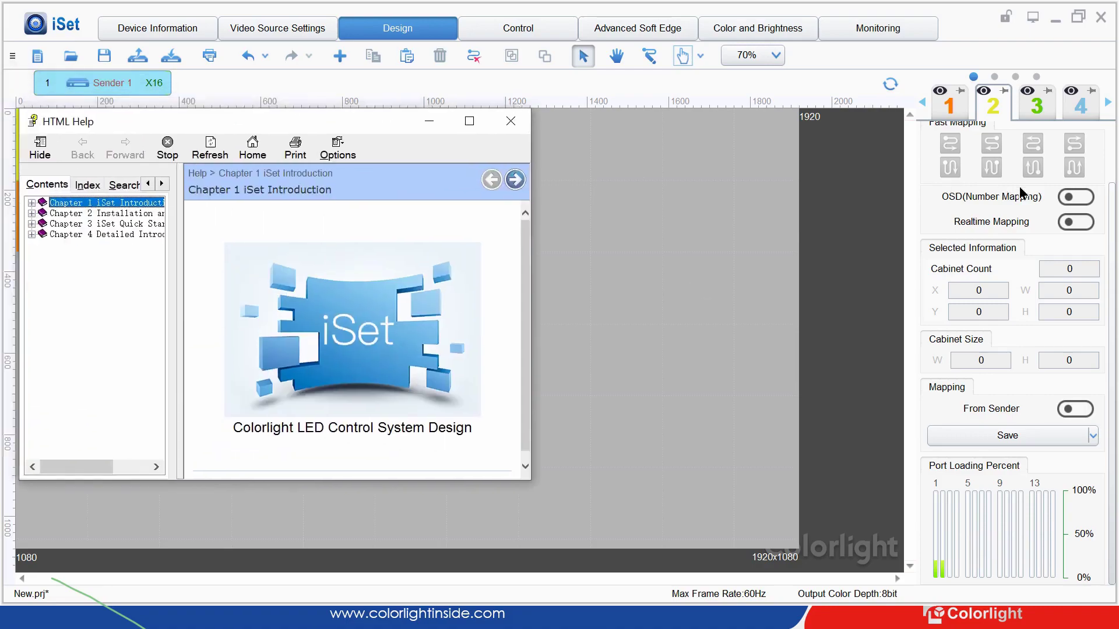
key("super+Up")
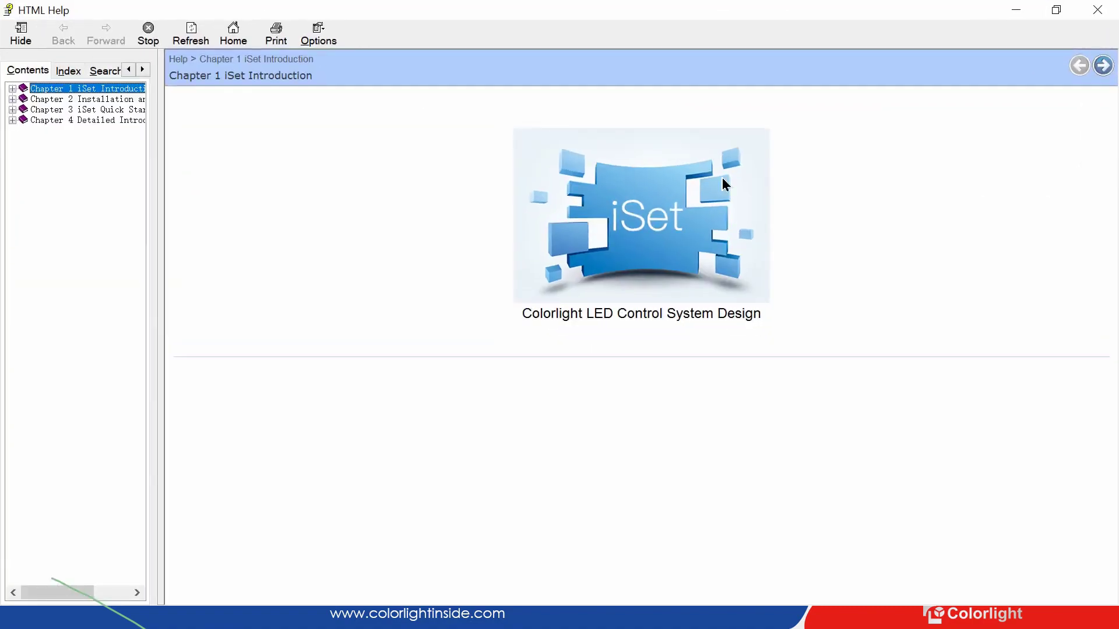
key("Right")
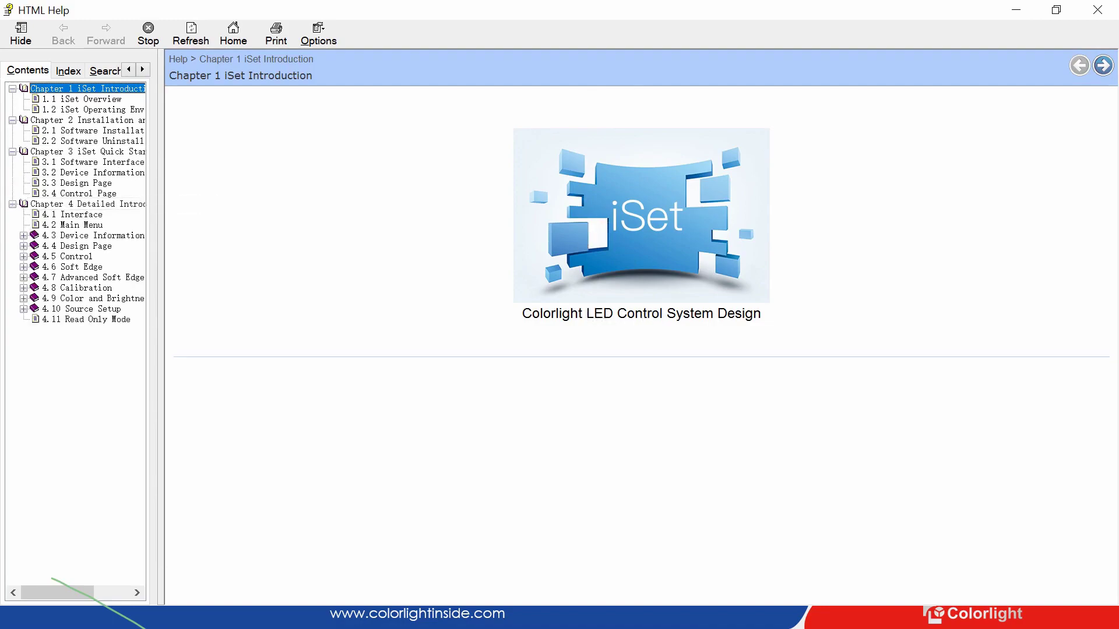
left_click(1097, 10)
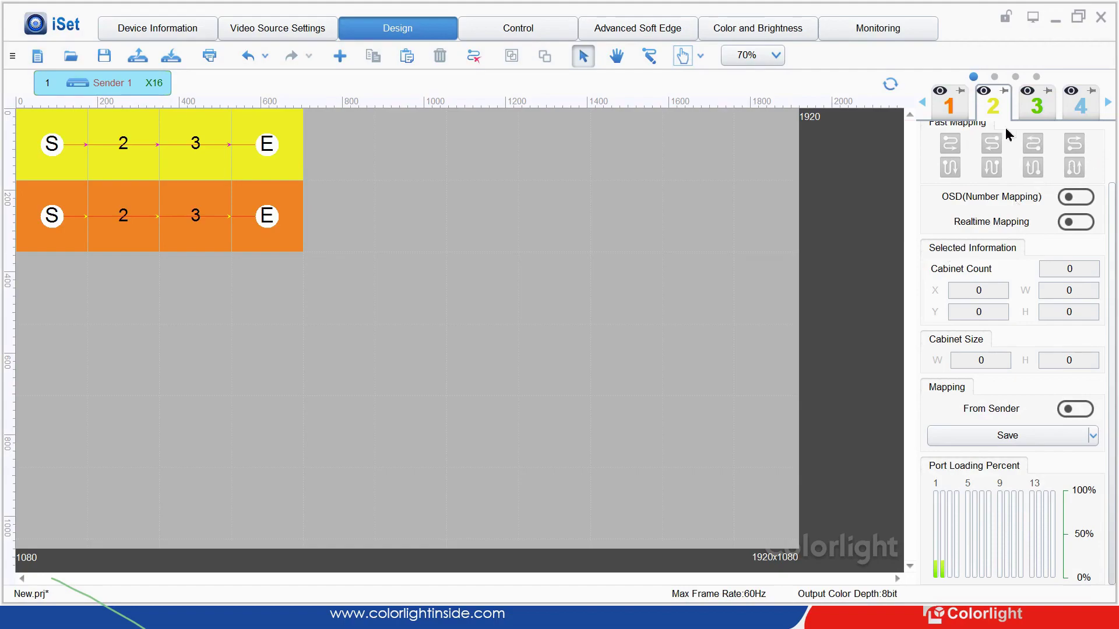
Step: On the Advanced Soft Edge page, read the screen information, turn Soft Edge on and set the display to Seam
left_click(518, 28)
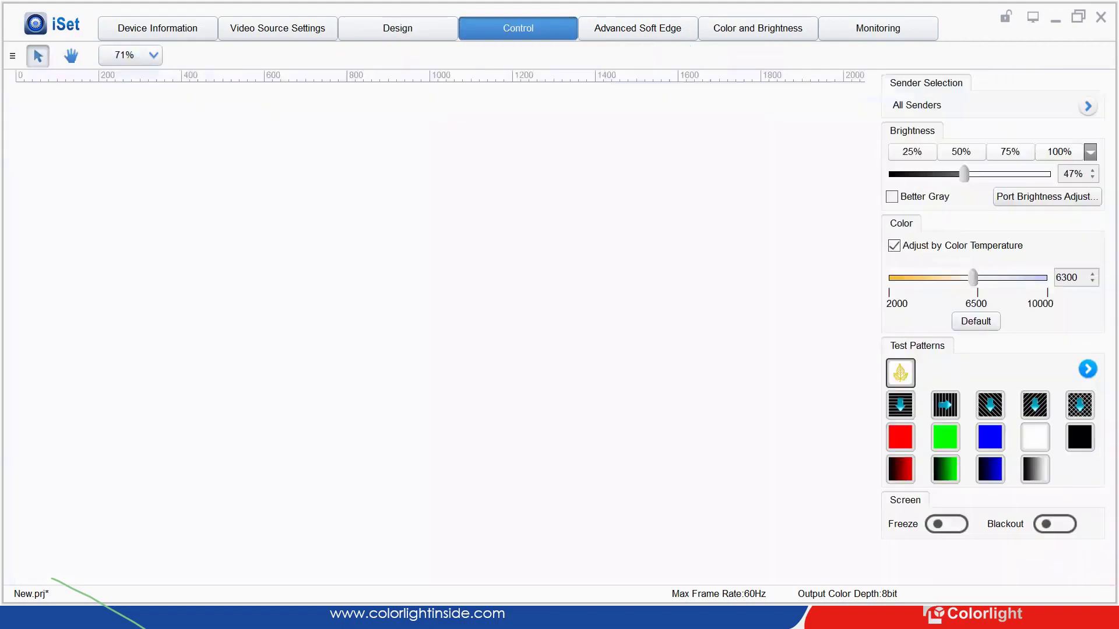
left_click(637, 28)
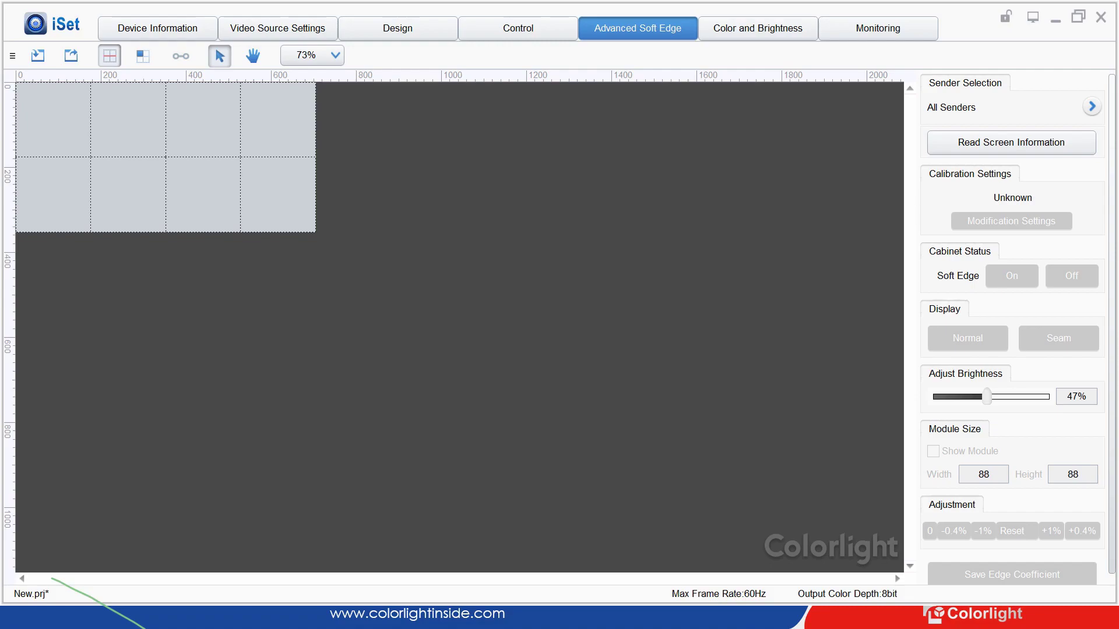
left_click(1011, 142)
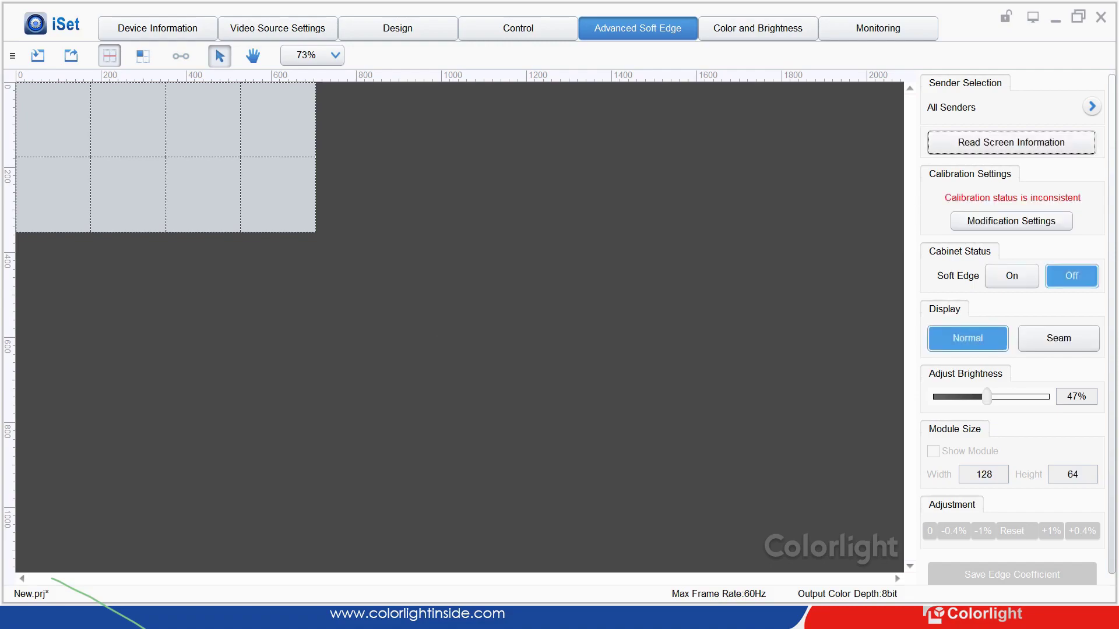
left_click(1012, 276)
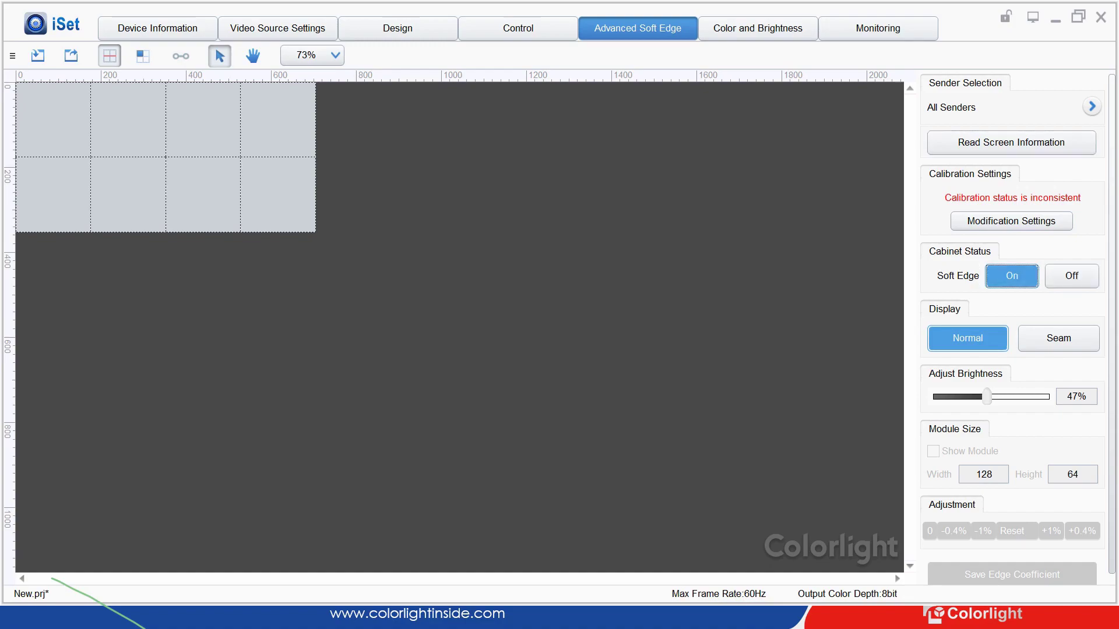
left_click(1058, 337)
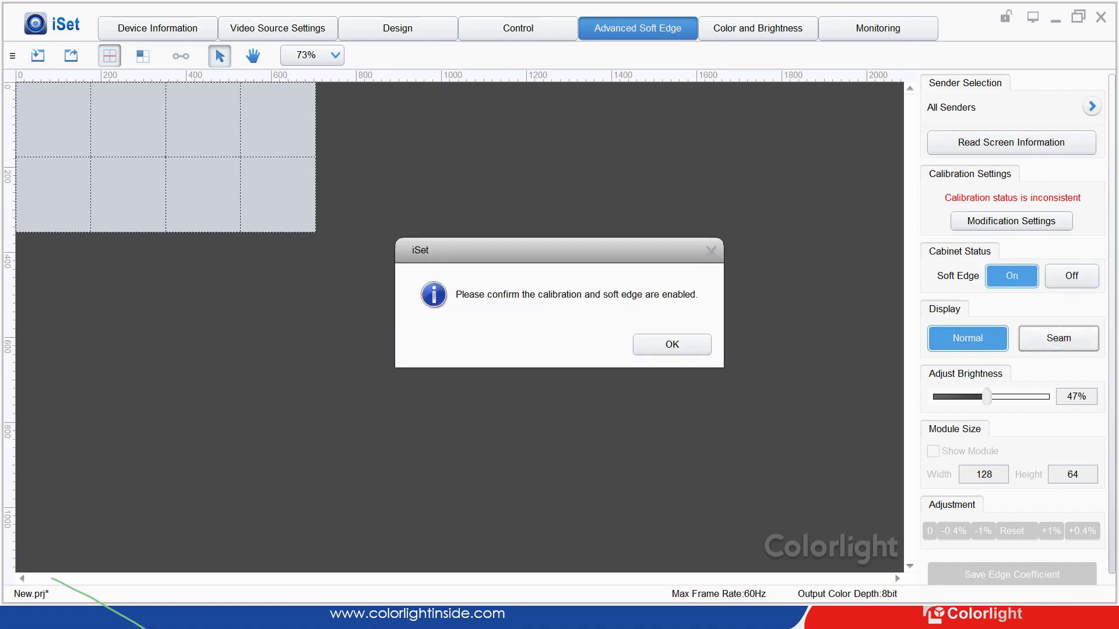
key("Return")
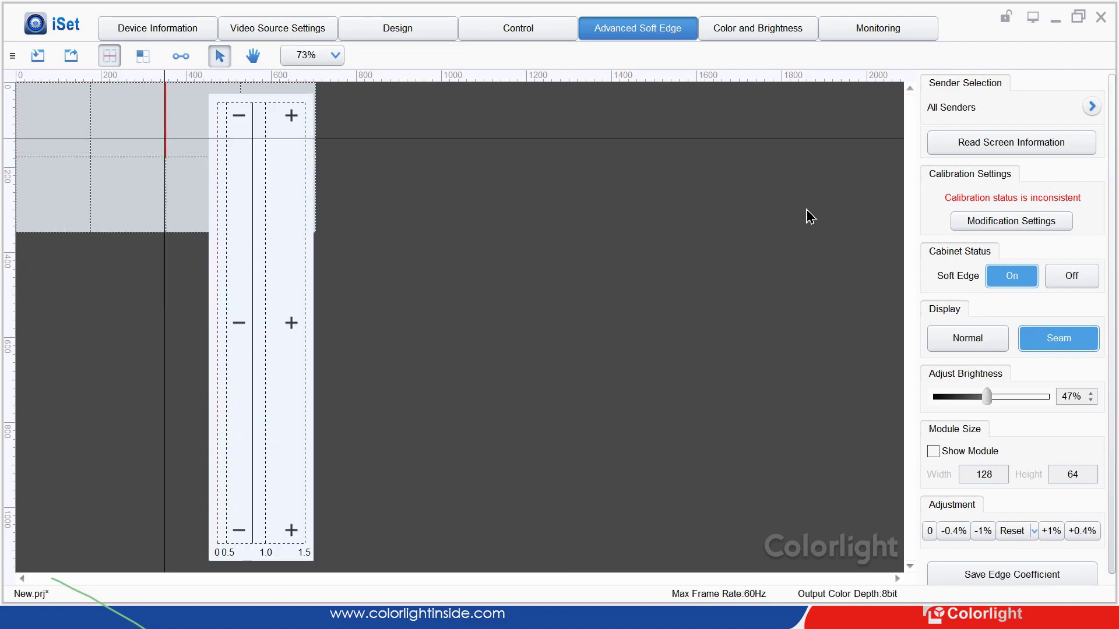
Step: Fine-tune the whole vertical seam between the second and third cabinets of the upper row to a coefficient of about 0.9
left_click(291, 323)
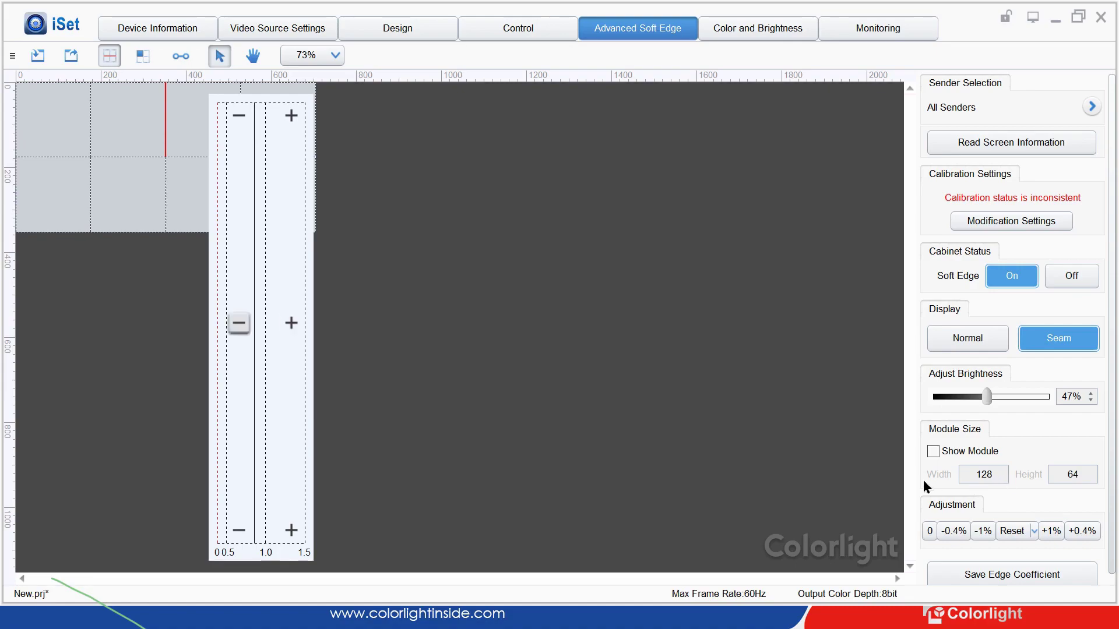
left_click(239, 323)
left_click(239, 323)
left_click(239, 323)
left_click(239, 323)
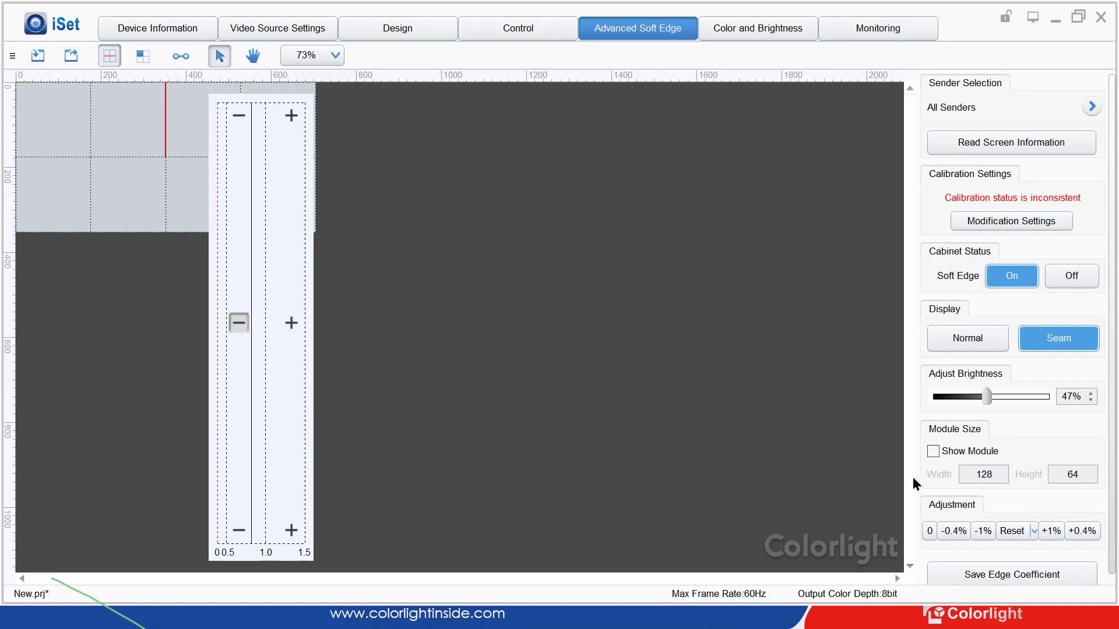
left_click(239, 323)
left_click(291, 323)
left_click(292, 323)
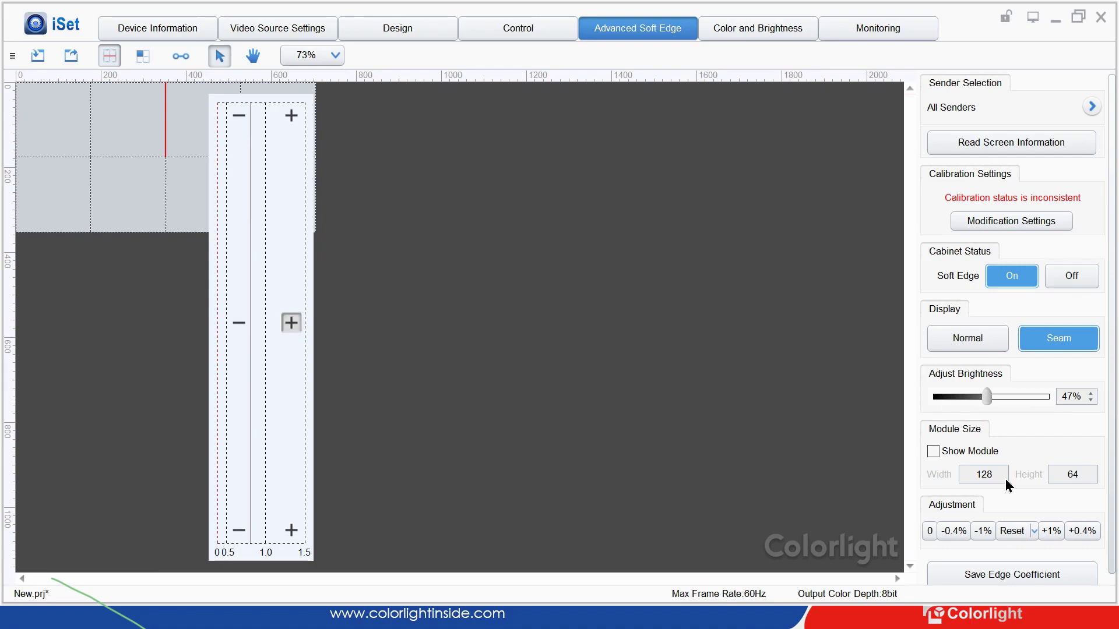
left_click(291, 323)
left_click(291, 323)
left_click(292, 323)
left_click(292, 323)
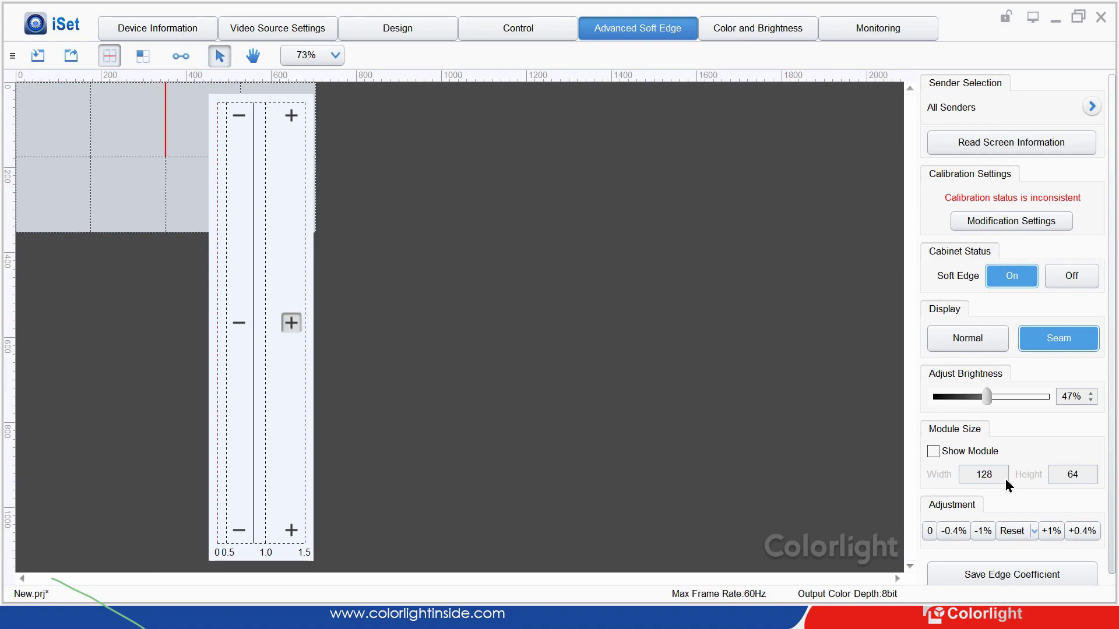
left_click(291, 323)
left_click(291, 322)
left_click(291, 323)
left_click(291, 322)
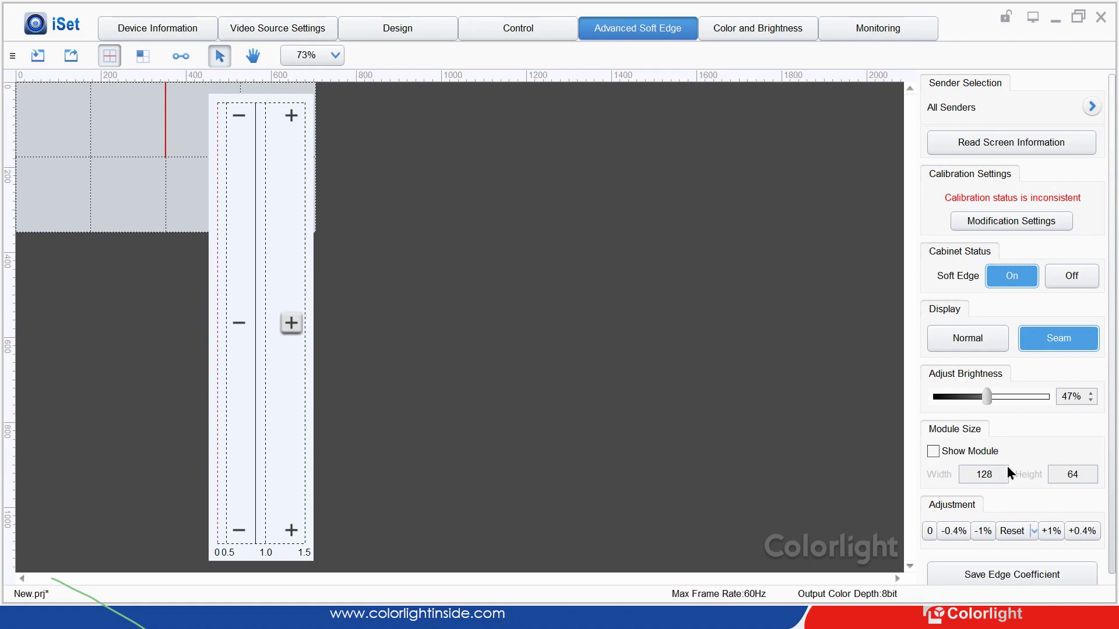
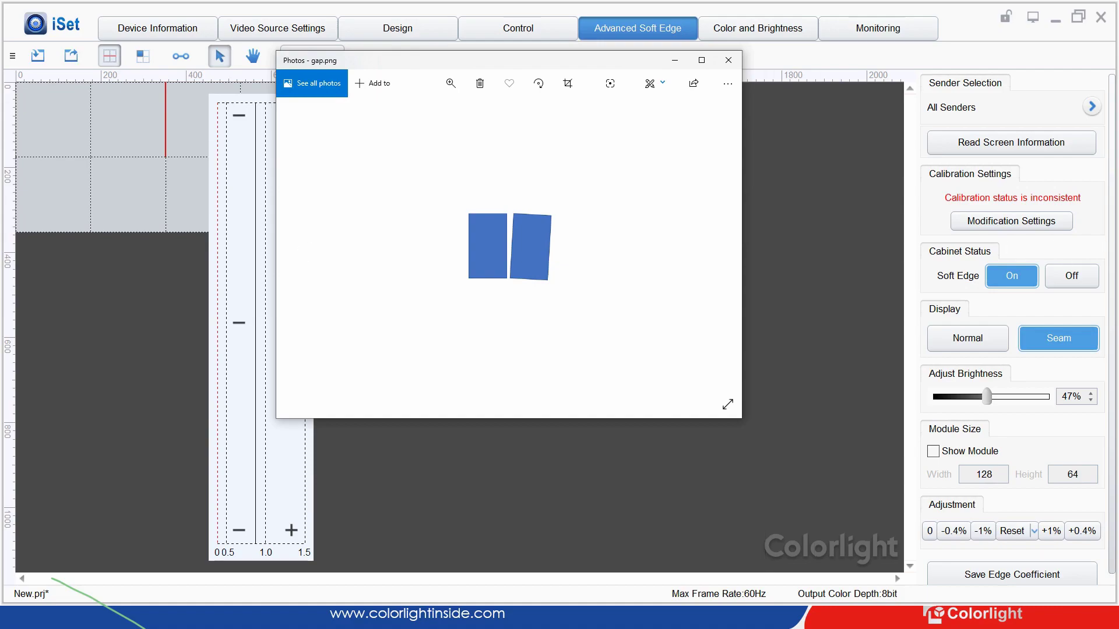
Step: Close the gap.png image and slant the seam's coefficient line, with its upper end just above 1.0 and its lower end at about 0.8
key("alt+F4")
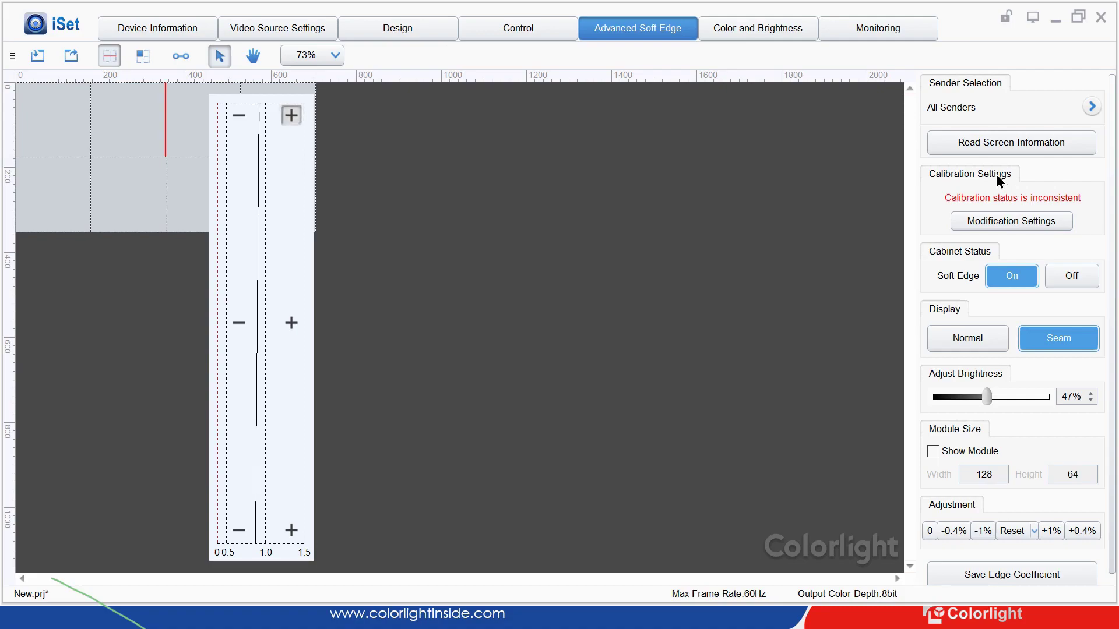
left_click(992, 222)
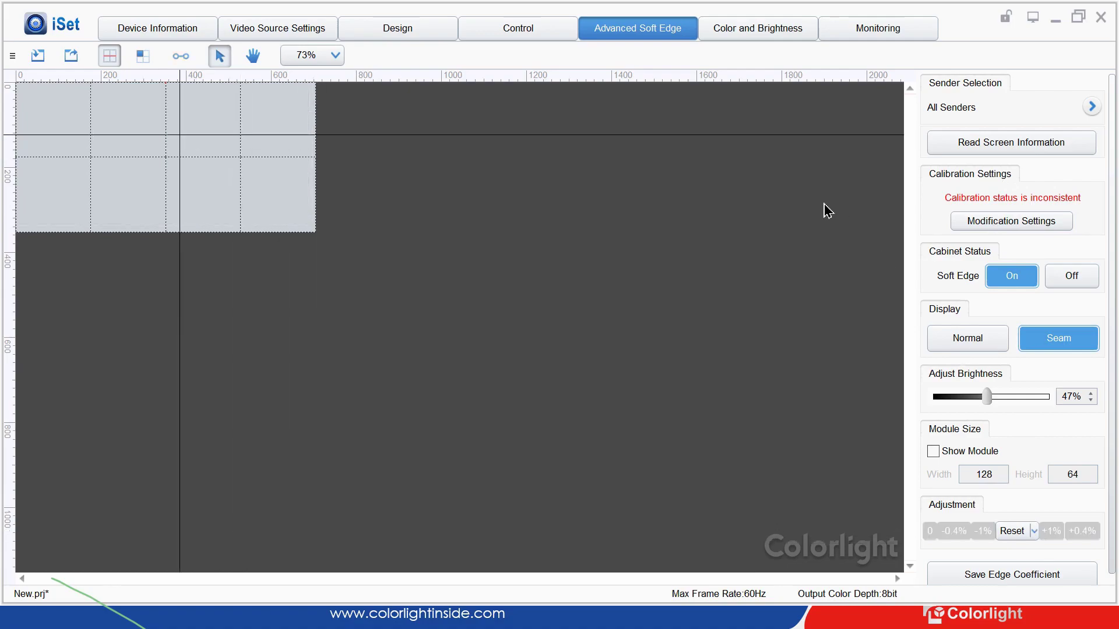
left_click(1000, 276)
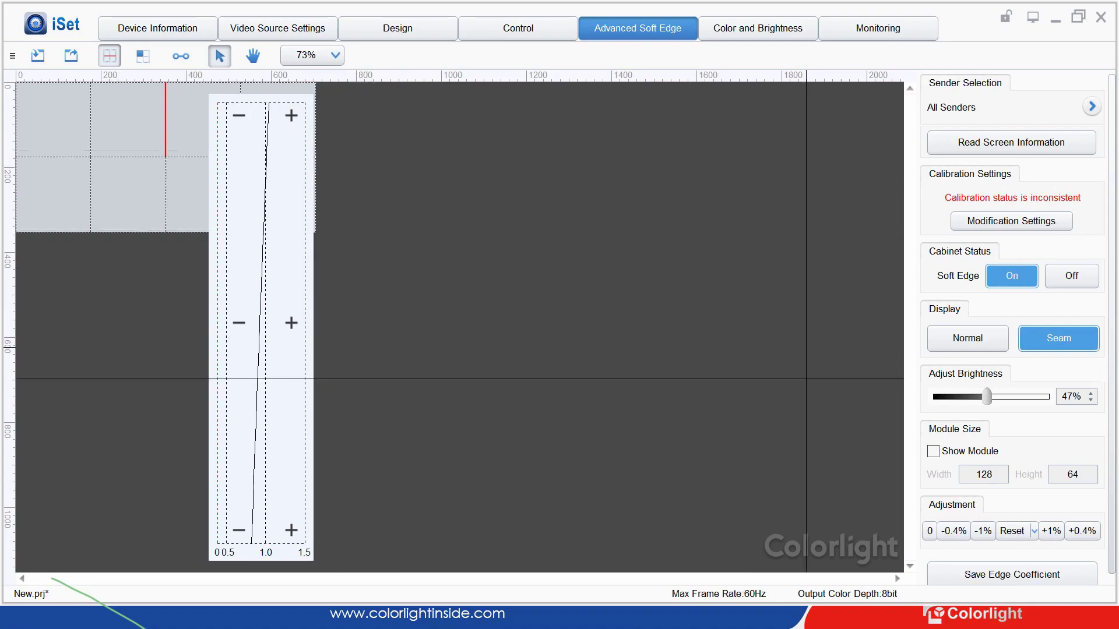
Step: Save the edge coefficient, and reset the adjustment of the selected seam
scroll(1011, 326, "down", 1)
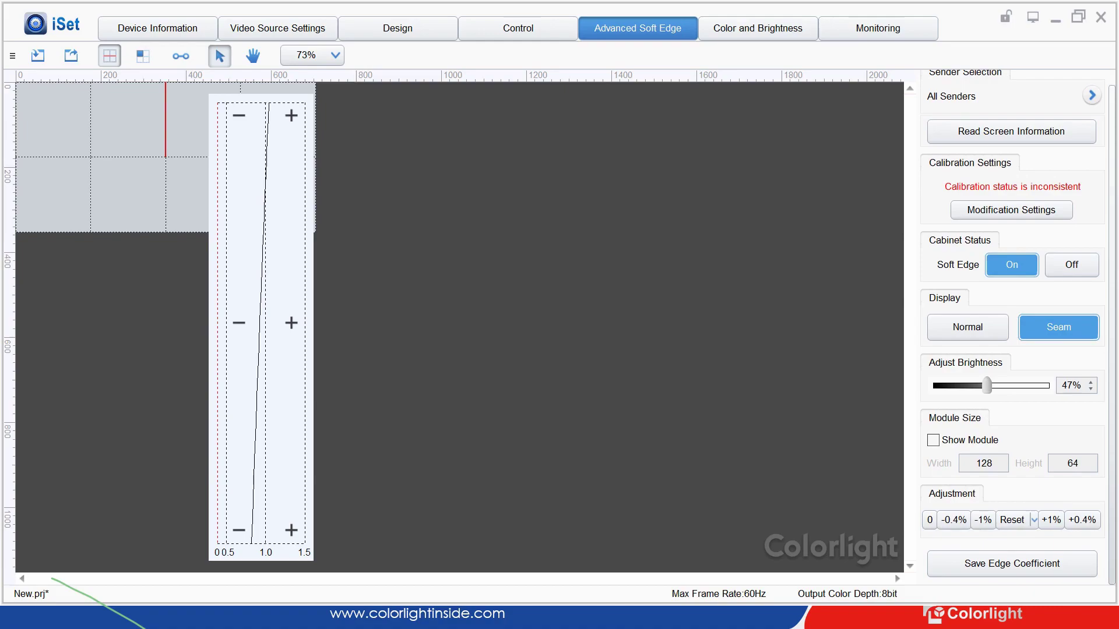
left_click(1012, 563)
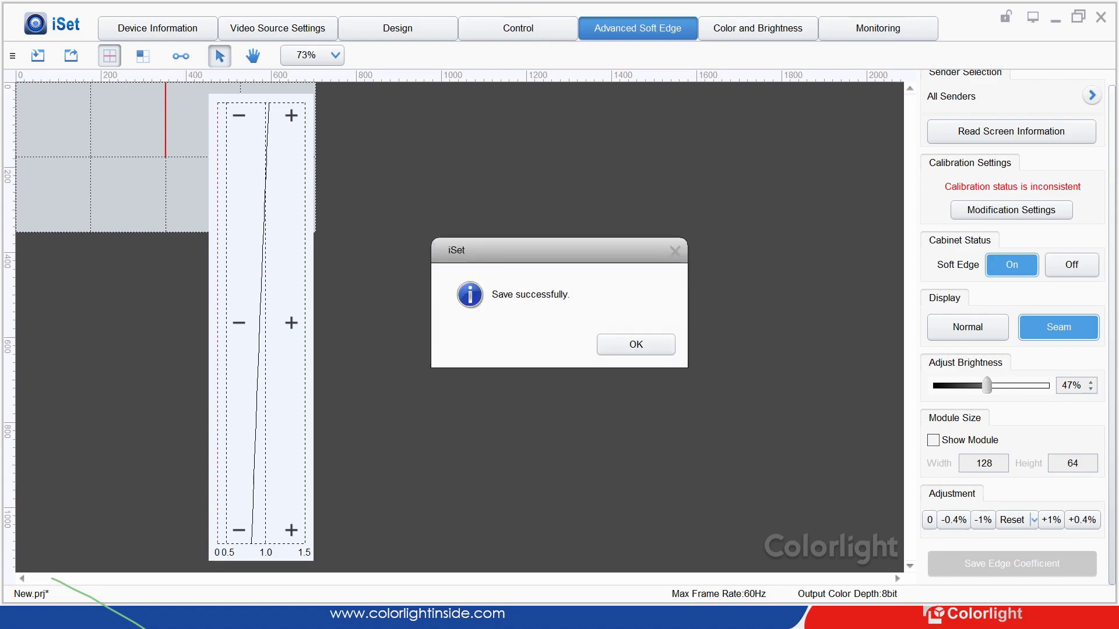
left_click(635, 343)
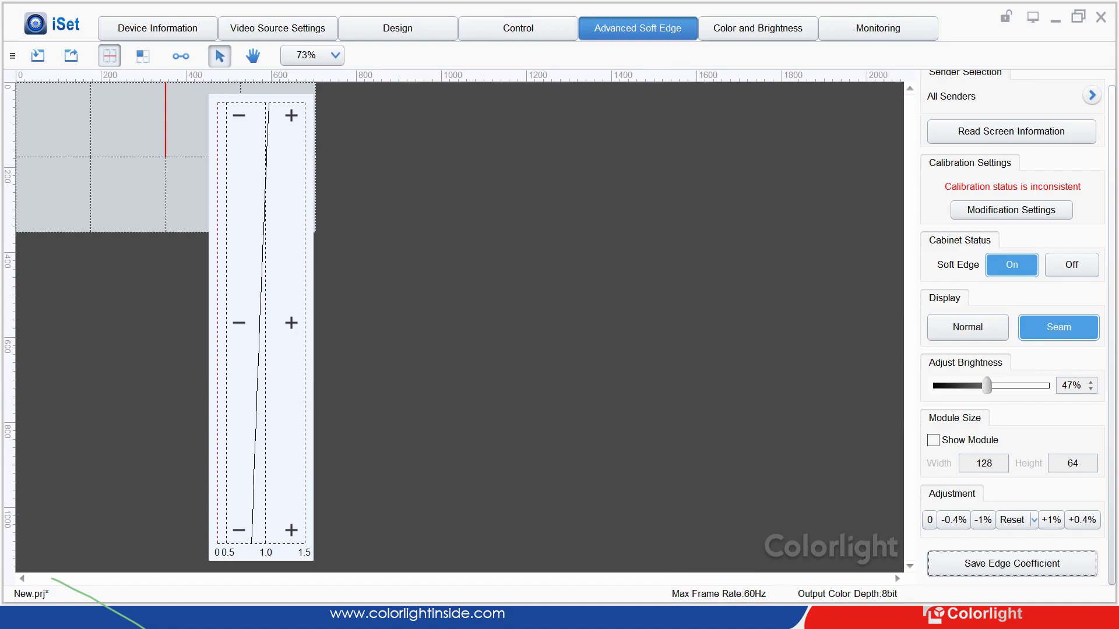
left_click(1012, 519)
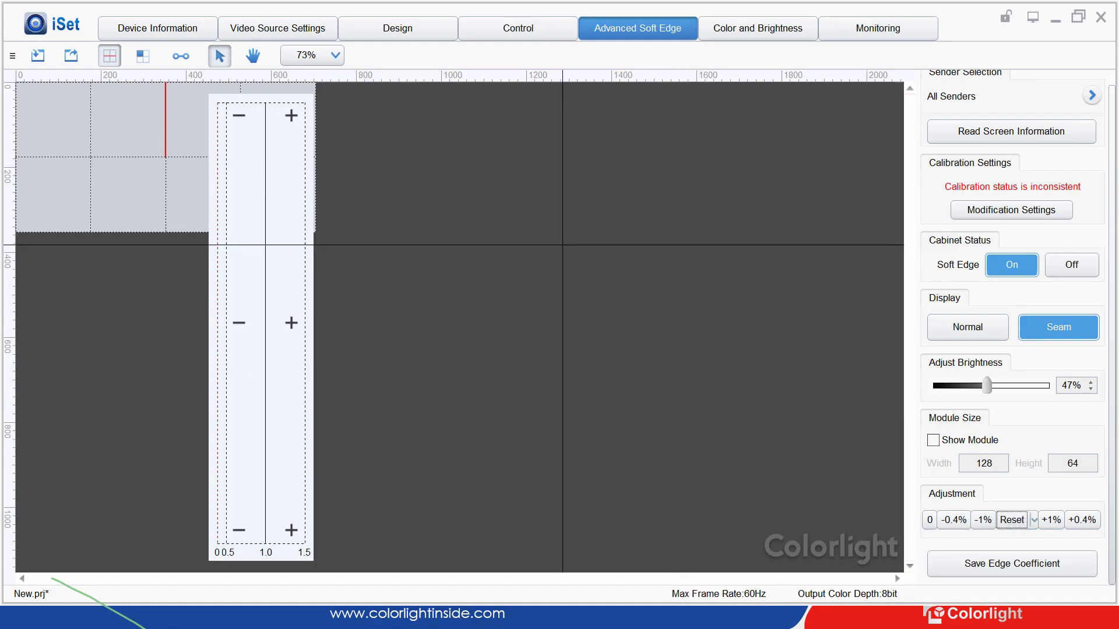
Step: Leave the soft edge page without saving the seam data and read the screen information on the Color and Brightness page
left_click(563, 245)
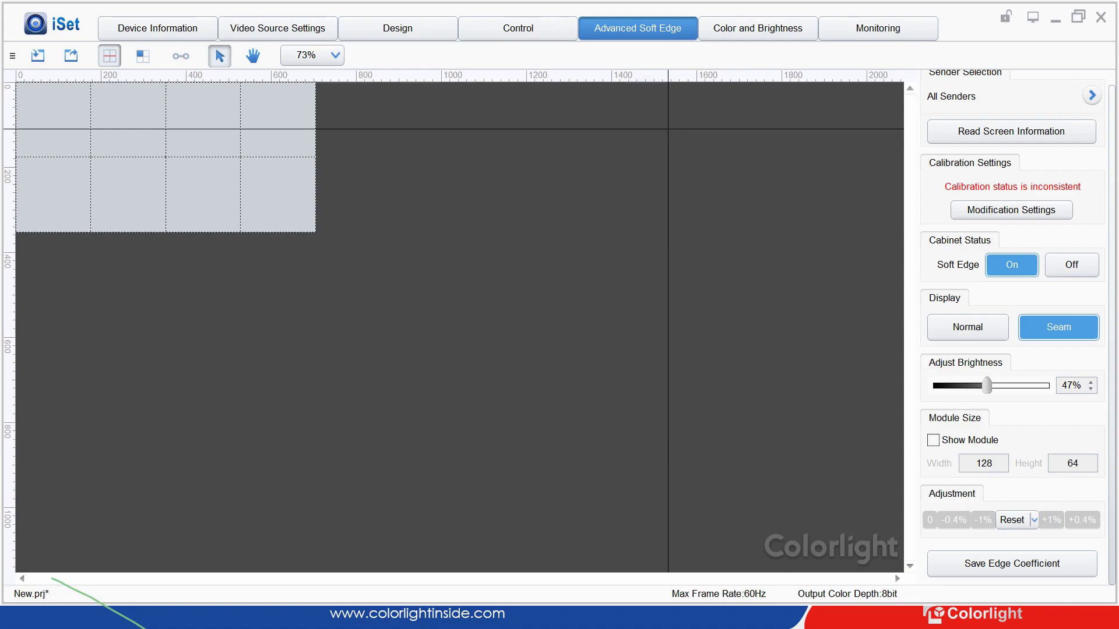
left_click(758, 28)
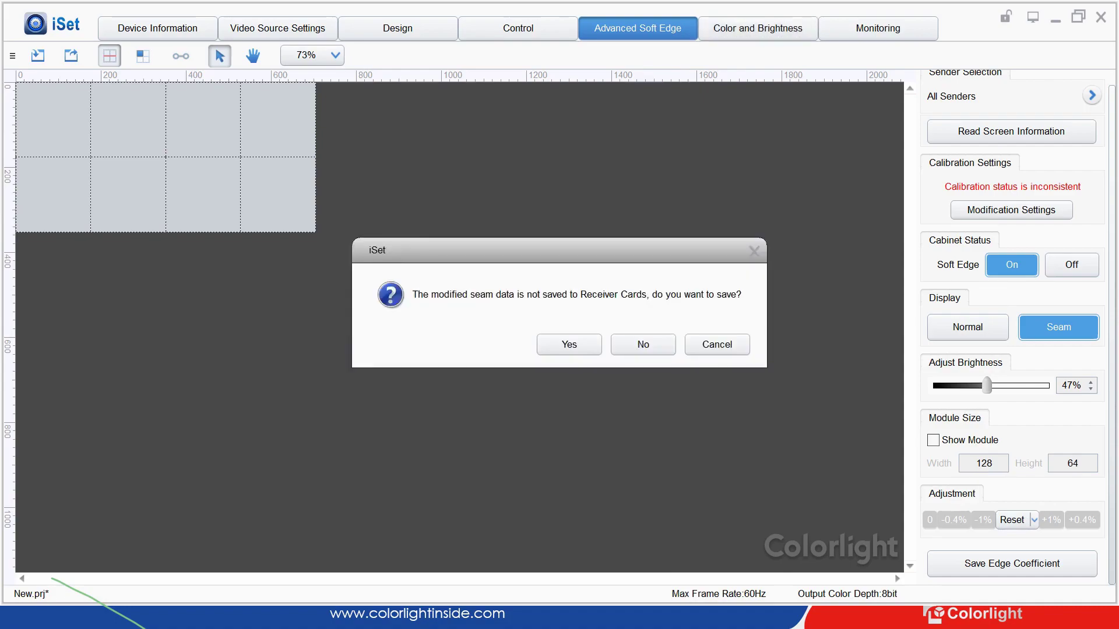
left_click(642, 343)
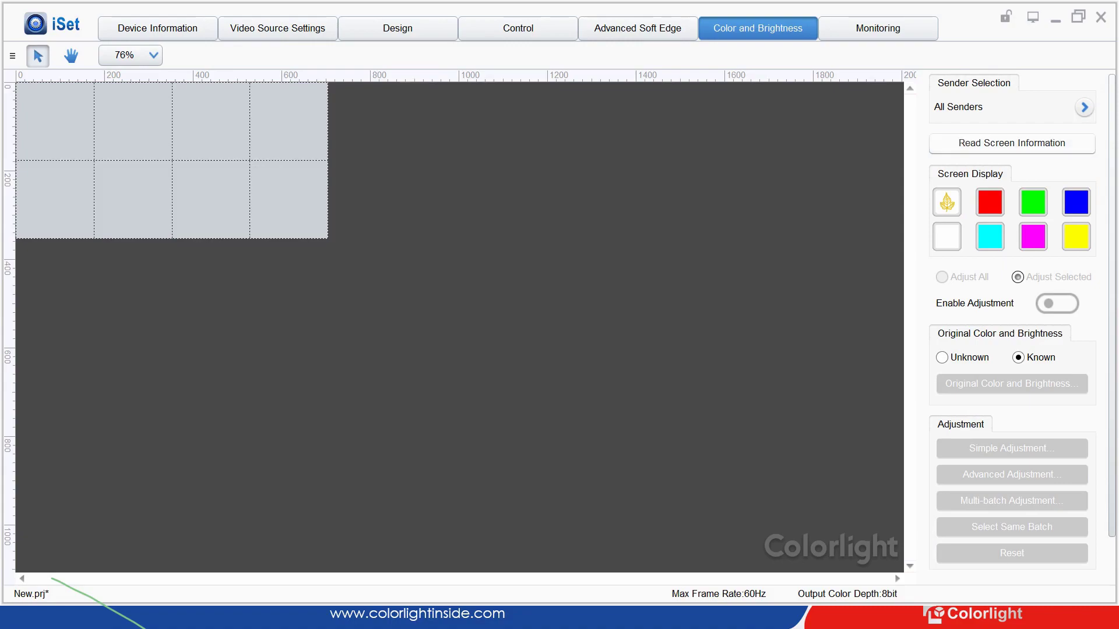
left_click(1012, 143)
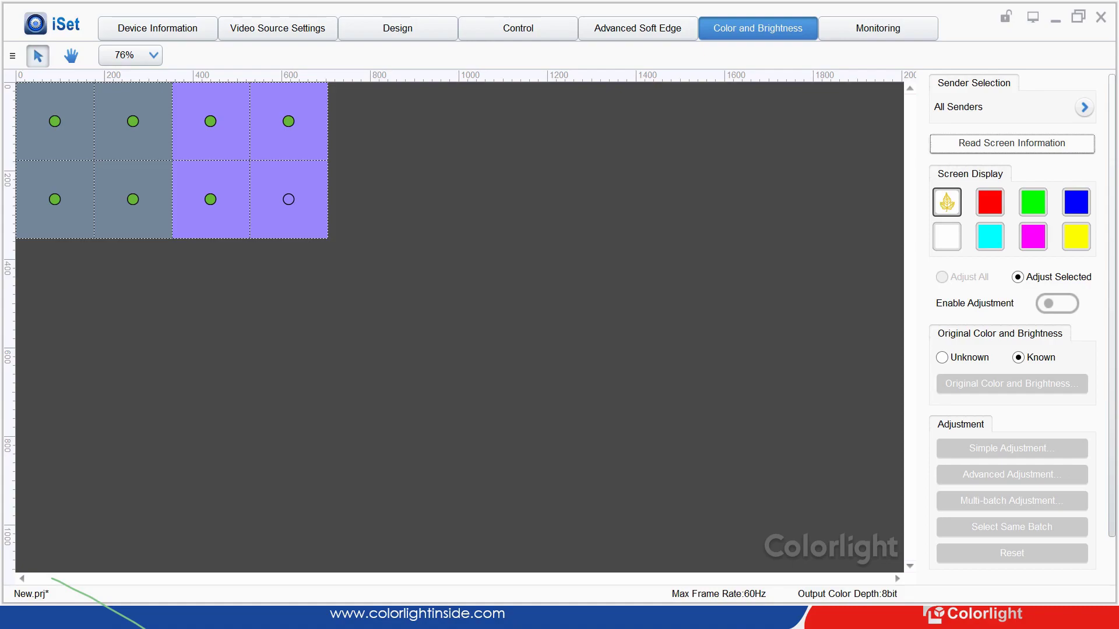
Step: Show the red, green and blue test colors on the screen, and restore the normal picture display
left_click(990, 203)
left_click(1034, 203)
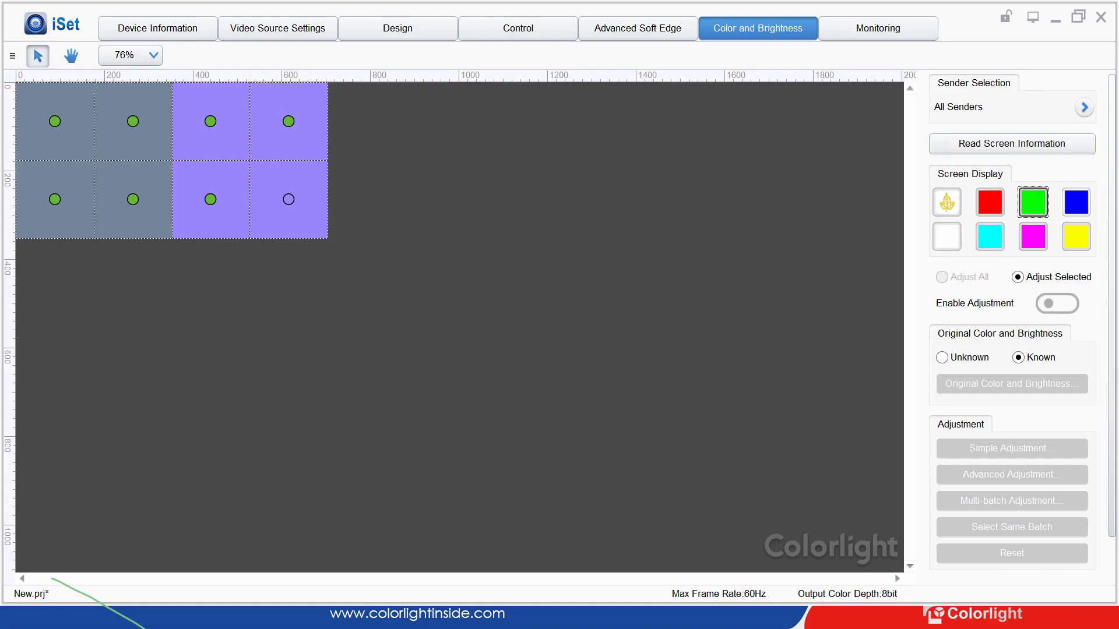
left_click(1076, 202)
left_click(947, 202)
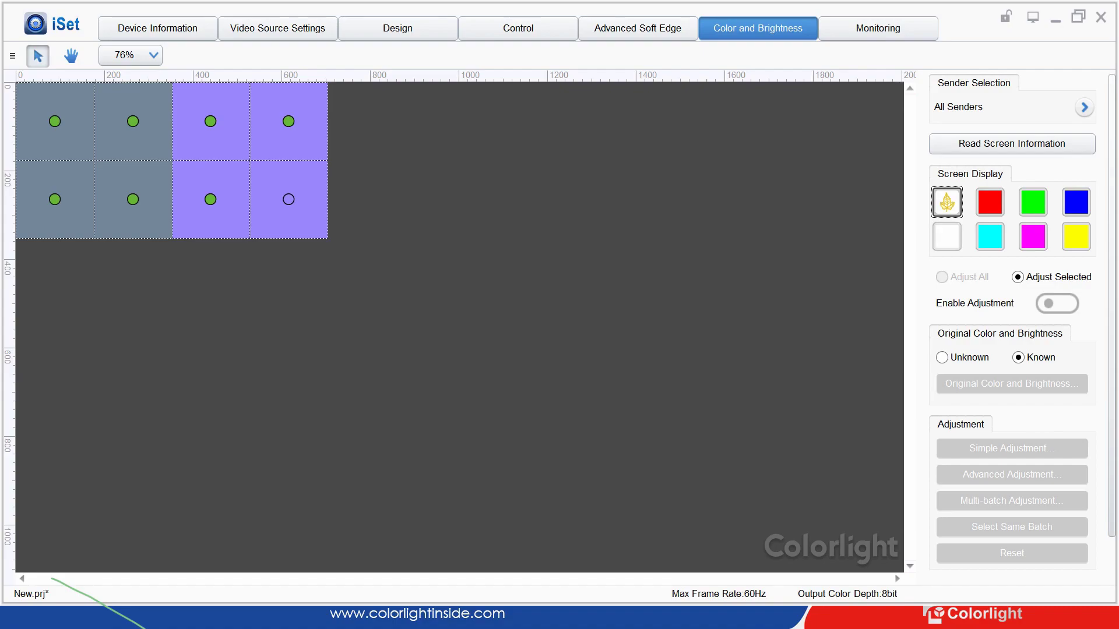
Step: Read the screen information again and select both cabinets in the fourth column
left_click(1012, 143)
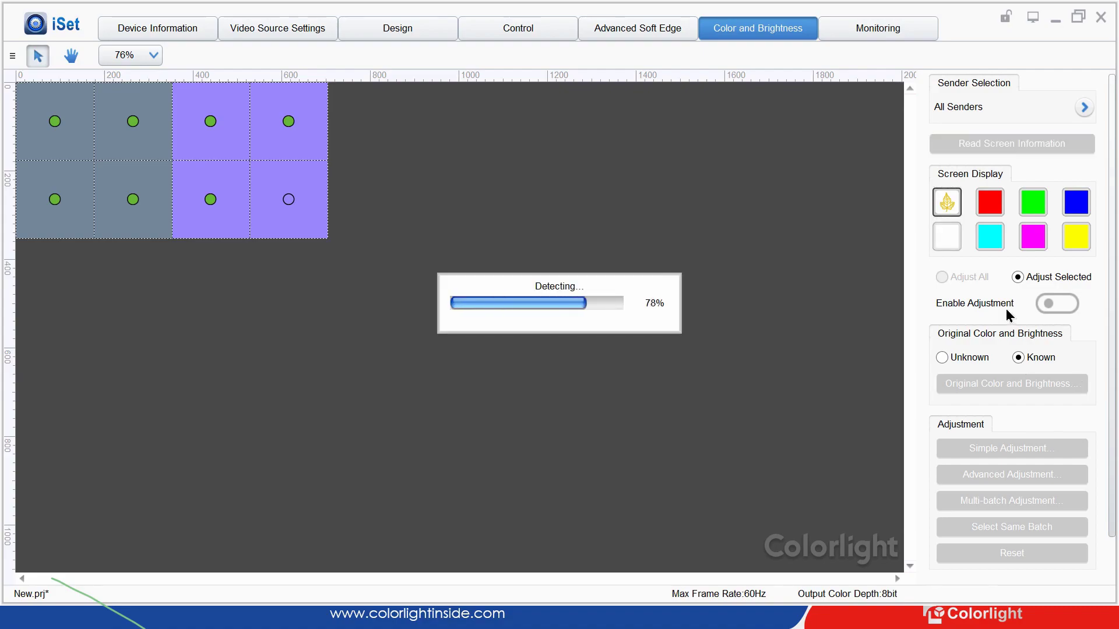
left_click(290, 201)
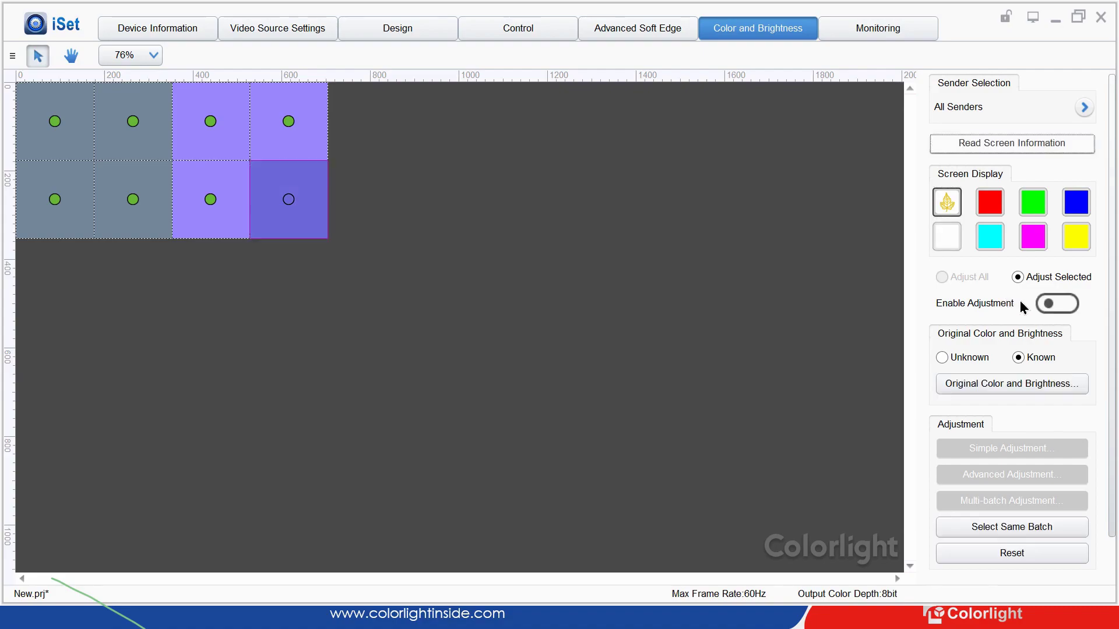
left_click_drag(466, 289, 175, 83)
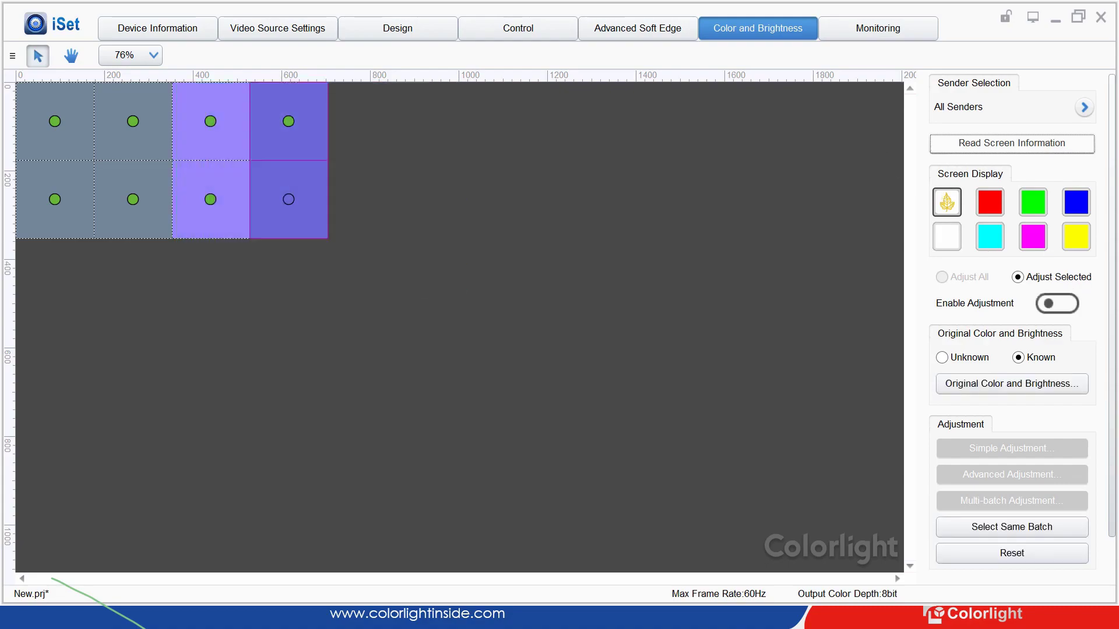
Step: Review the original brightness and X/Y chromaticity values of red, green and blue for the selected cabinets, and close them
left_click(1012, 383)
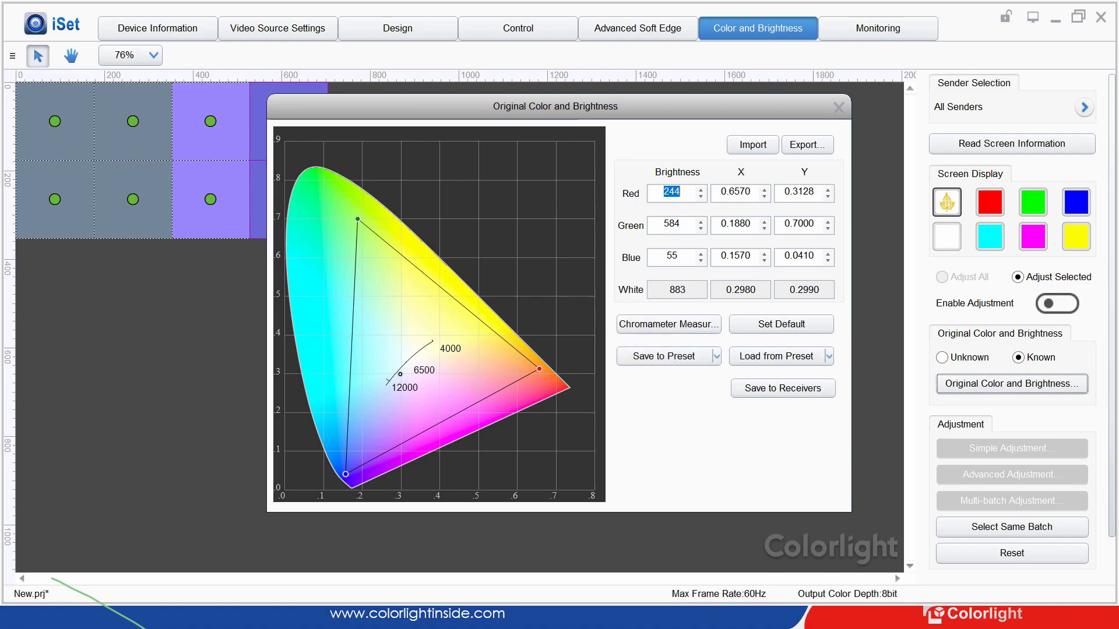
left_click(729, 191)
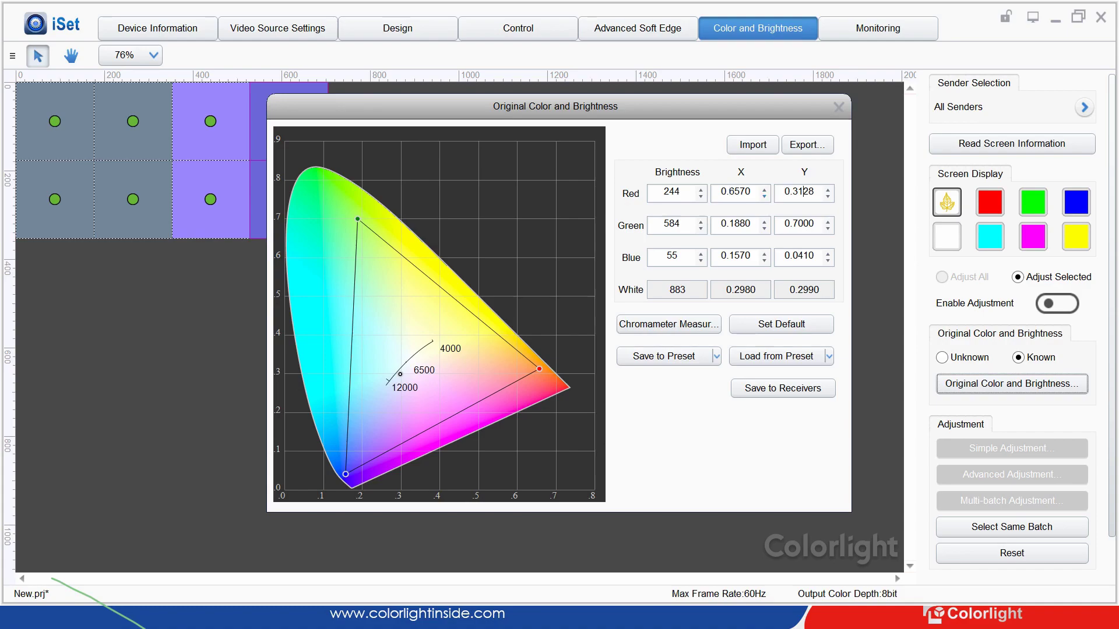
left_click_drag(734, 192, 739, 192)
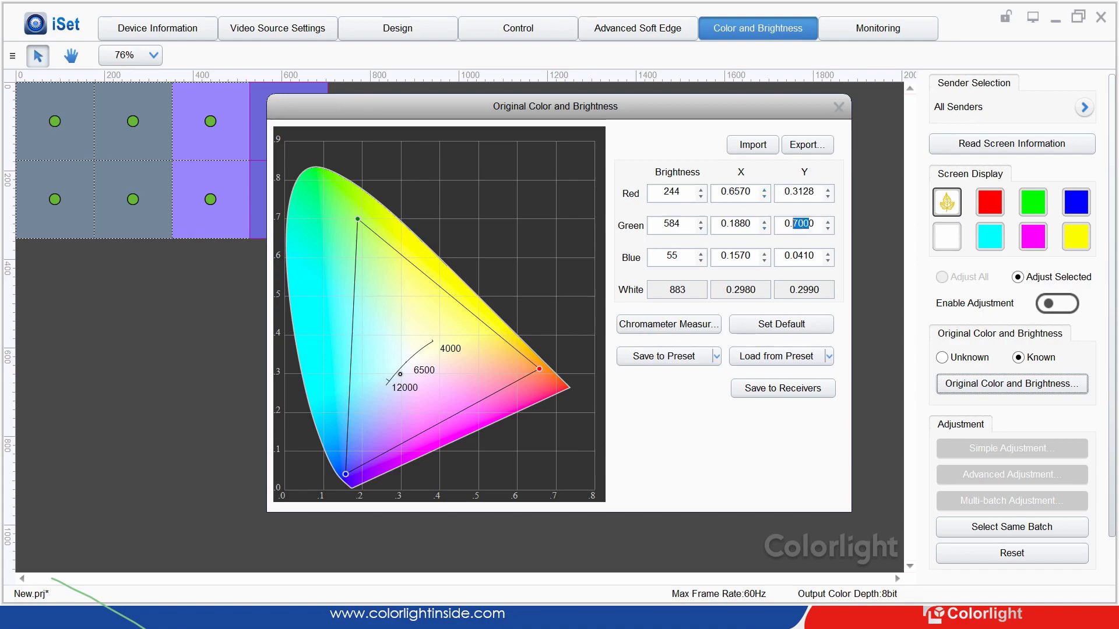
left_click_drag(746, 224, 746, 256)
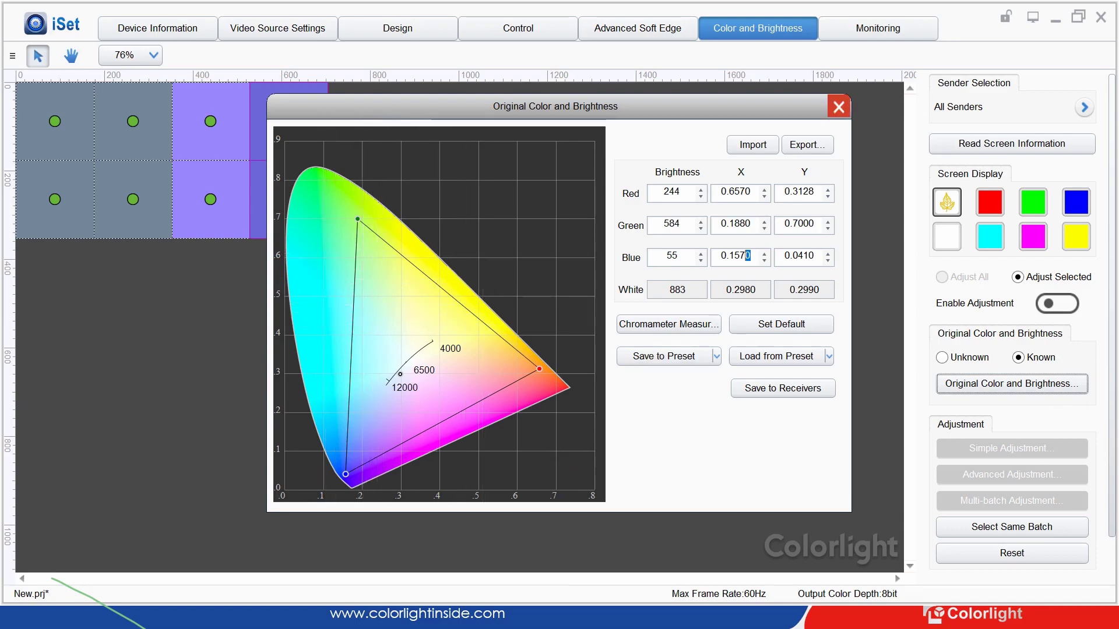
left_click(838, 106)
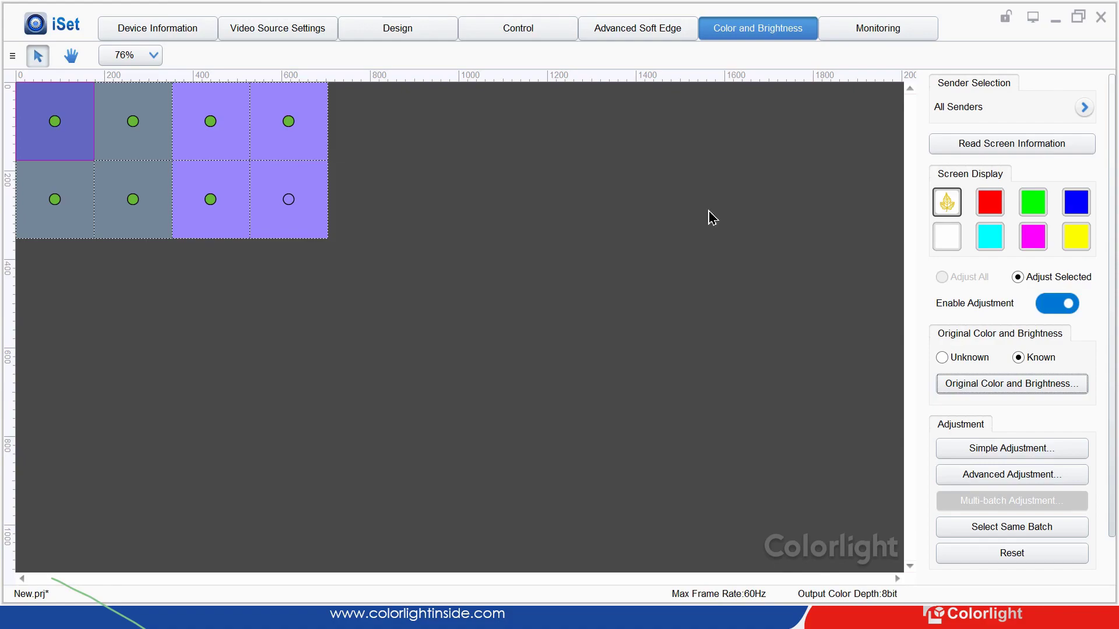
Step: Enable adjustment for all cabinets and auto-calculate the target gamut in Multi-batch Adjustment
key("ctrl+a")
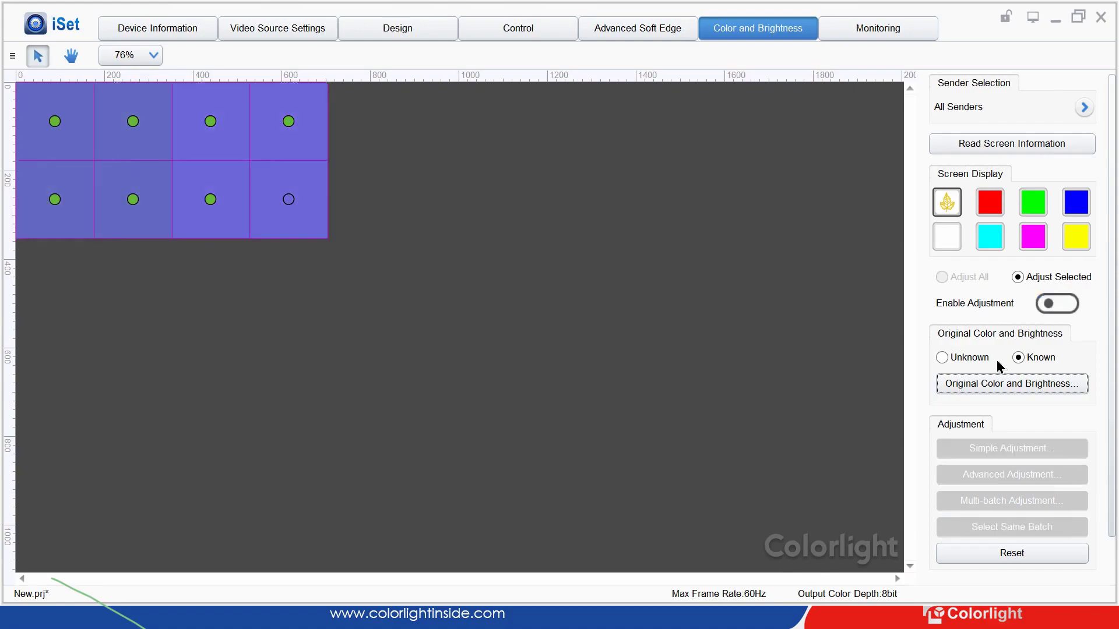
left_click(1057, 304)
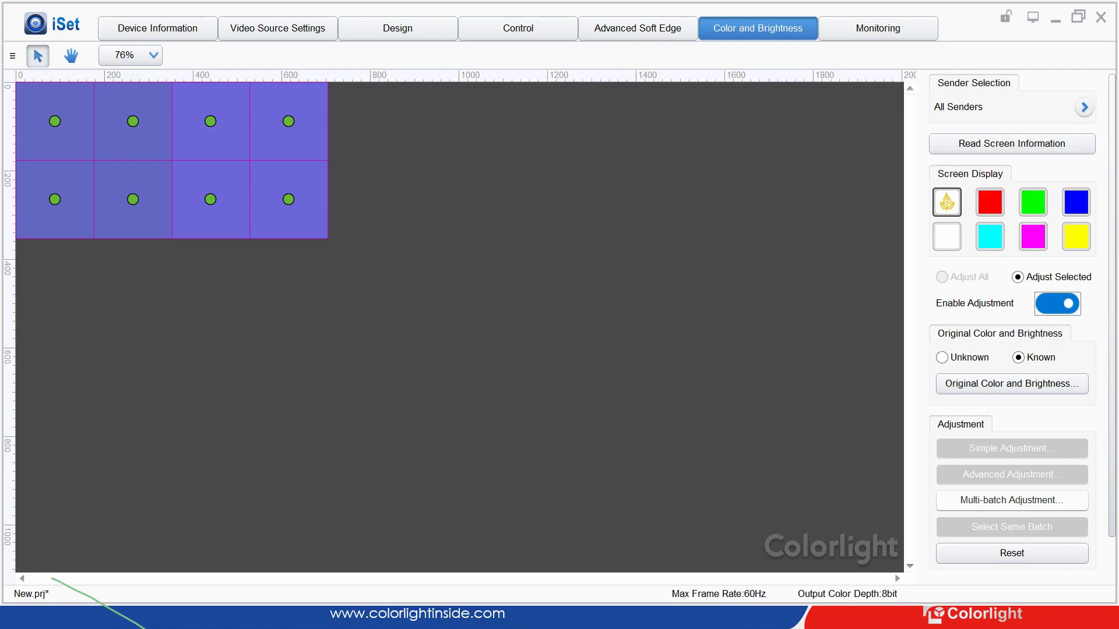
left_click(1011, 500)
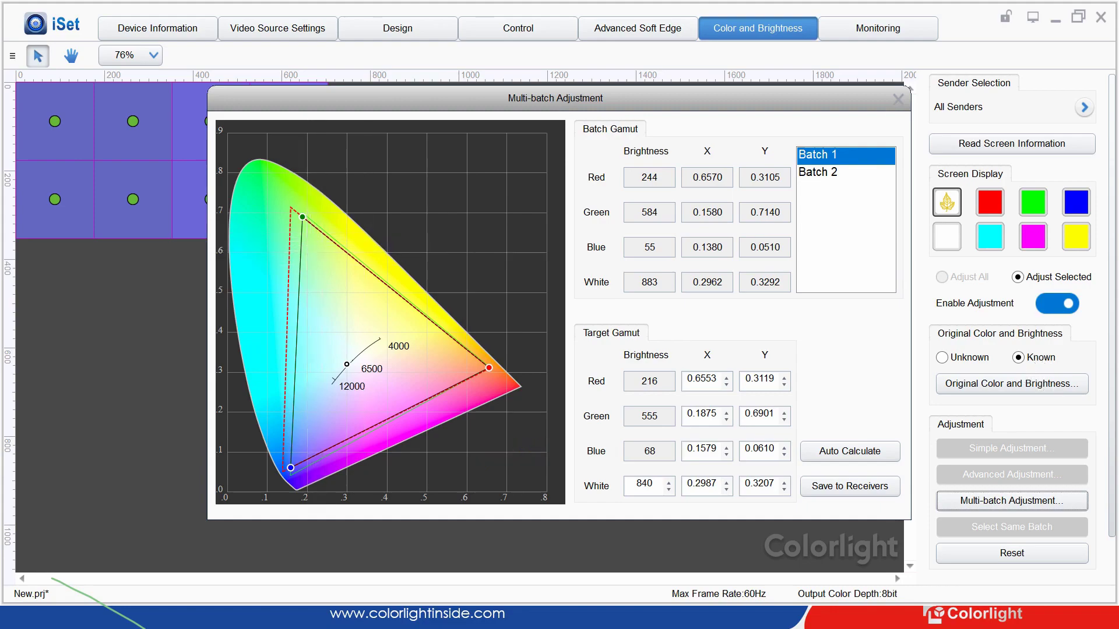
left_click(849, 451)
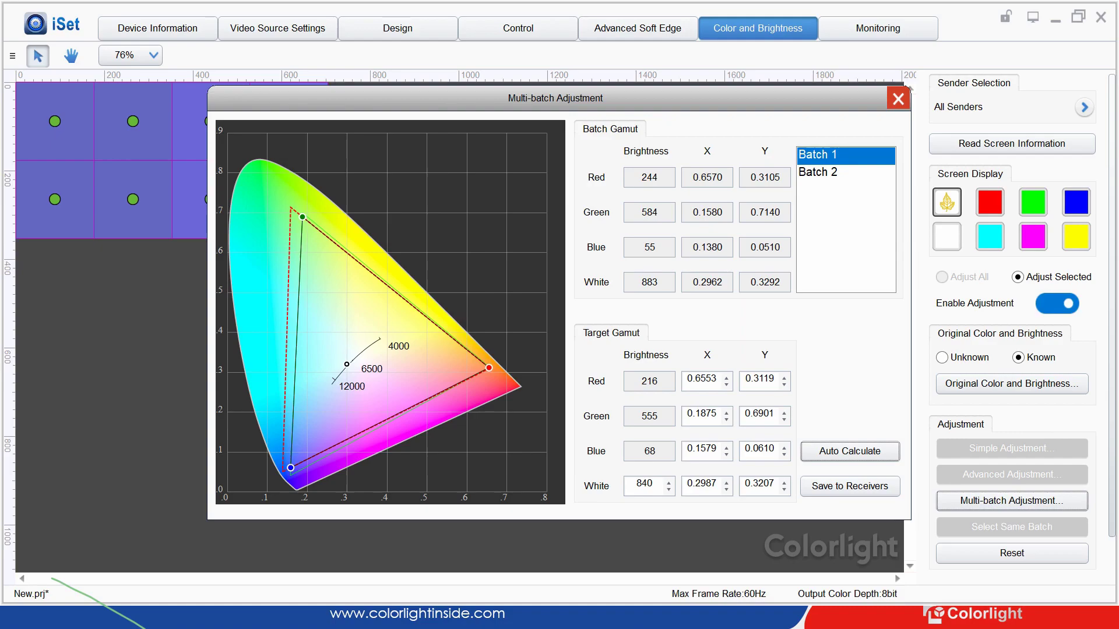
left_click(898, 99)
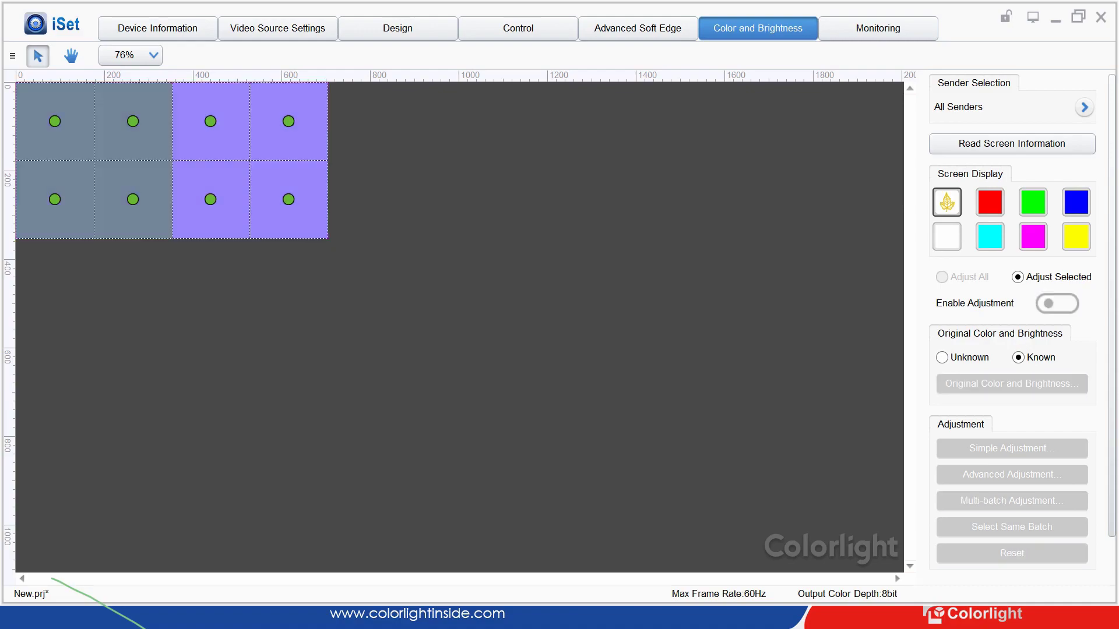
Step: Open Advanced Adjustment for the lower cabinet of the fourth column and move the actual green point to about X 0.208, Y 0.643
left_click(1034, 306)
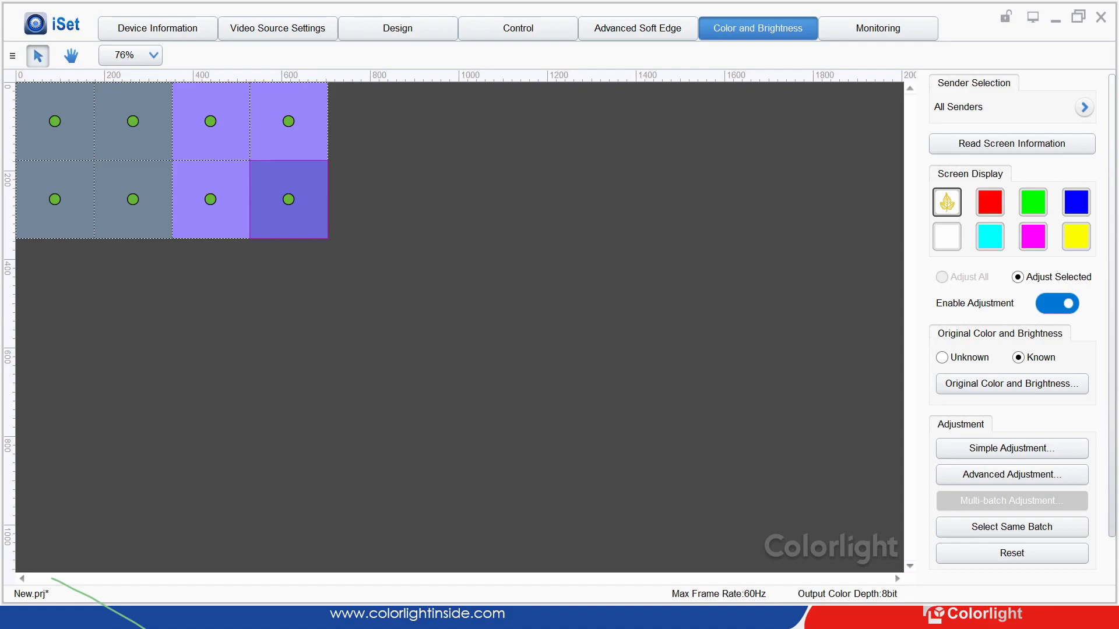
left_click(1012, 474)
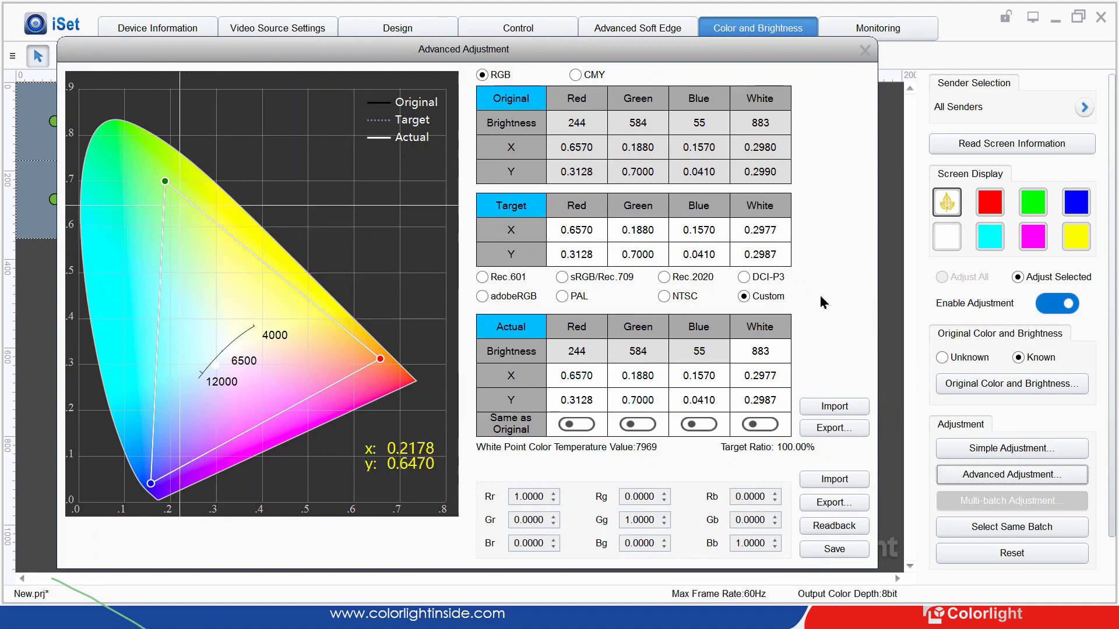
left_click_drag(805, 267, 817, 292)
left_click_drag(817, 295, 825, 311)
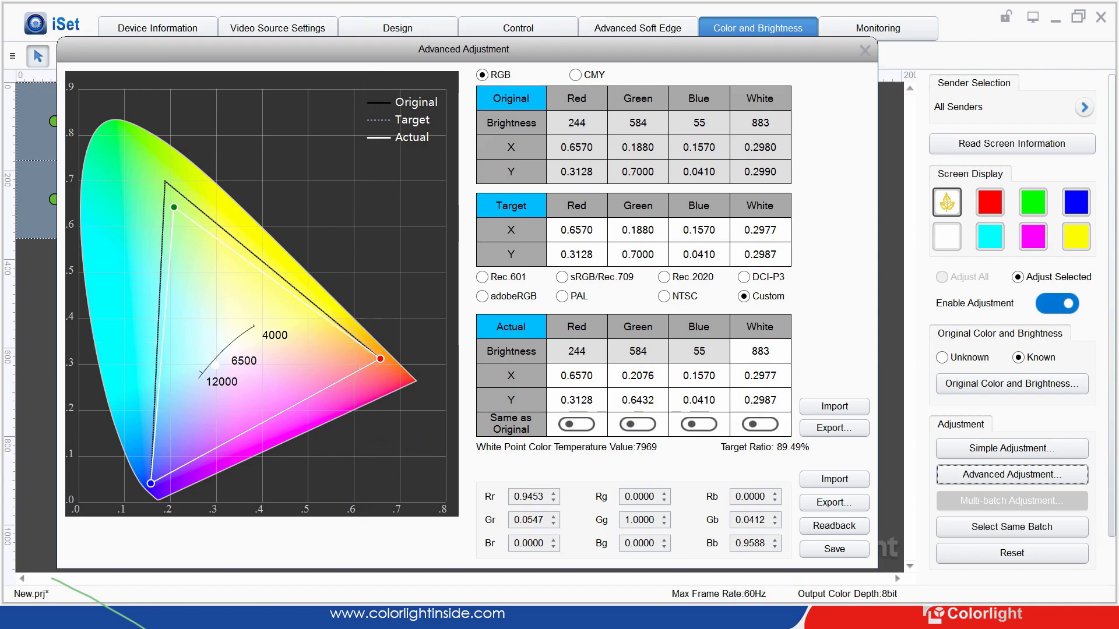
Step: Examine the editable target X and Y coordinates of the individual colors in the Advanced Adjustment table
double_click(576, 230)
key("Tab")
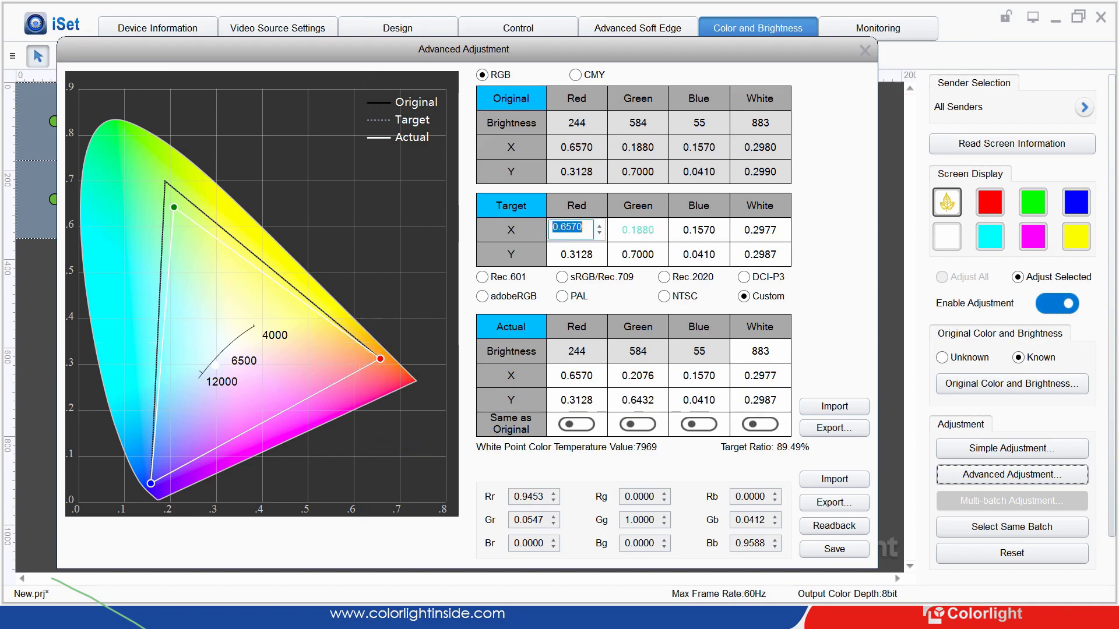
key("Tab")
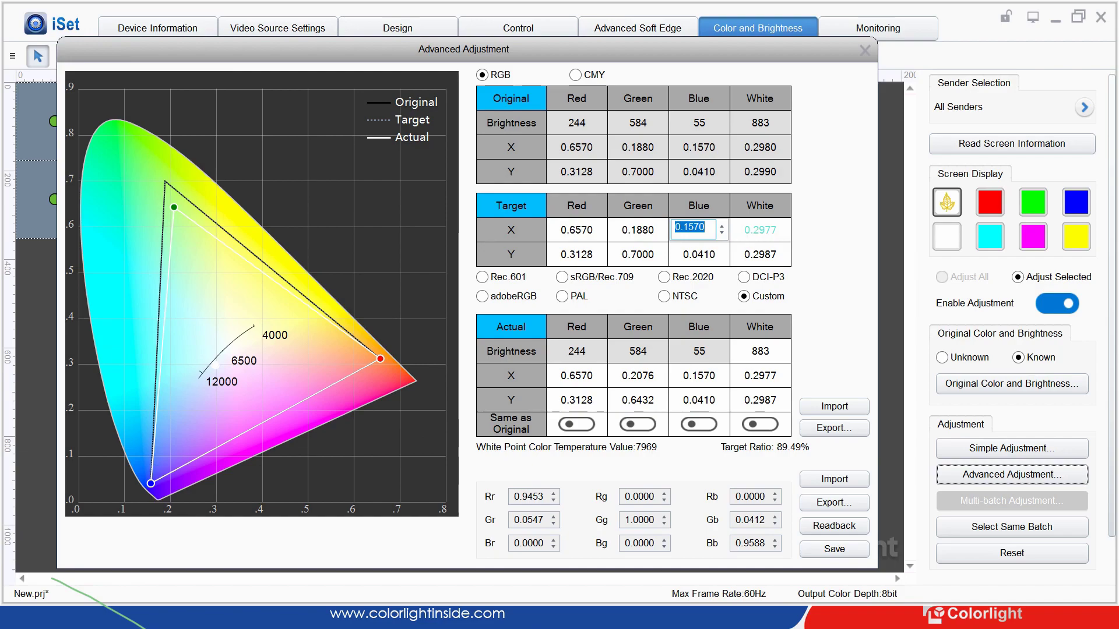
left_click(760, 230)
left_click(698, 230)
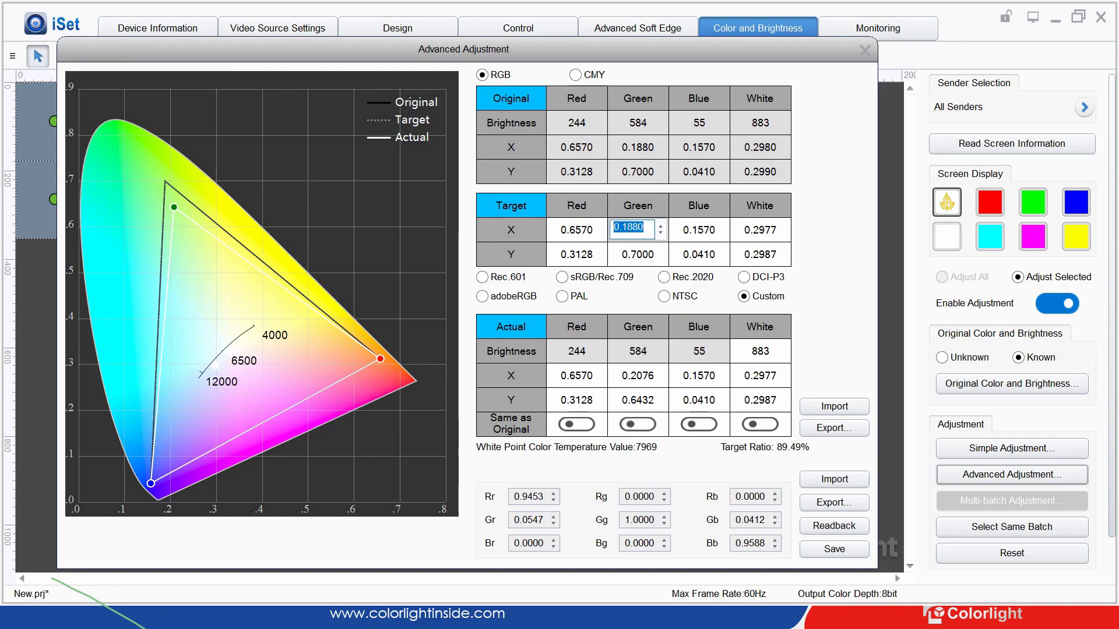
left_click(576, 231)
left_click(577, 255)
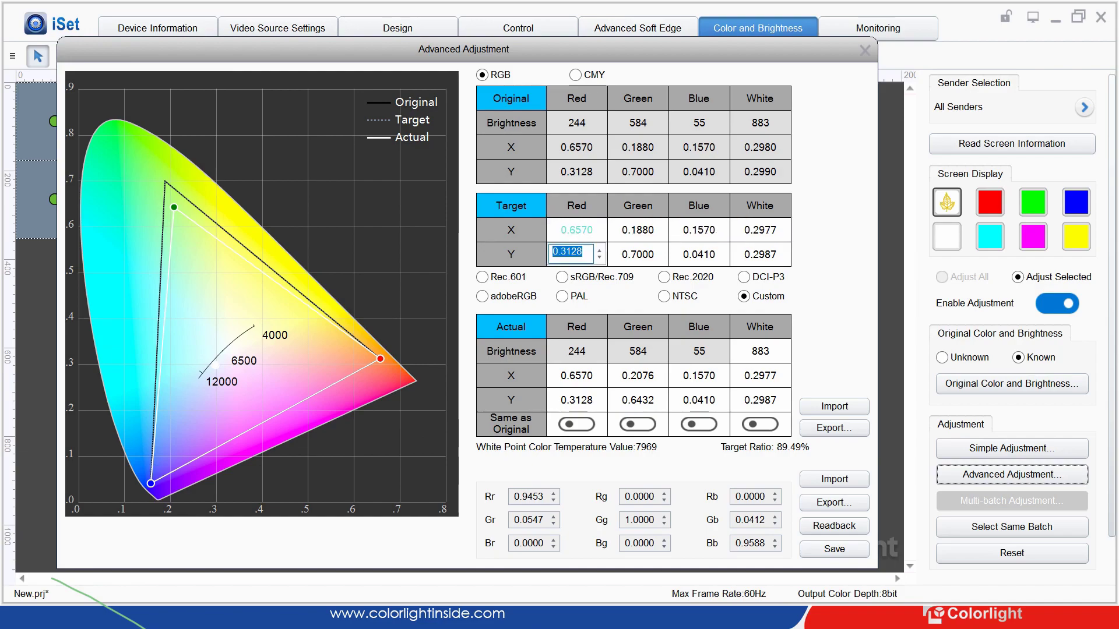
left_click(576, 230)
left_click(637, 230)
left_click(638, 254)
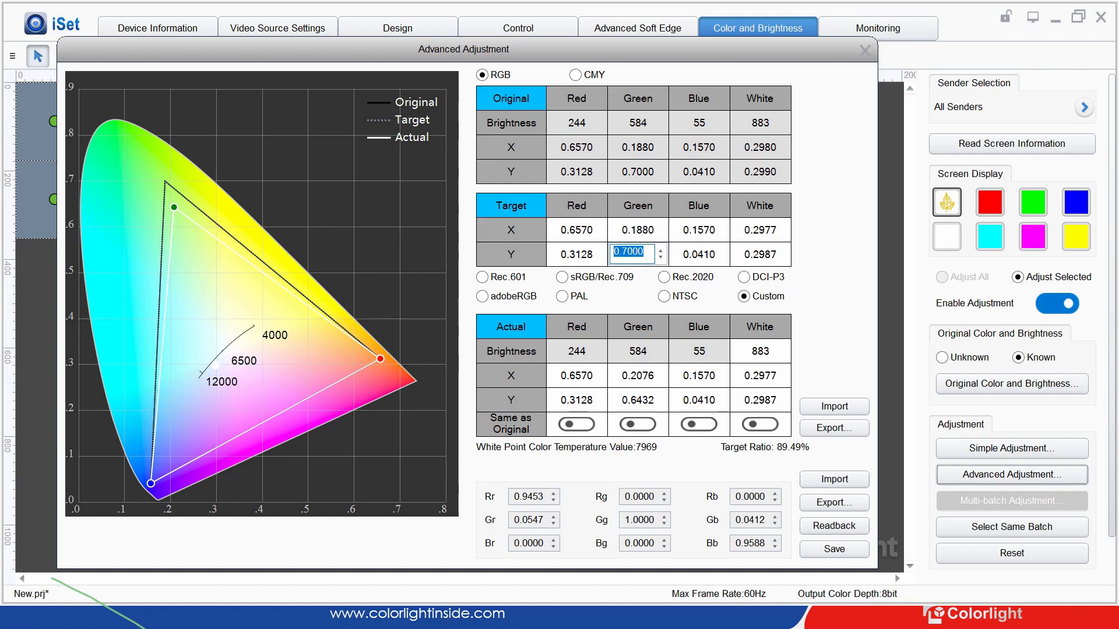
left_click(576, 255)
left_click(576, 230)
Step: Set the target X coordinate of green to 0.1780
left_click(637, 230)
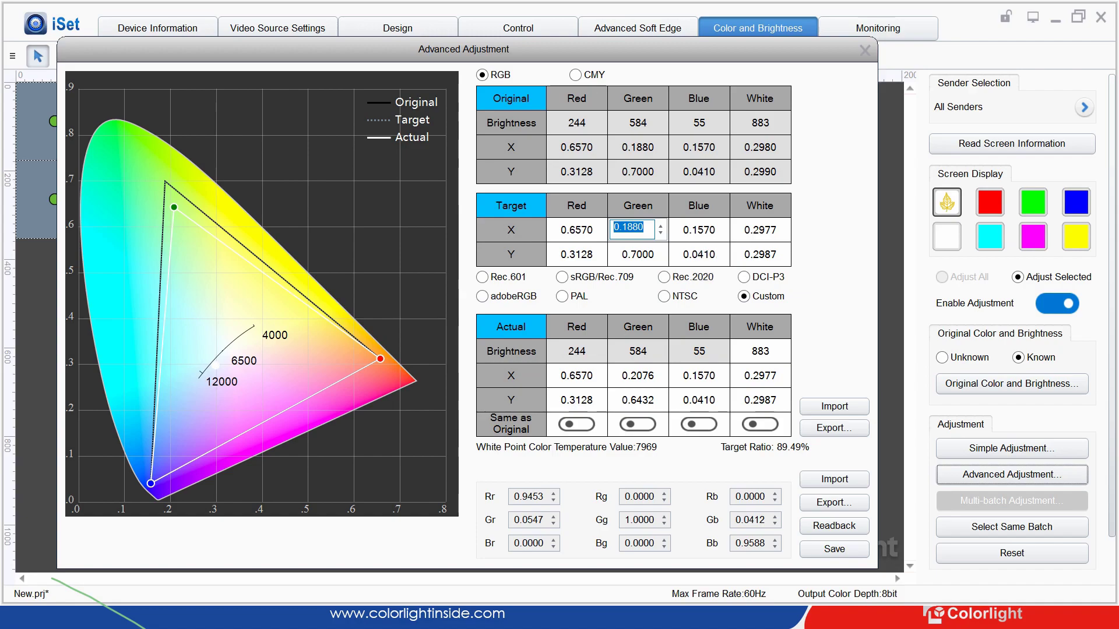
key("Down")
key("Down")
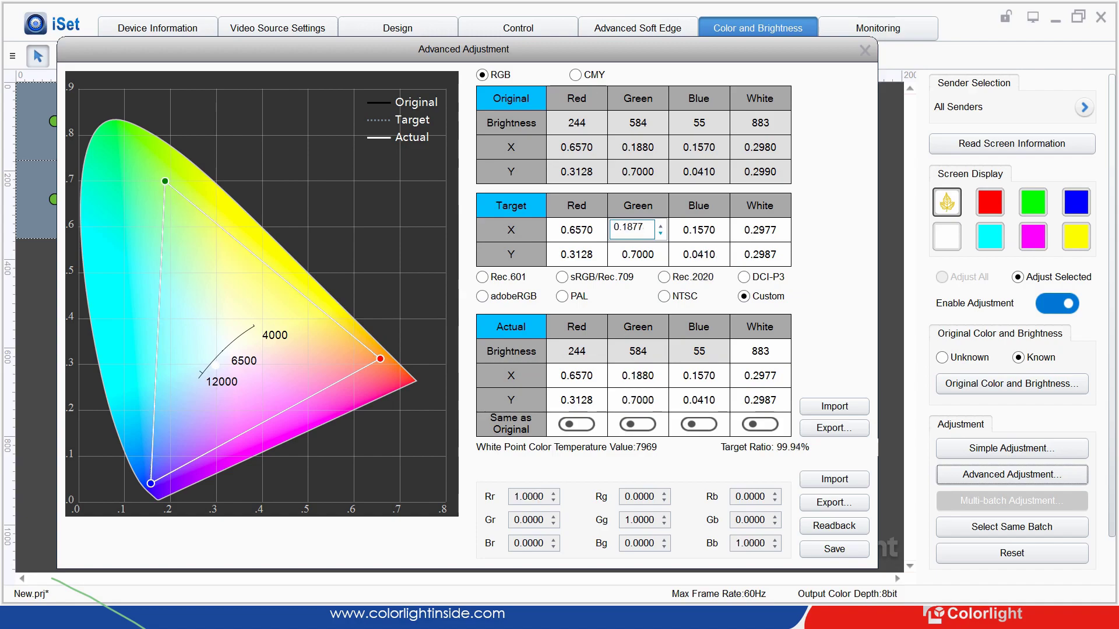
key("Down")
key("Up")
key("Up")
key("shift+Right")
type("4567")
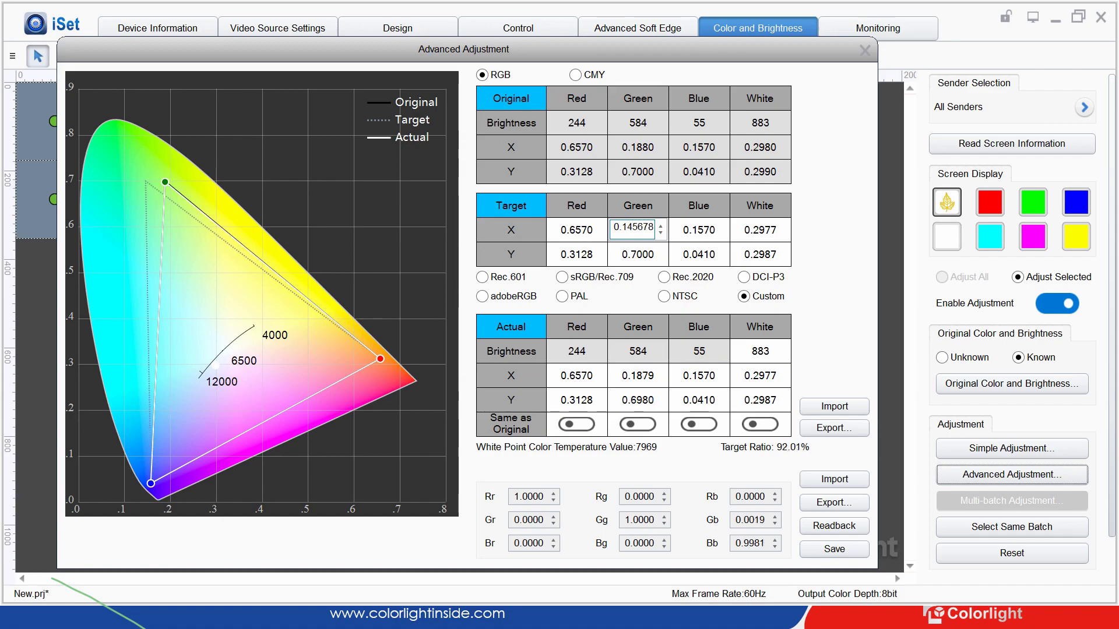
key("BackSpace")
key("BackSpace")
key("BackSpace")
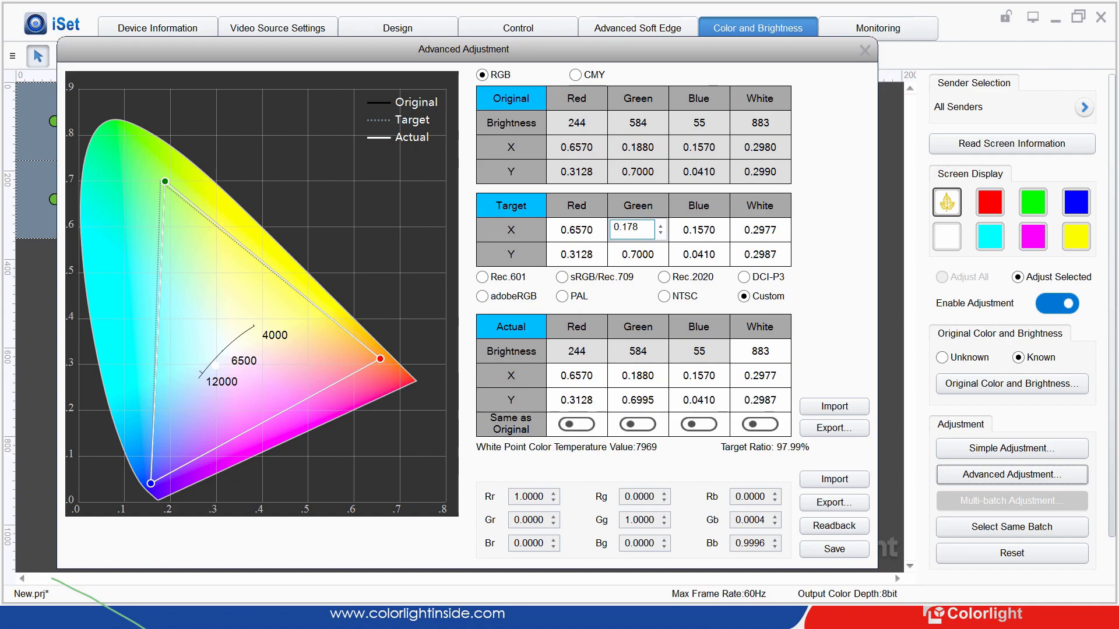
key("Return")
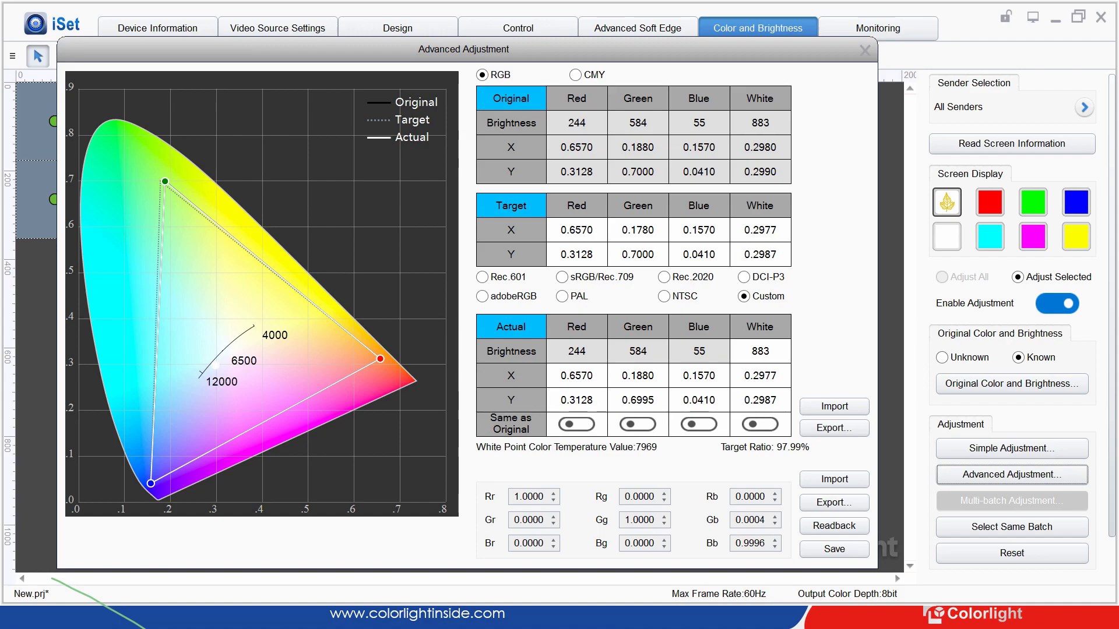
Step: Close Advanced Adjustment and switch to the Monitoring page
left_click(865, 51)
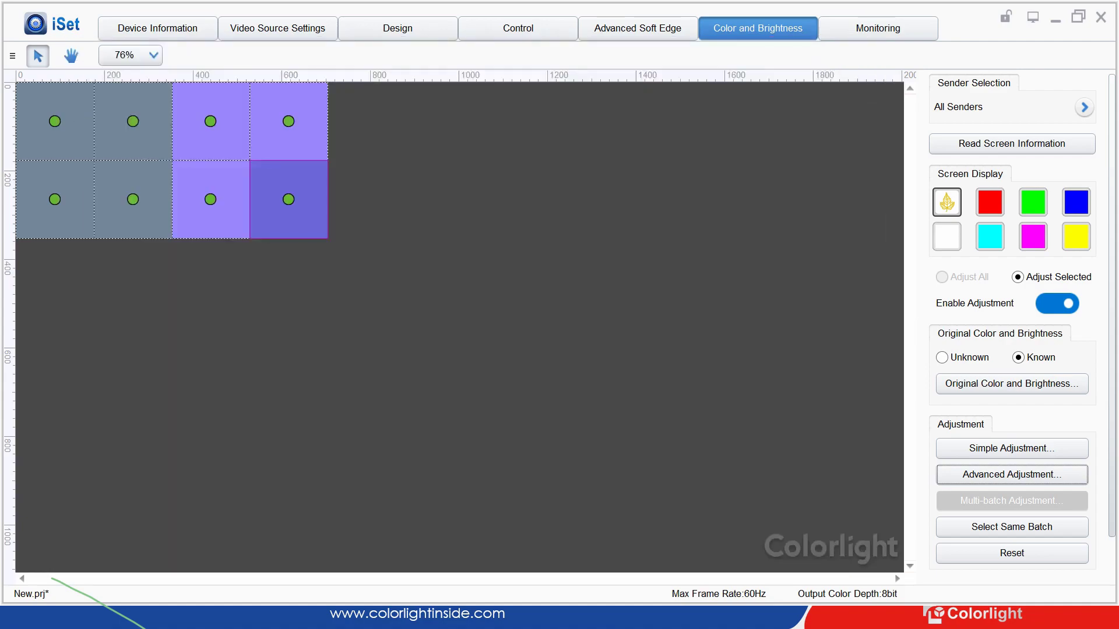
left_click(455, 291)
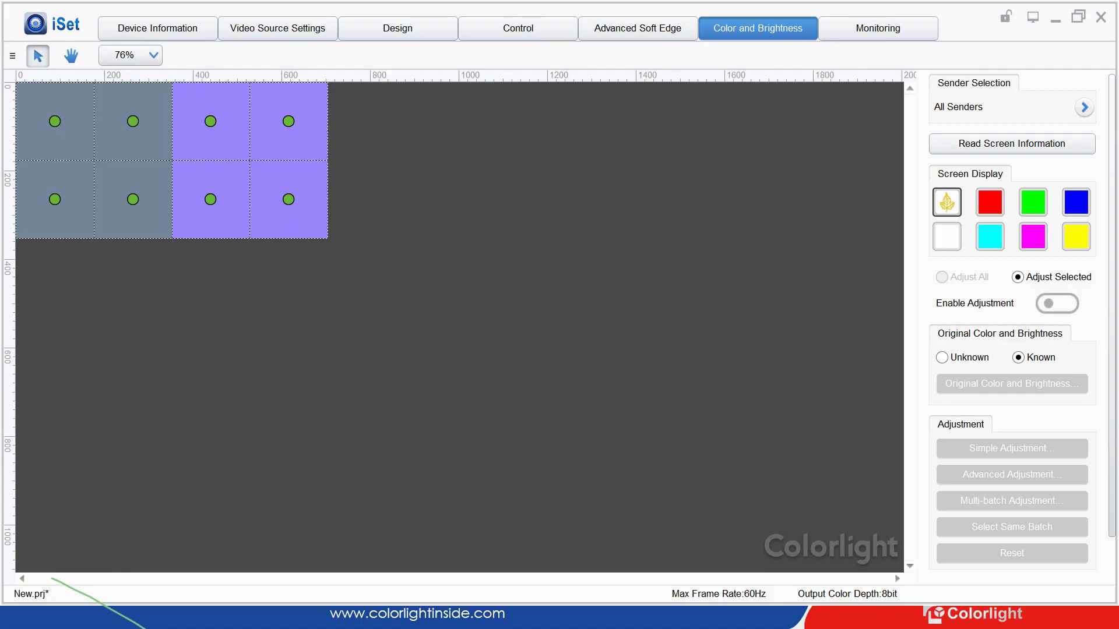
left_click(878, 28)
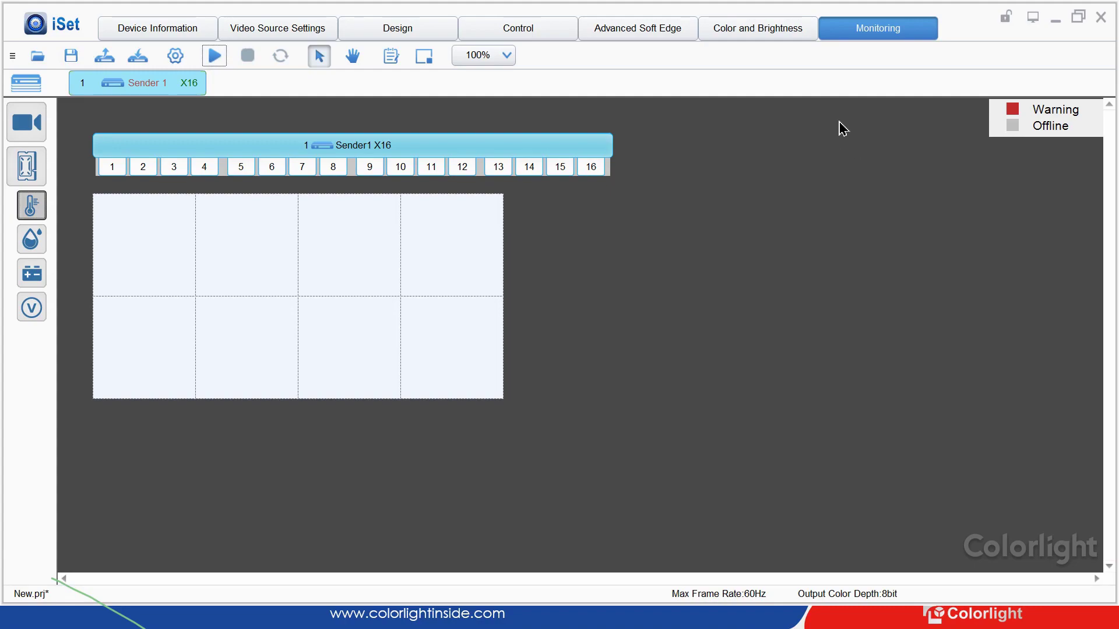
Step: Examine the general, sender device, receiver device and mail alarm options in Monitoring Settings, and close the dialog
left_click(176, 56)
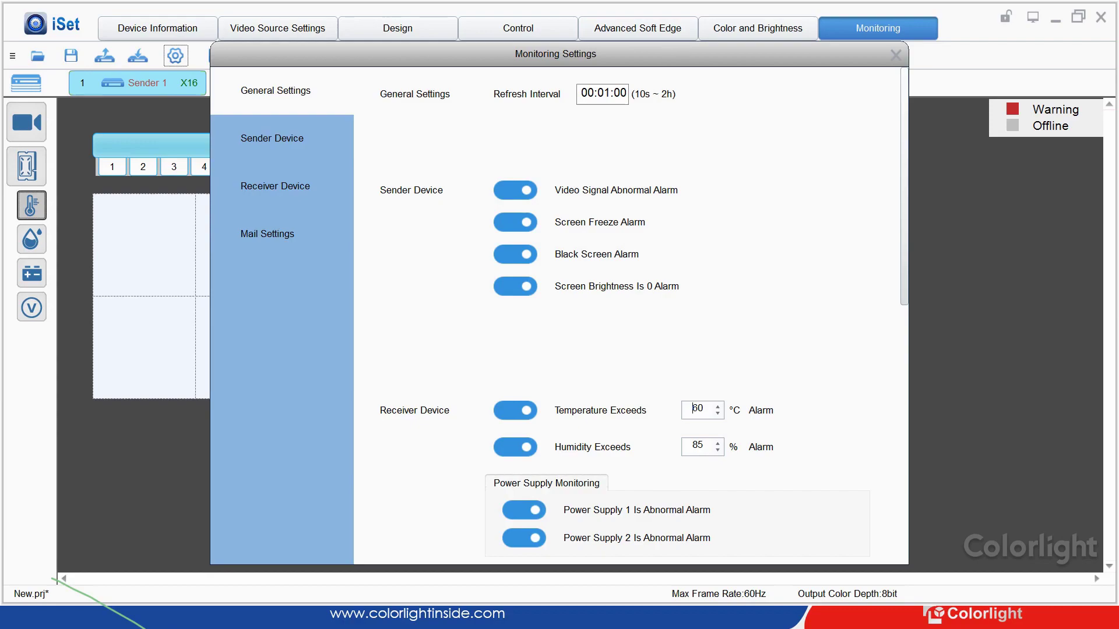
left_click(275, 185)
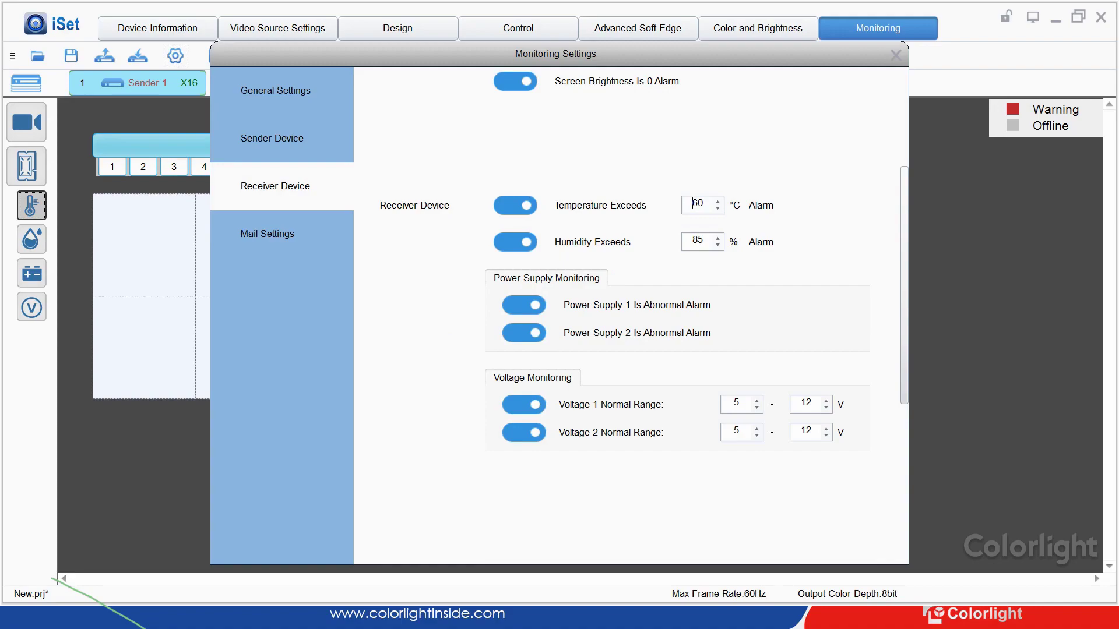
scroll(693, 203, "up", 5)
scroll(629, 315, "down", 8)
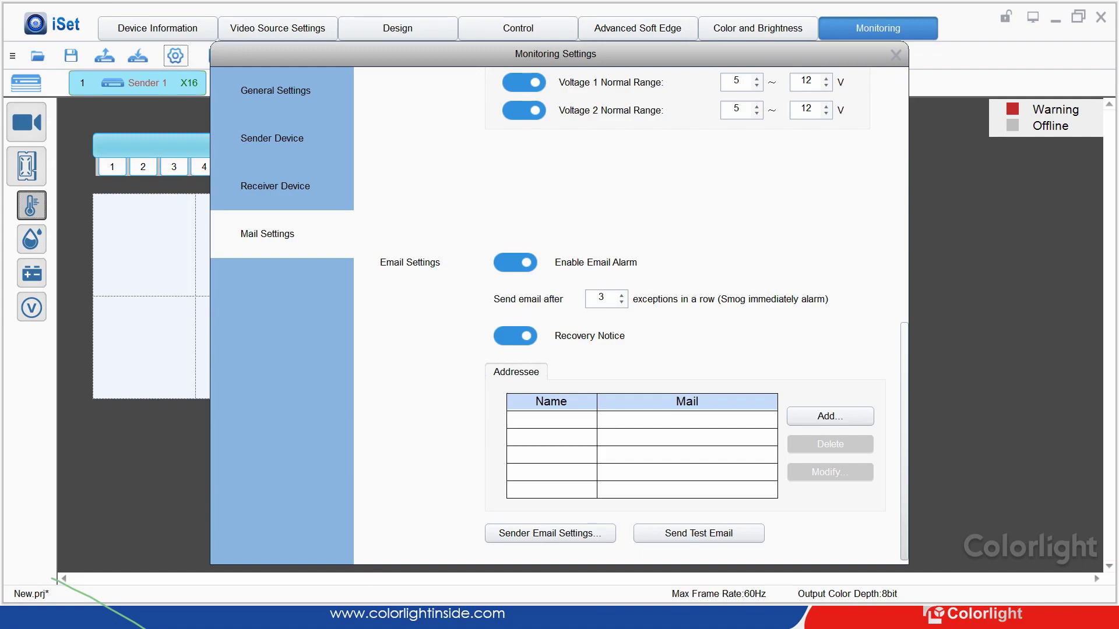
scroll(694, 408, "up", 10)
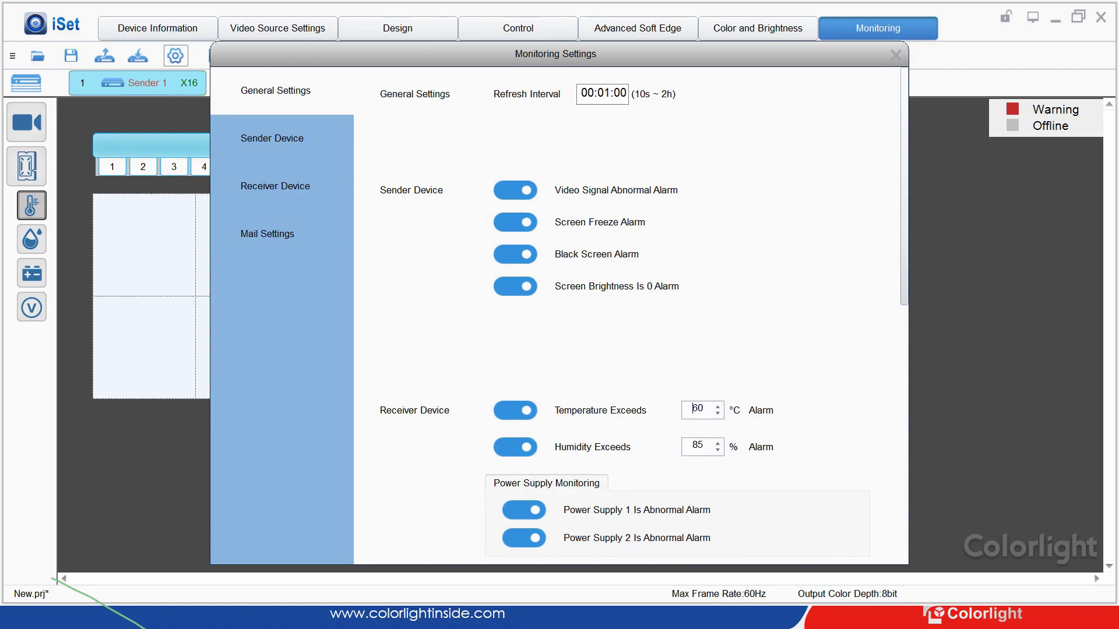
left_click(895, 55)
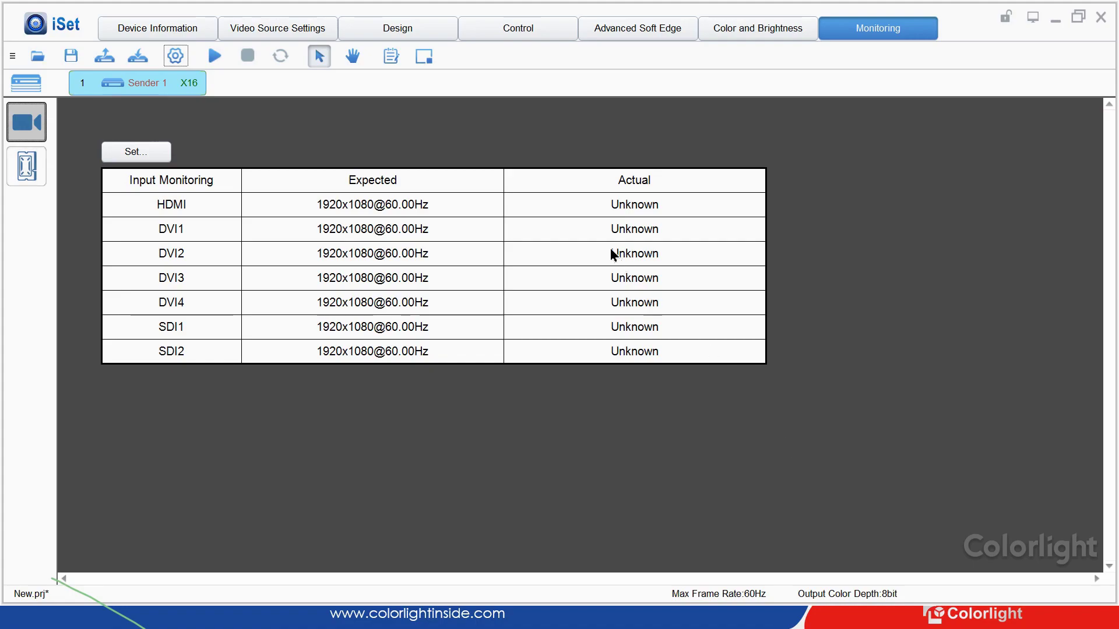
Step: Check the receiver cabinet monitoring and the expected and actual signals of the video inputs, ending on the cabinet view
left_click(26, 166)
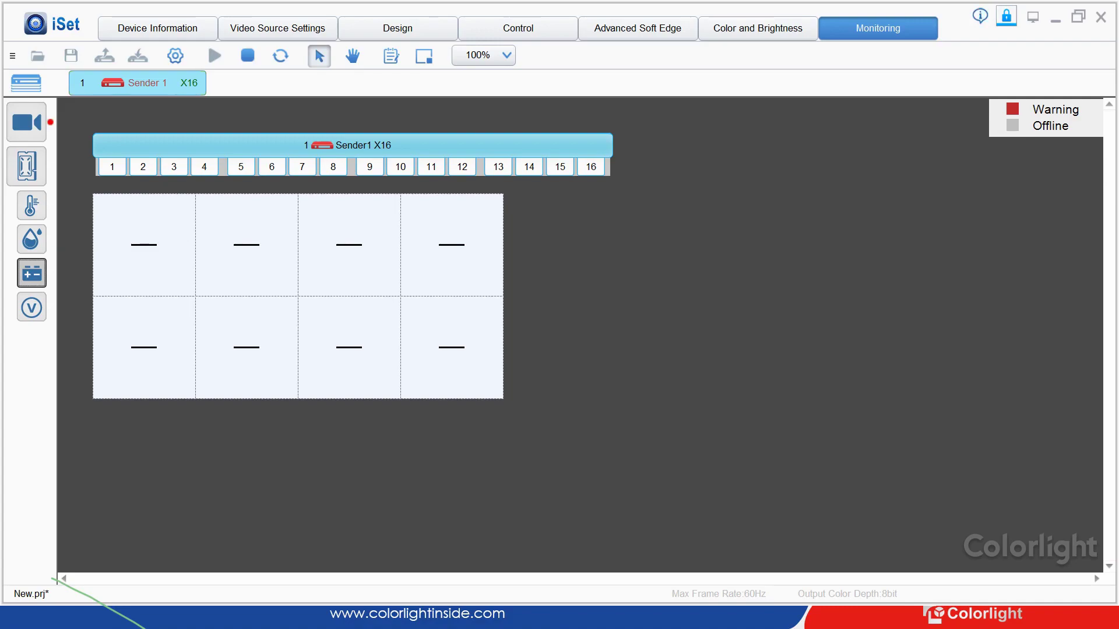
left_click(26, 122)
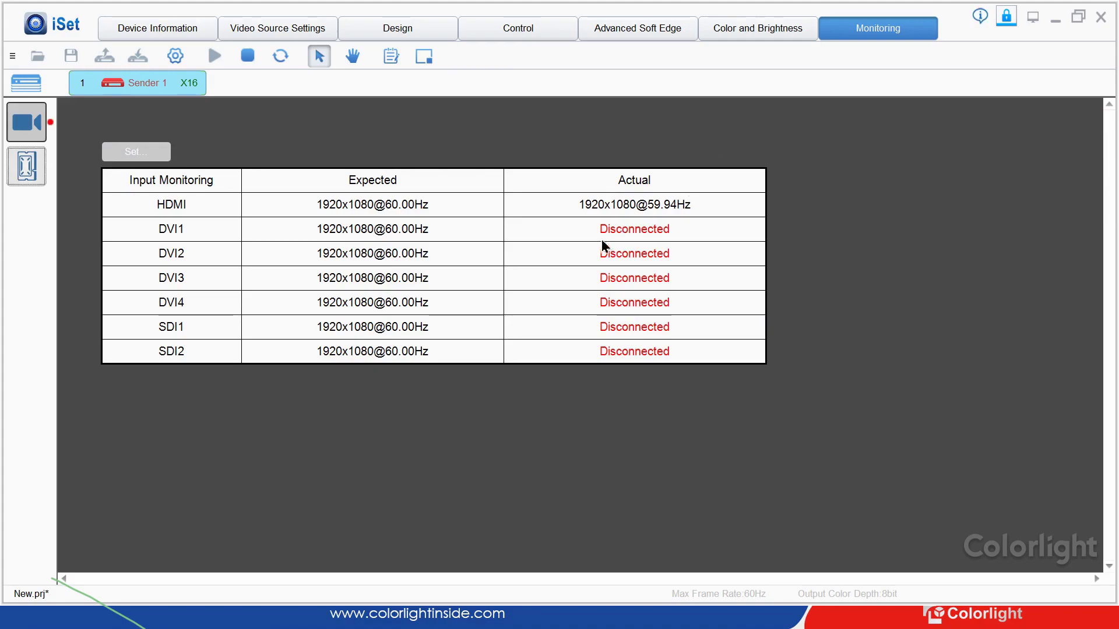
left_click(34, 170)
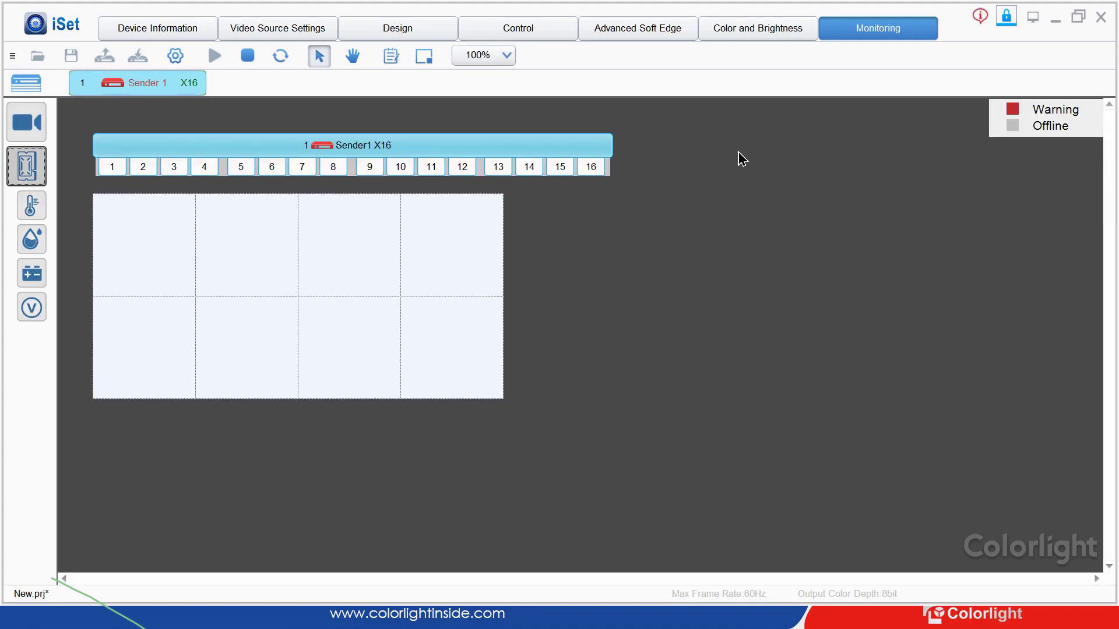